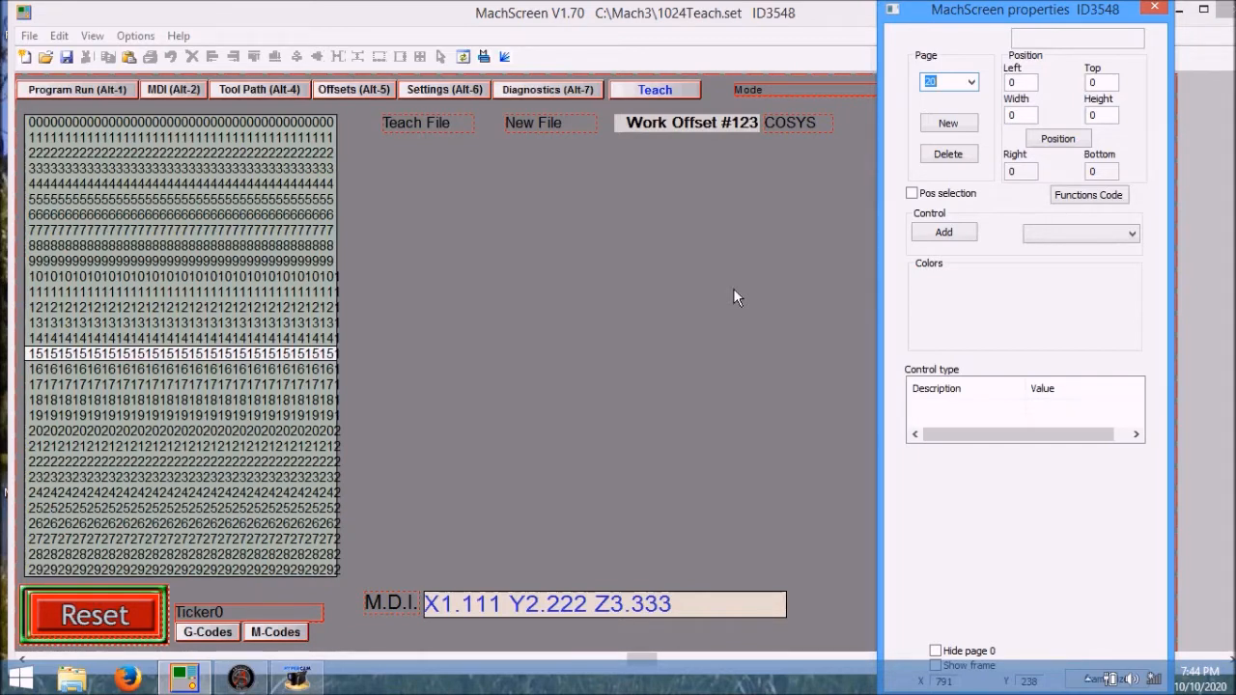
# Add a DRO control to page 20 in the empty area below the work offset, at about left 667, top 264
pyautogui.click(1132, 235)
pyautogui.click(1115, 251)
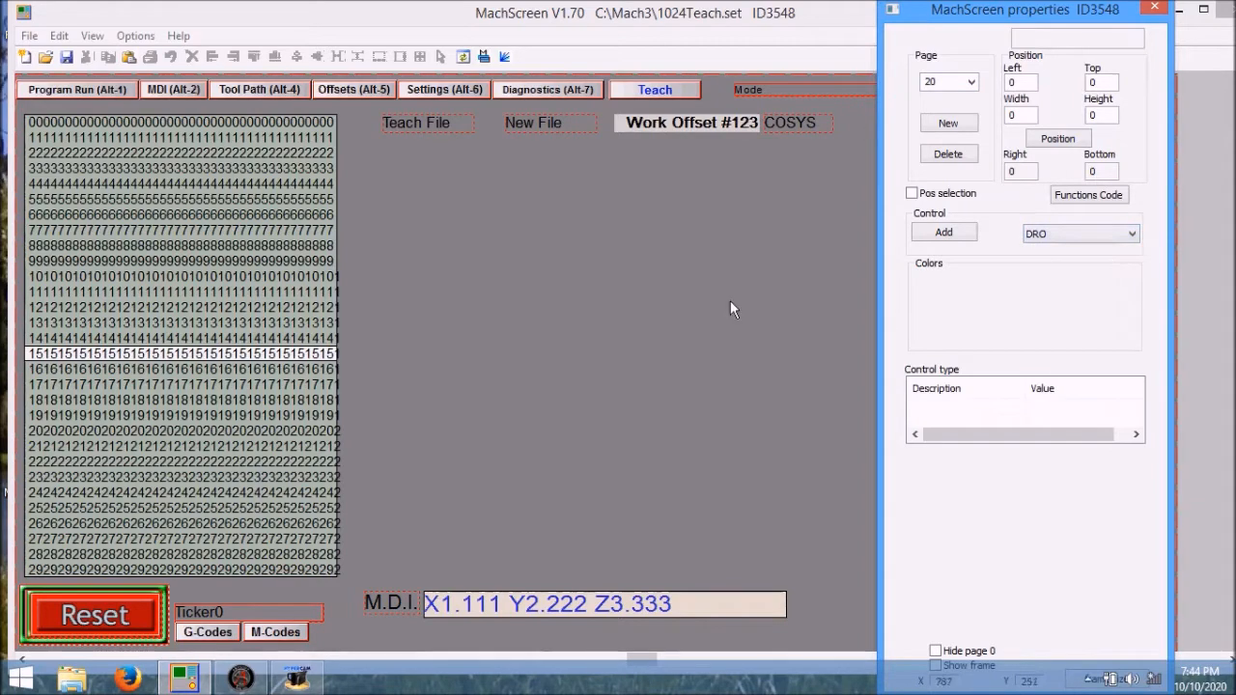
pyautogui.click(942, 232)
pyautogui.click(621, 304)
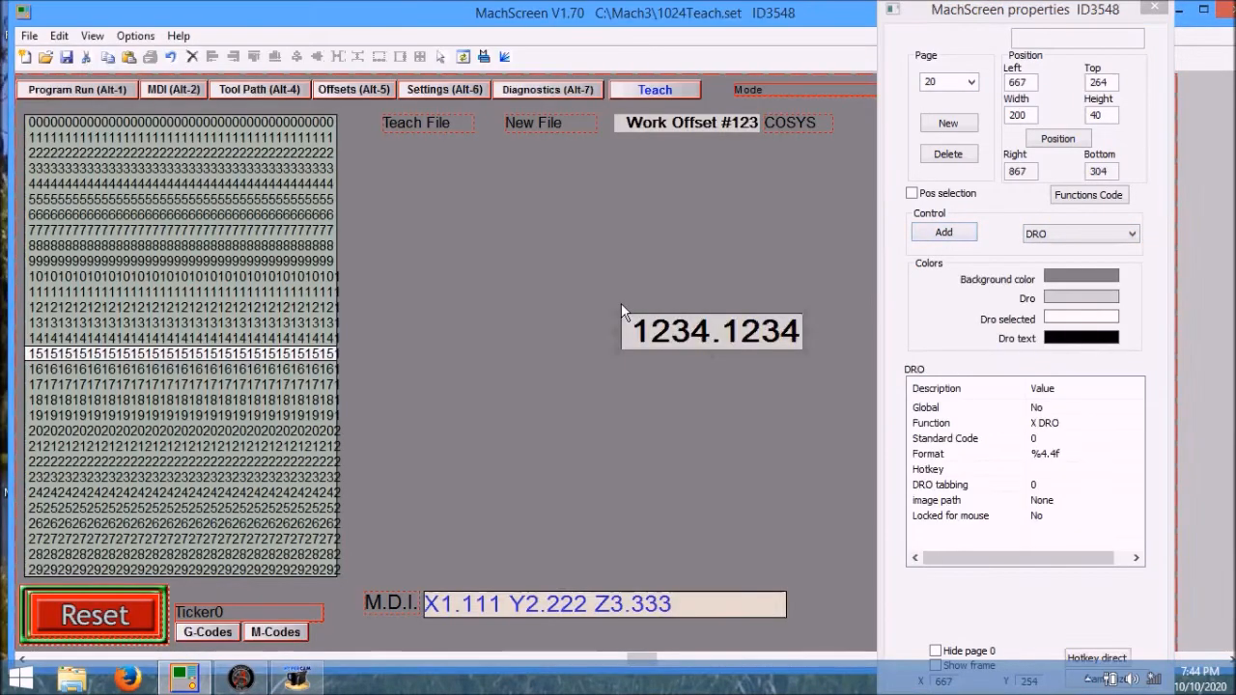
# Position the new DRO at left 700, top 80 and size it to width 100, height 20
pyautogui.doubleClick(1027, 82)
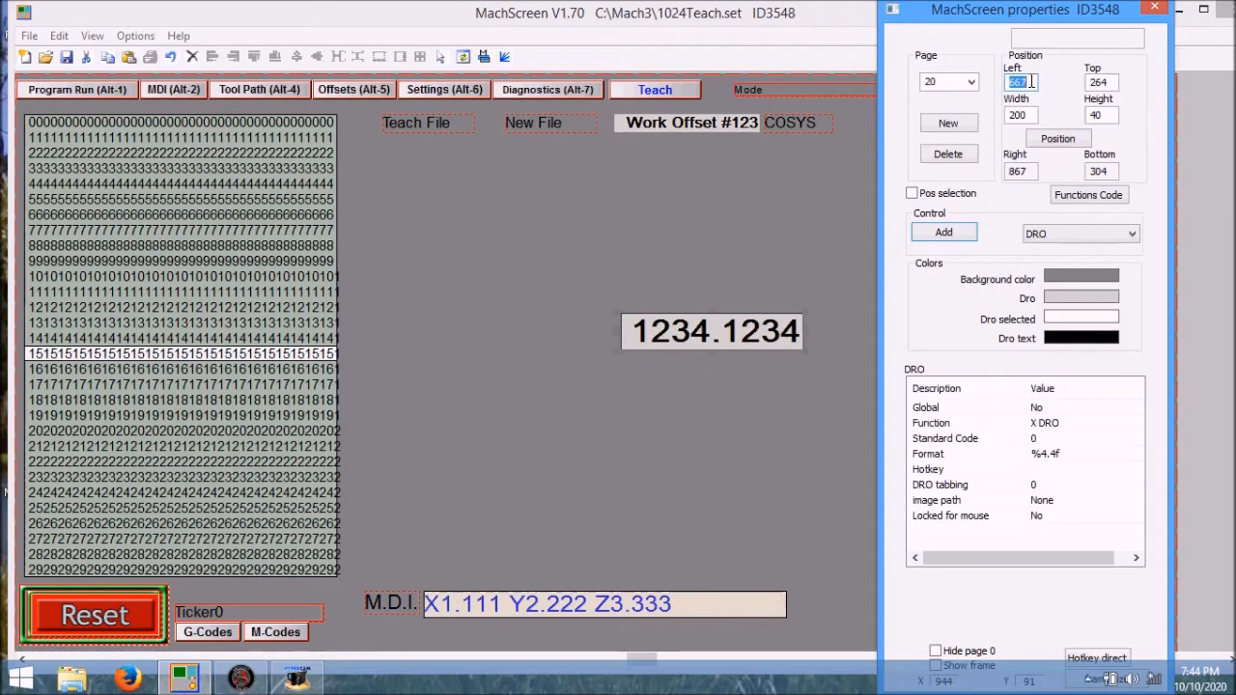
pyautogui.write('700')
pyautogui.doubleClick(1111, 84)
pyautogui.write('8')
pyautogui.press('BackSpace')
pyautogui.press('BackSpace')
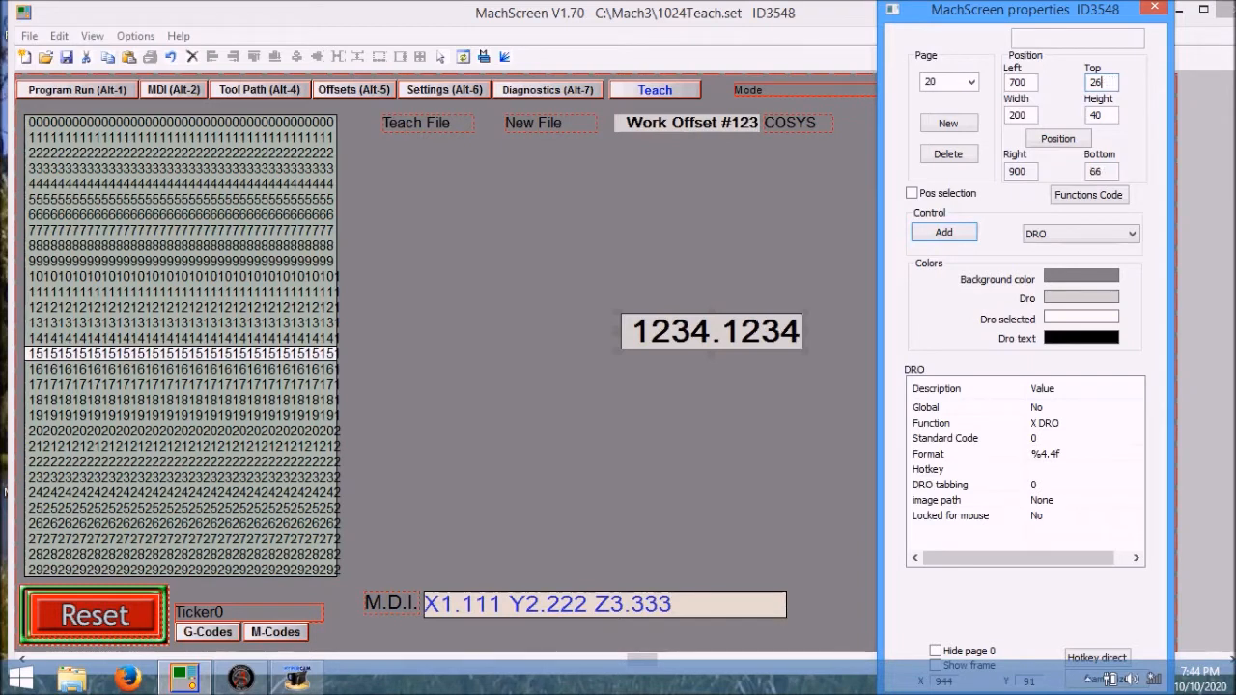
pyautogui.write('80')
pyautogui.doubleClick(1026, 116)
pyautogui.write('100')
pyautogui.click(1111, 115)
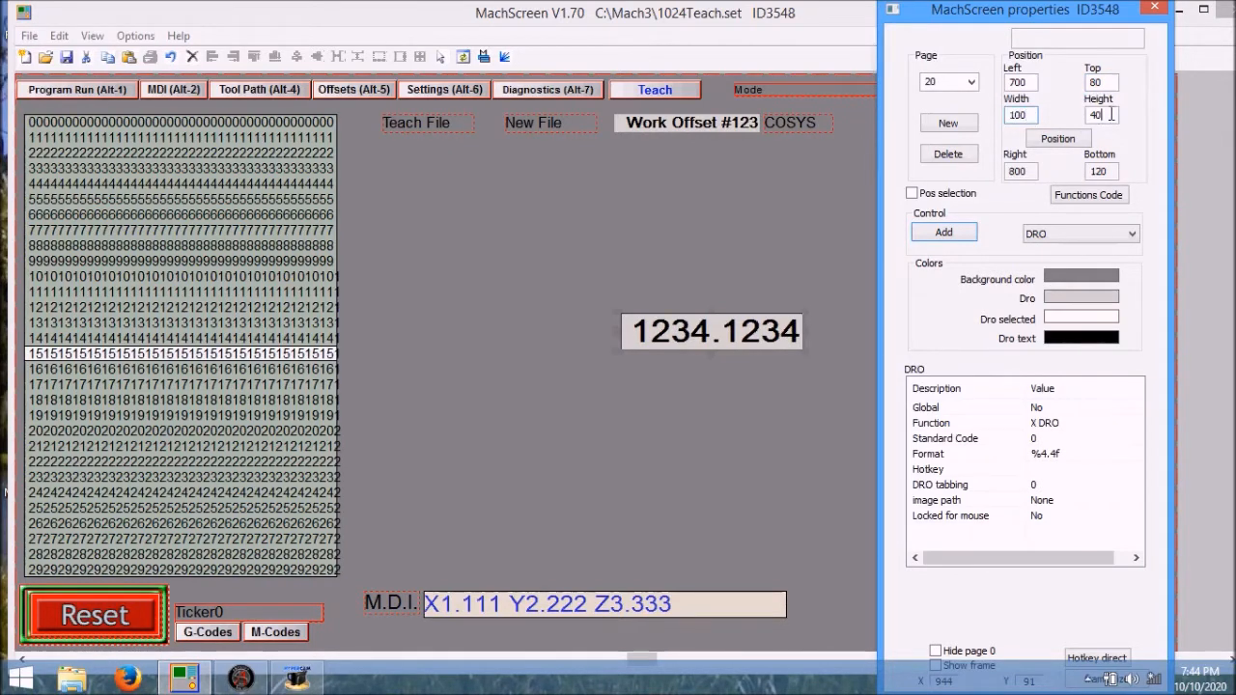
pyautogui.write('20')
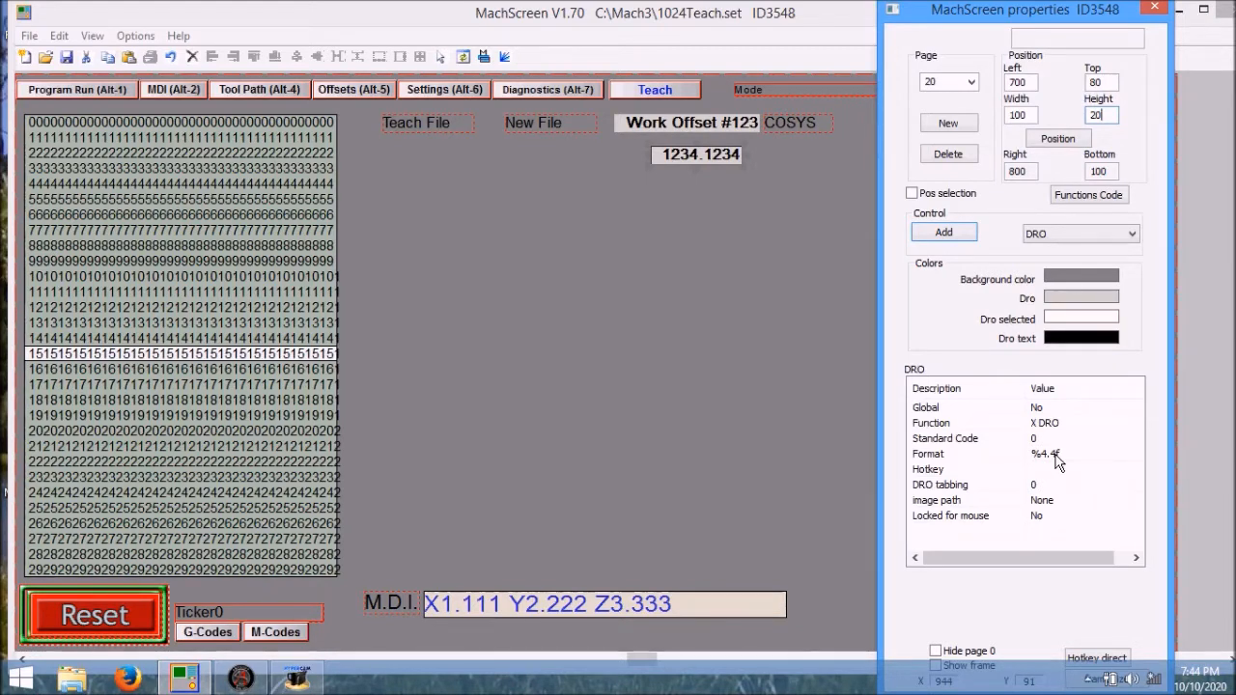
# Duplicate the X DRO and move the copy straight down to top 105
pyautogui.rightClick(702, 155)
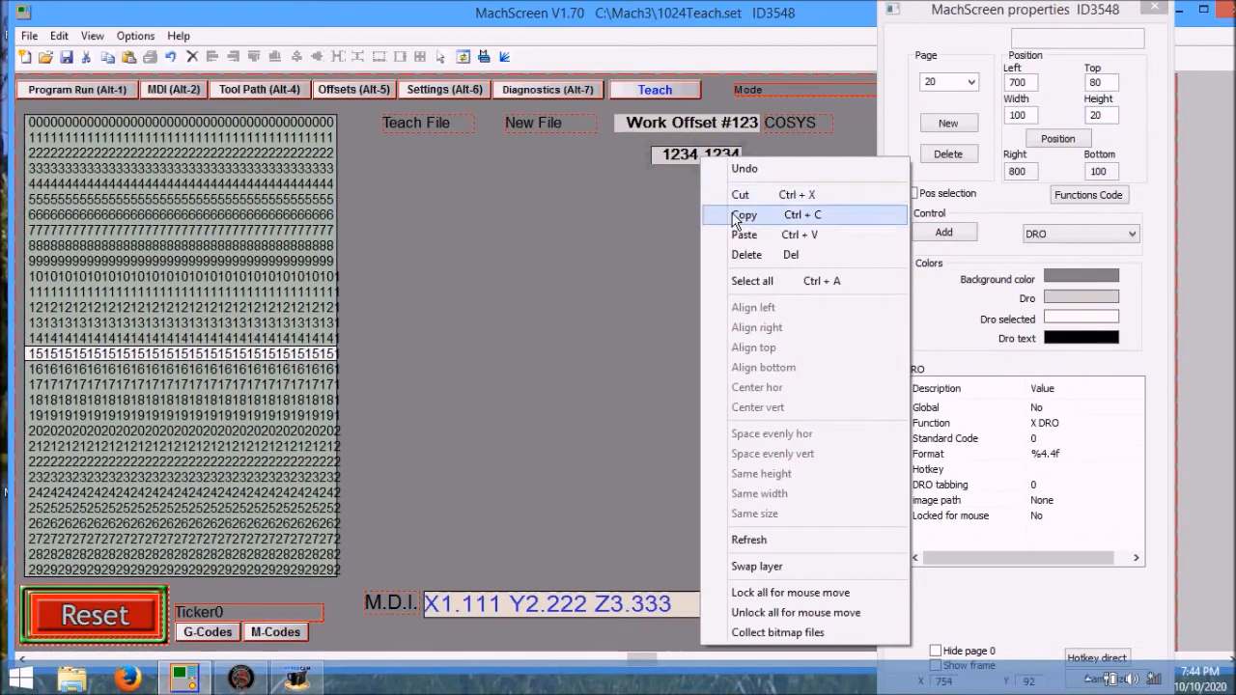
pyautogui.click(725, 215)
pyautogui.rightClick(723, 190)
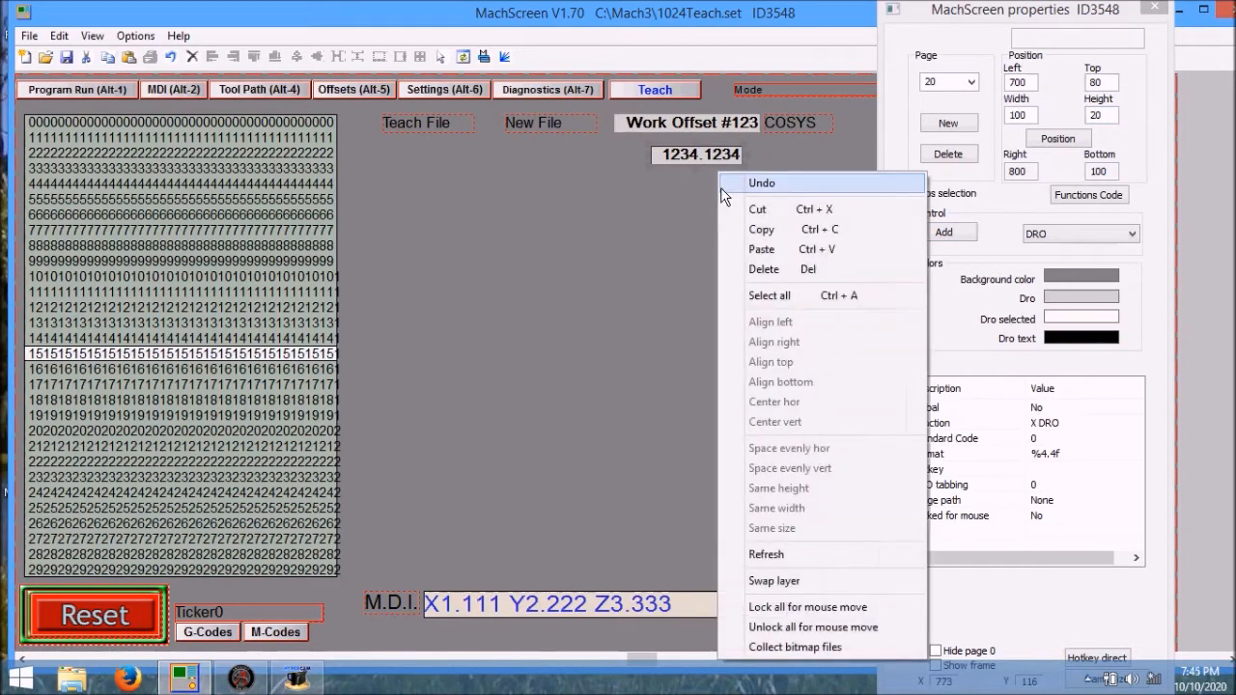
pyautogui.click(750, 250)
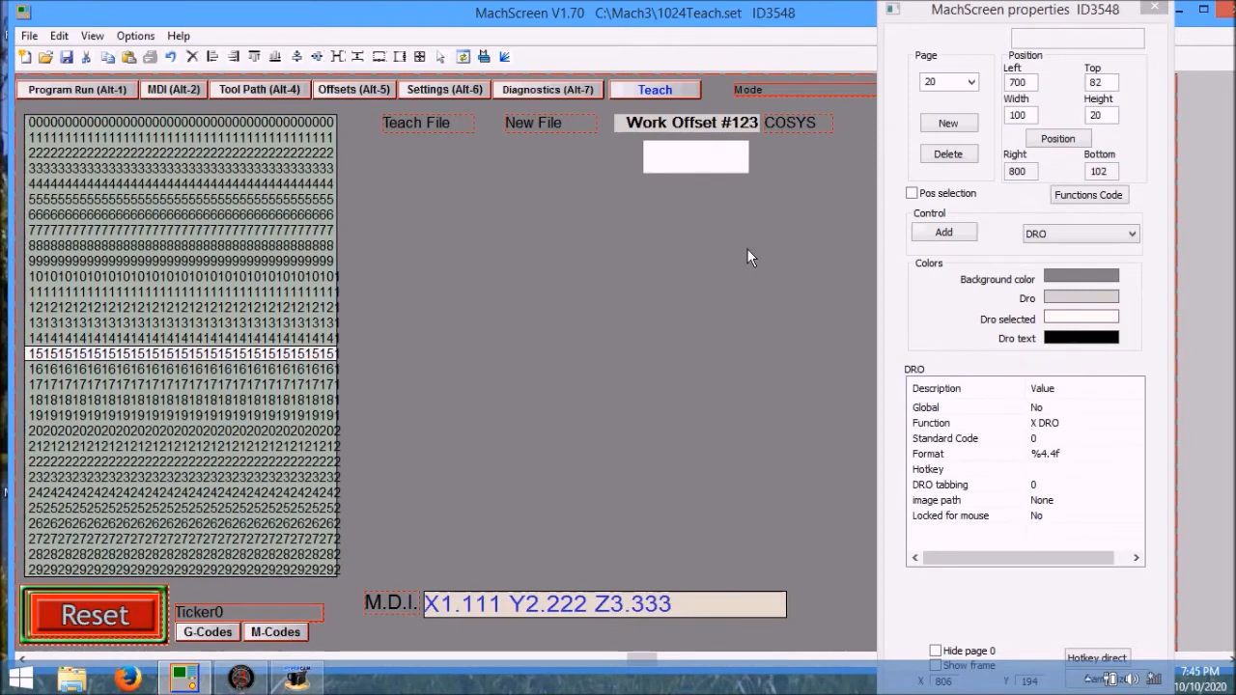
pyautogui.press('Down')
pyautogui.press('Down')
pyautogui.press('Down')
pyautogui.press('Down')
pyautogui.press('Down')
pyautogui.press('Down')
pyautogui.press('Down')
pyautogui.press('Down')
pyautogui.press('Down')
pyautogui.press('Down')
pyautogui.press('Down')
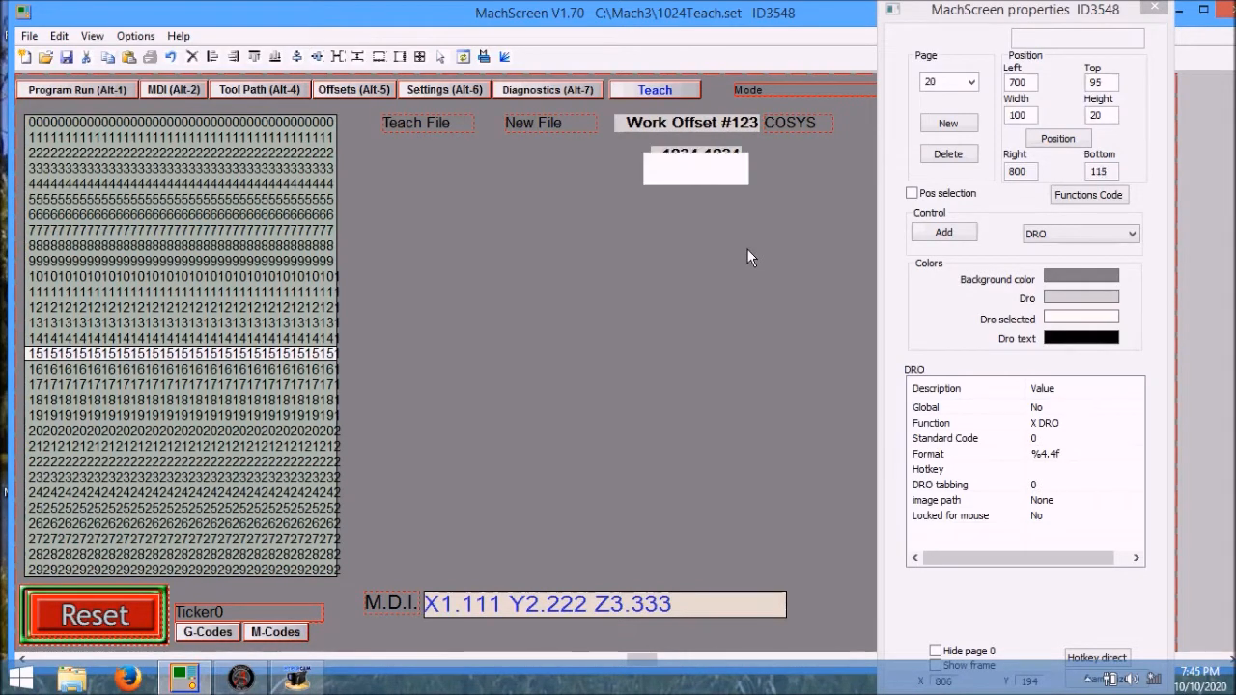
pyautogui.press('Down')
pyautogui.press('Down')
pyautogui.press('Down')
pyautogui.press('Down')
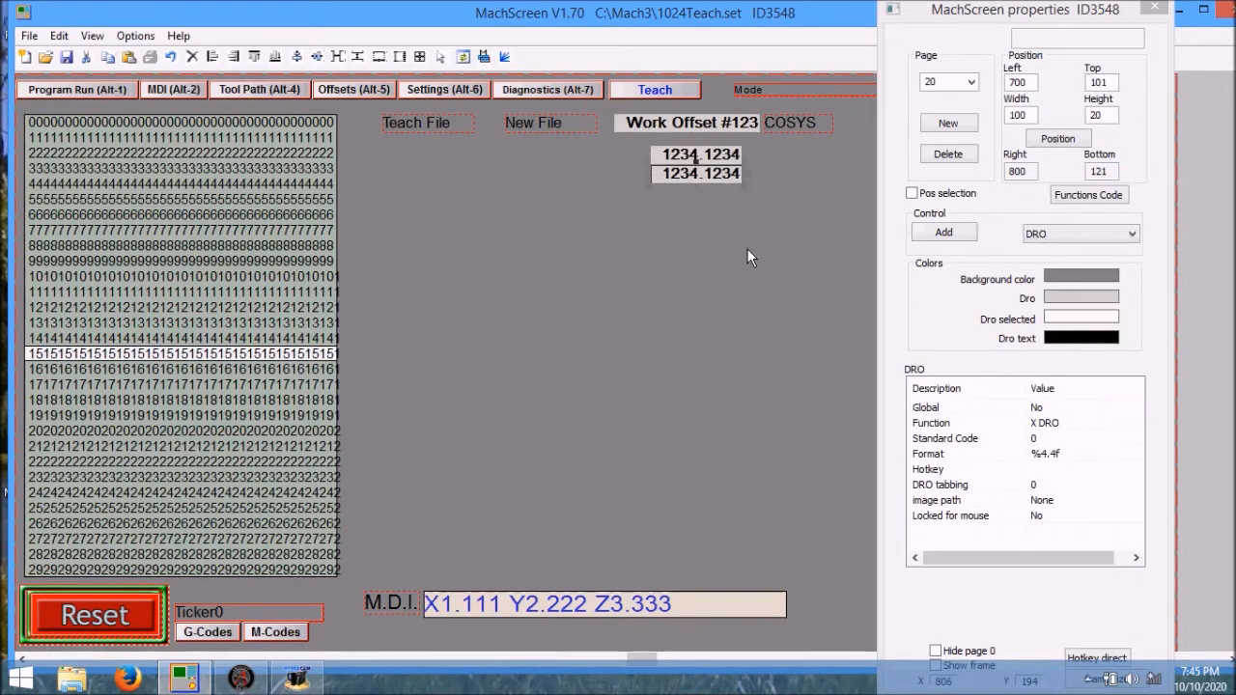
pyautogui.press('Down')
pyautogui.press('Down')
pyautogui.press('Down')
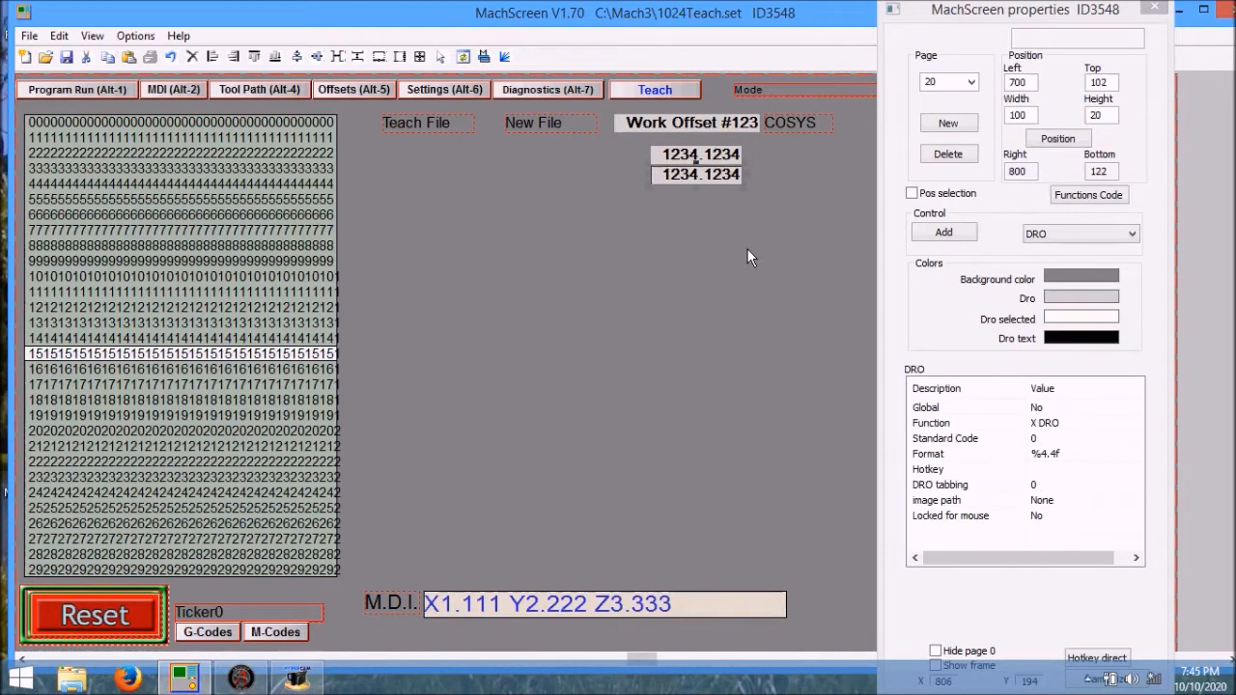
pyautogui.press('Down')
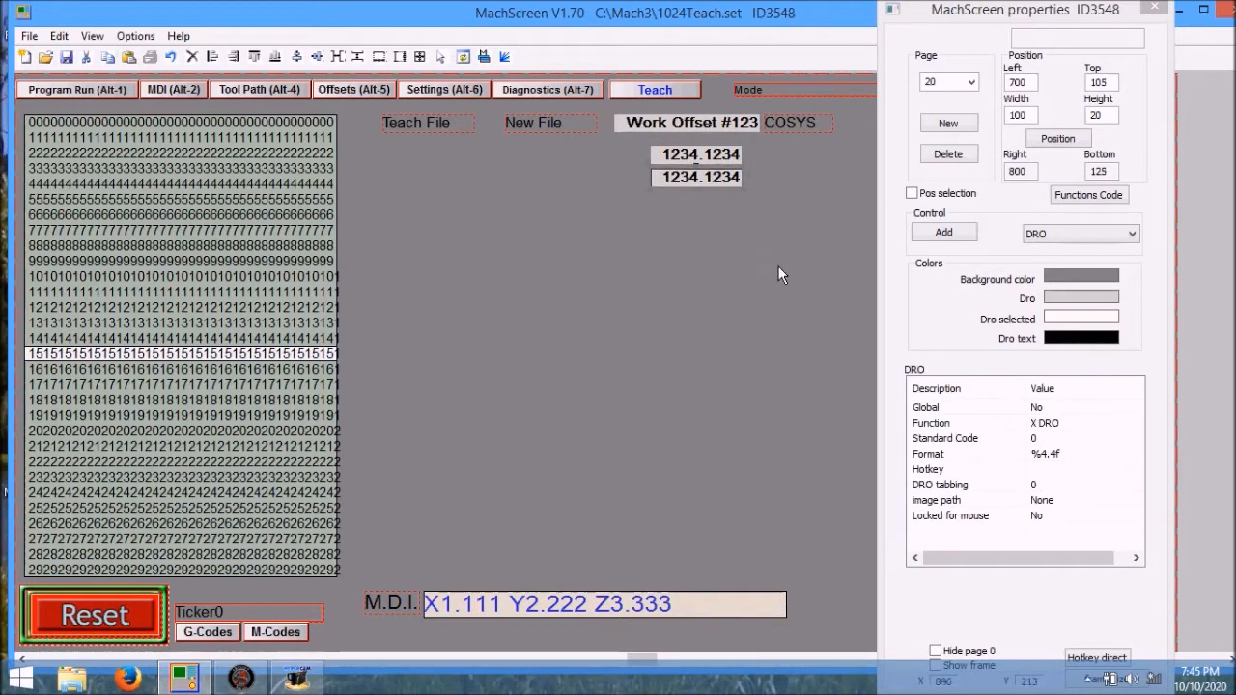
# Assign value 1 as a standard code (Y DRO) to the second DRO
pyautogui.click(1055, 439)
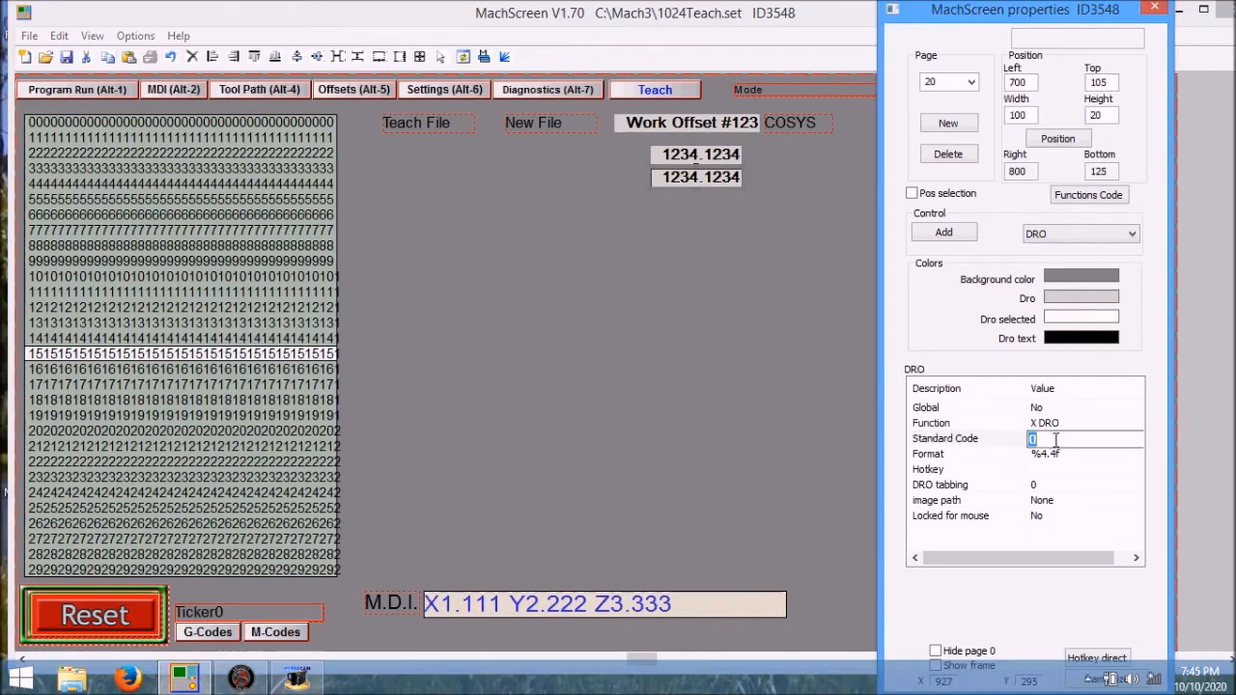
pyautogui.write('1')
pyautogui.press('Return')
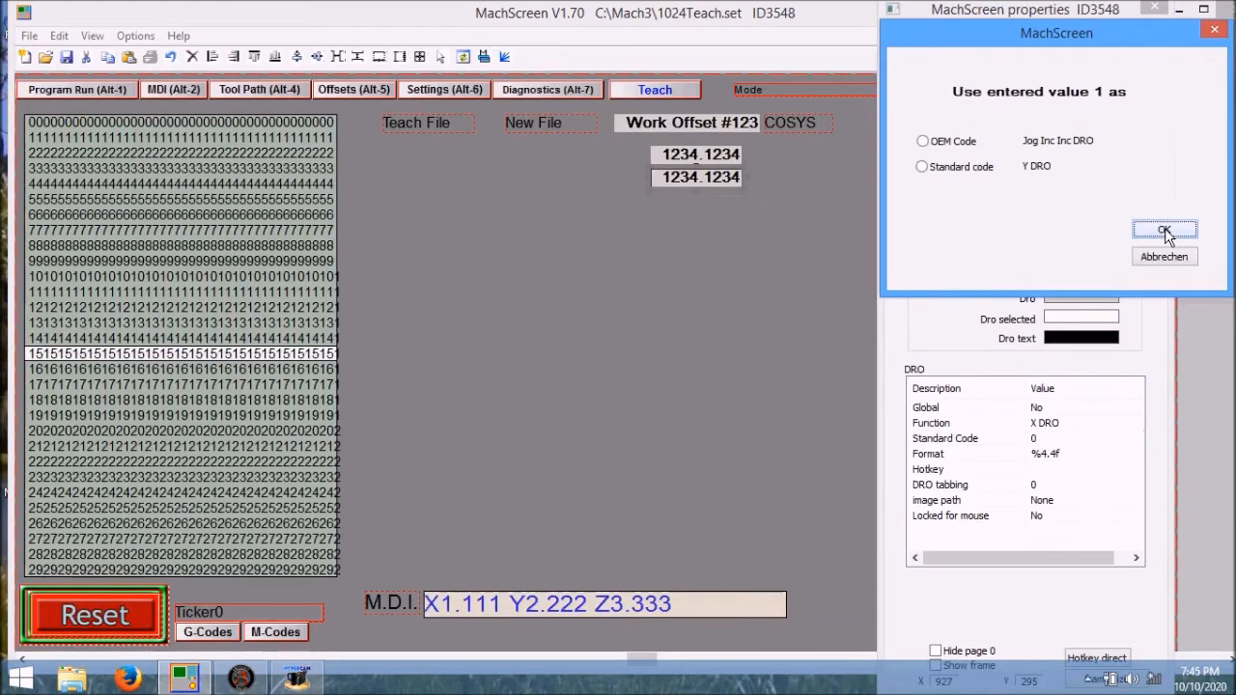
pyautogui.click(922, 167)
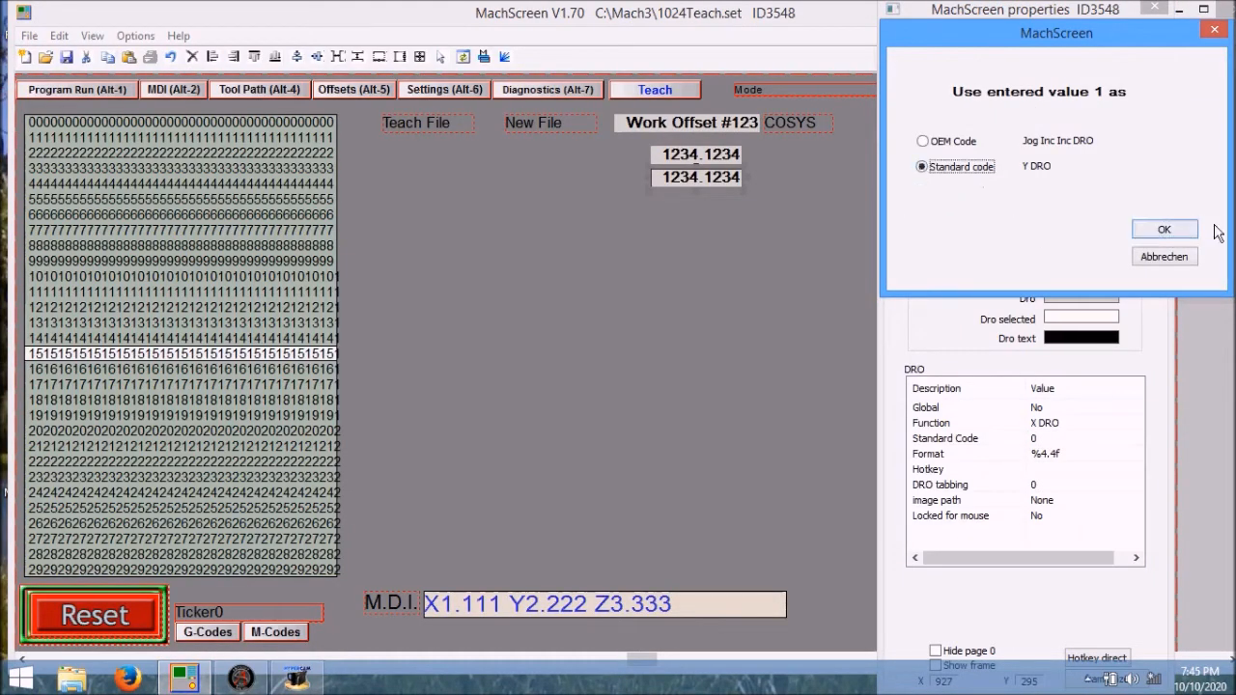
pyautogui.click(1180, 232)
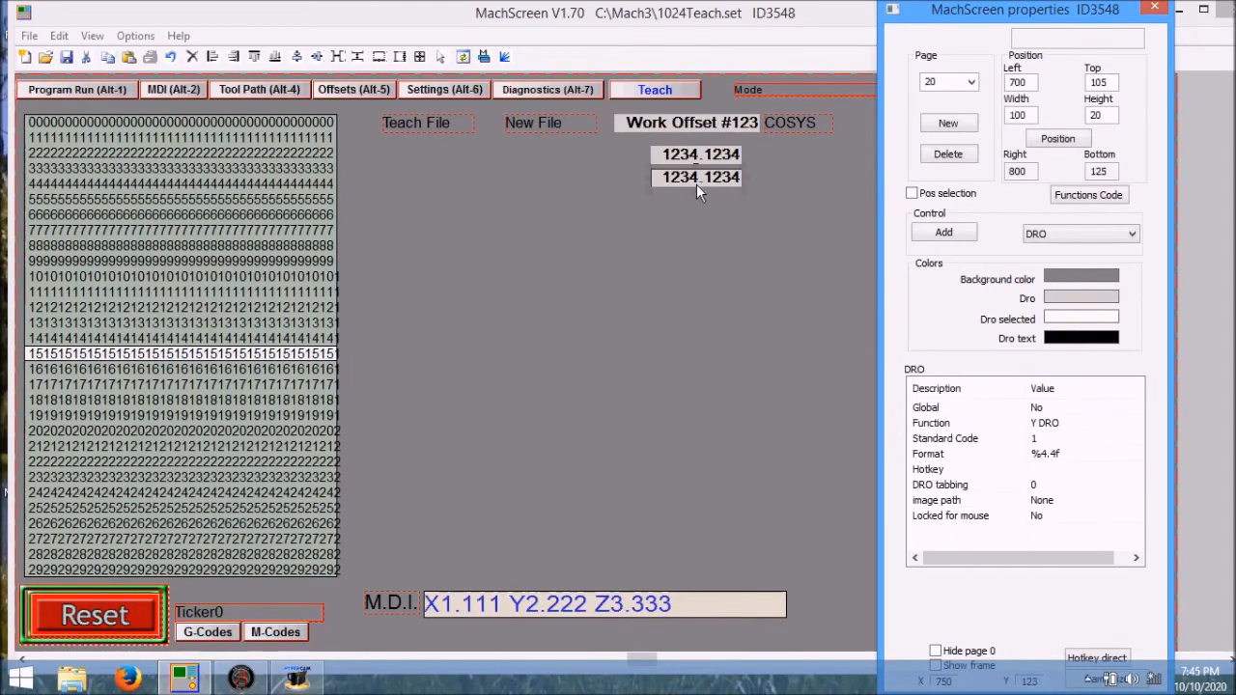
# Duplicate the Y DRO and move the copy straight down to top 130
pyautogui.rightClick(696, 181)
pyautogui.click(723, 230)
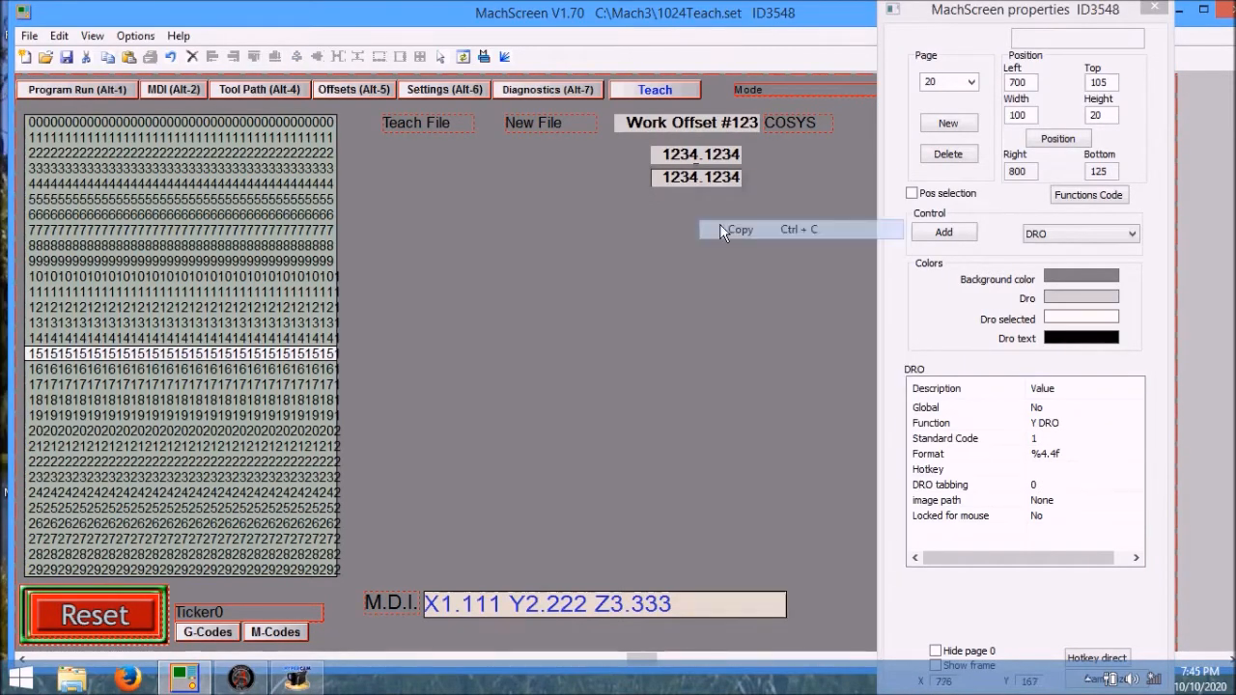
pyautogui.rightClick(723, 229)
pyautogui.click(736, 247)
pyautogui.press('Down')
pyautogui.press('Down')
pyautogui.press('Down')
pyautogui.press('Down')
pyautogui.press('Down')
pyautogui.press('Down')
pyautogui.press('Down')
pyautogui.press('Down')
pyautogui.press('Down')
pyautogui.press('Down')
pyautogui.press('Down')
pyautogui.press('Down')
pyautogui.press('Down')
pyautogui.press('Down')
pyautogui.press('Down')
pyautogui.press('Down')
pyautogui.press('Down')
pyautogui.press('Down')
pyautogui.press('Down')
pyautogui.press('Down')
pyautogui.press('Down')
pyautogui.press('Down')
pyautogui.press('Down')
pyautogui.press('Down')
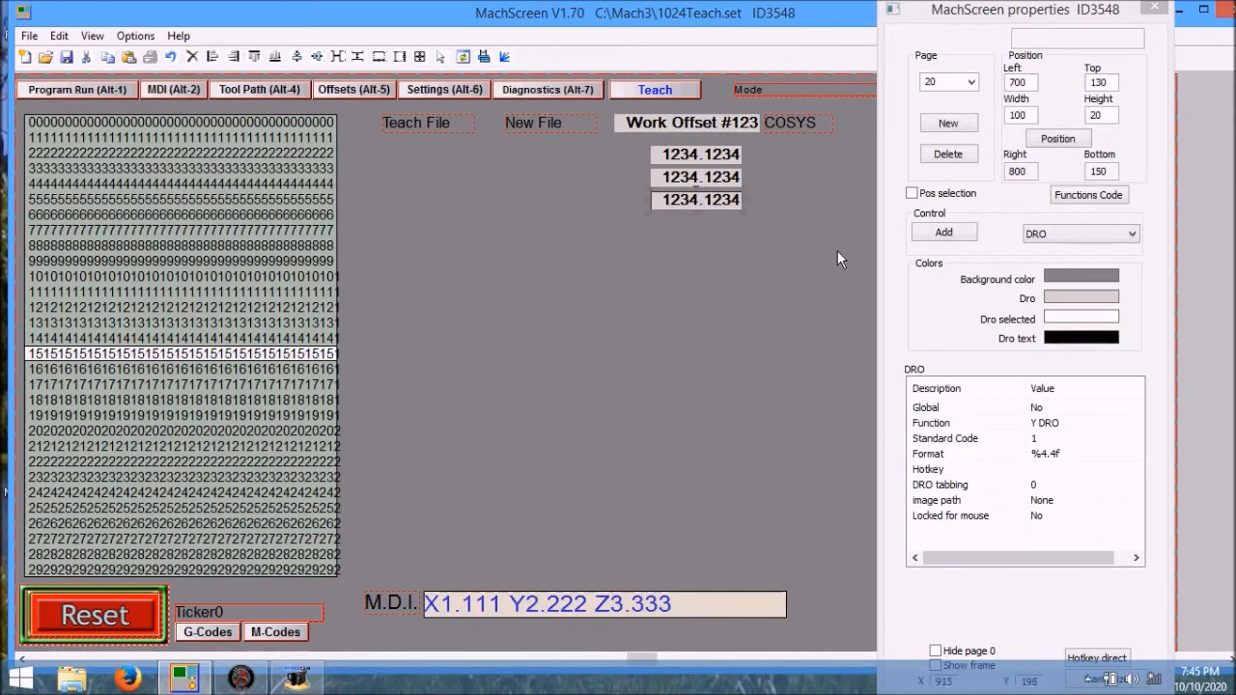
# Assign value 2 as a standard code (Z DRO) to the third DRO
pyautogui.click(1066, 439)
pyautogui.click(1067, 438)
pyautogui.write('2')
pyautogui.press('Return')
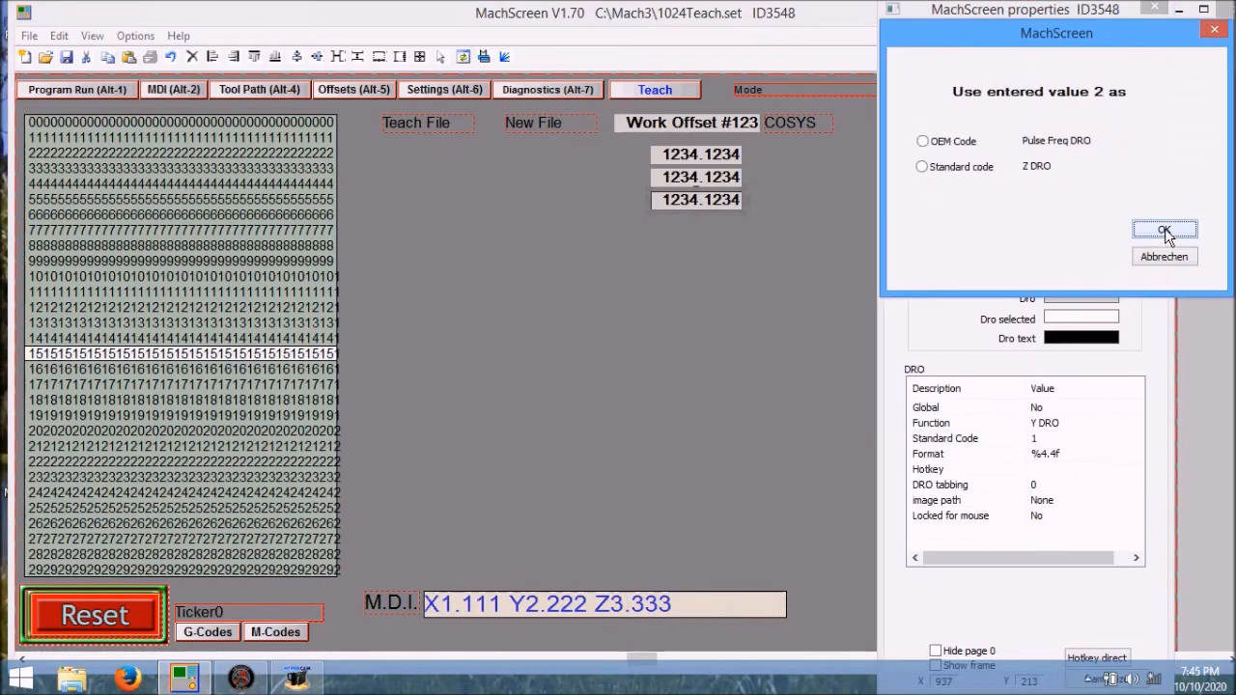
pyautogui.click(924, 167)
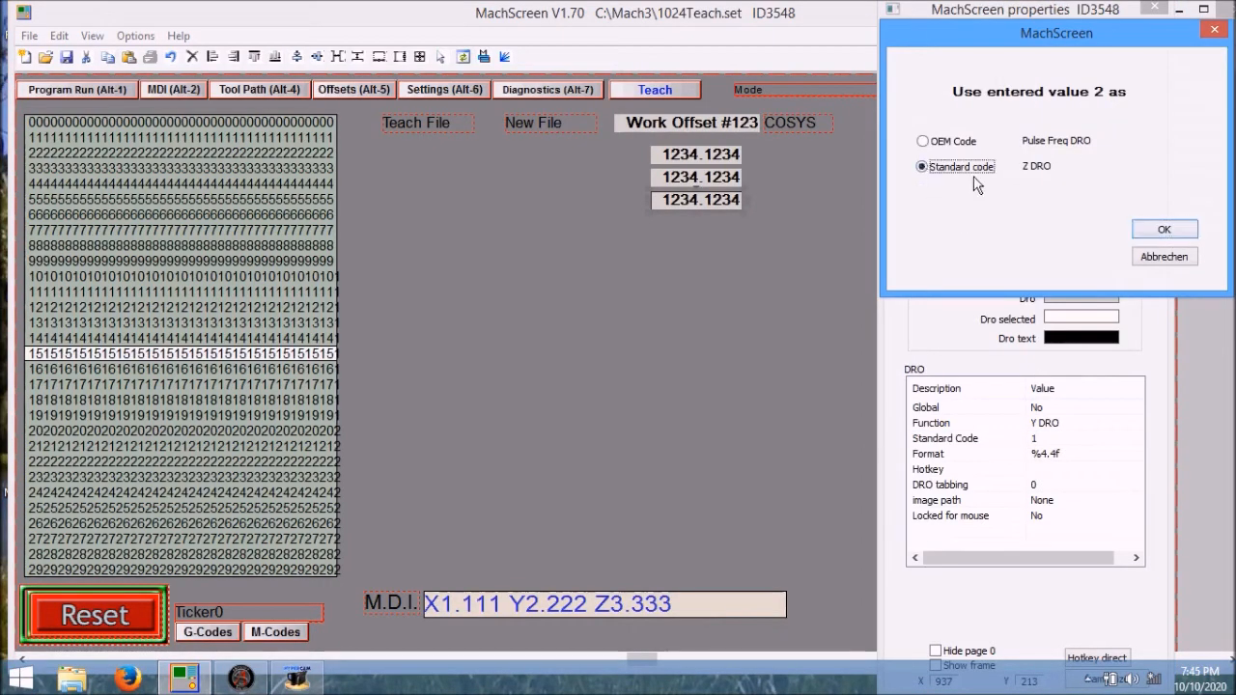
pyautogui.click(1164, 229)
# Duplicate the Z DRO and move the copy straight down to top 155
pyautogui.rightClick(710, 198)
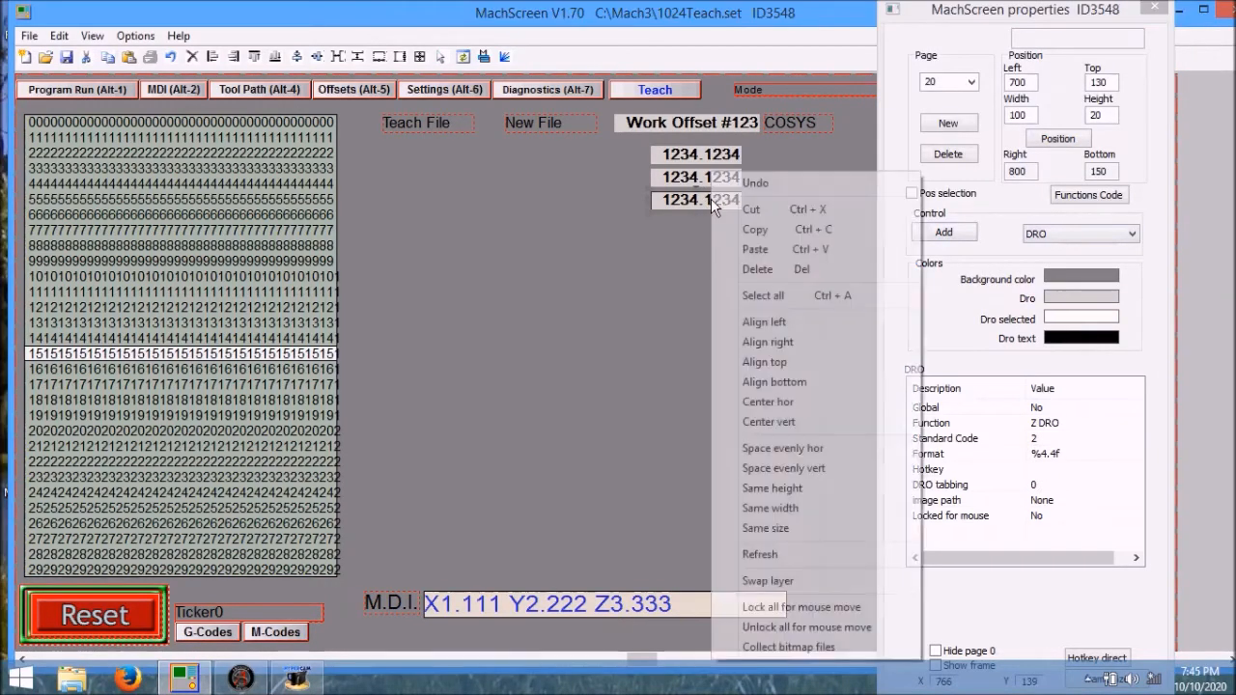
pyautogui.click(727, 229)
pyautogui.rightClick(727, 229)
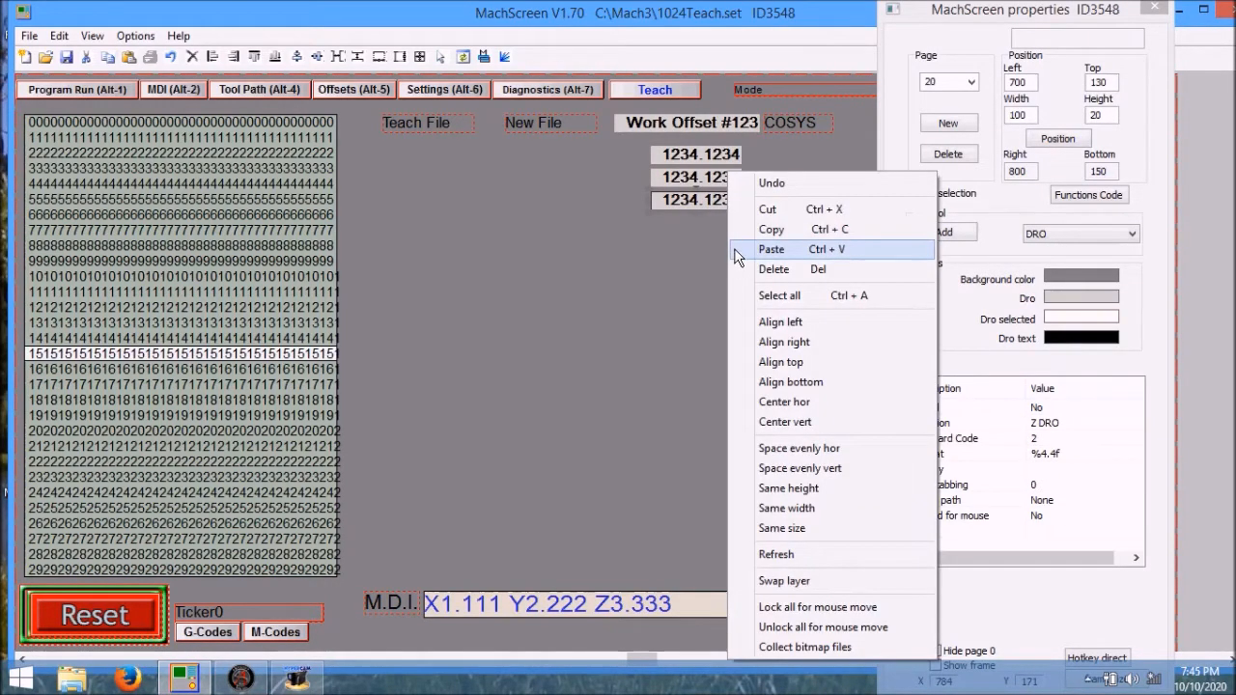
pyautogui.click(736, 247)
pyautogui.press('Down')
pyautogui.press('Down')
pyautogui.press('Down')
pyautogui.press('Down')
pyautogui.press('Down')
pyautogui.press('Down')
pyautogui.press('Down')
pyautogui.press('Down')
pyautogui.press('Down')
pyautogui.press('Down')
pyautogui.press('Down')
pyautogui.press('Down')
pyautogui.press('Down')
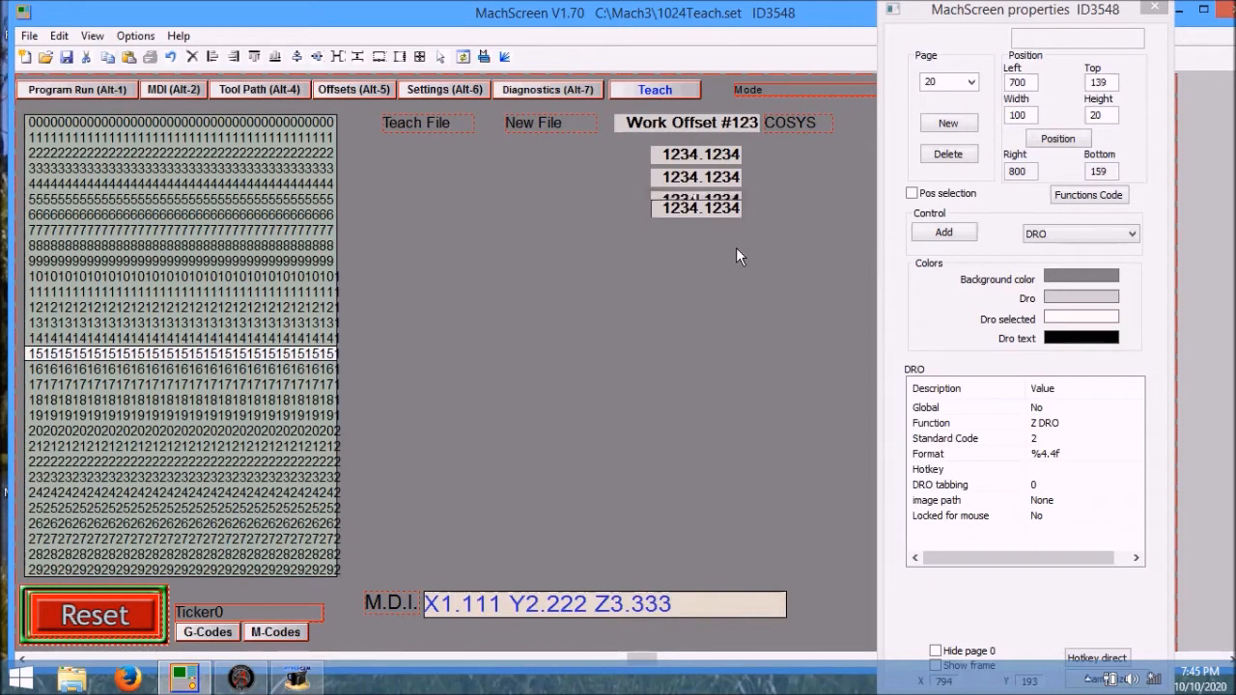
pyautogui.press('Down')
pyautogui.press('Down')
pyautogui.press('Down')
pyautogui.press('Down')
pyautogui.press('Down')
pyautogui.press('Down')
pyautogui.press('Down')
pyautogui.press('Down')
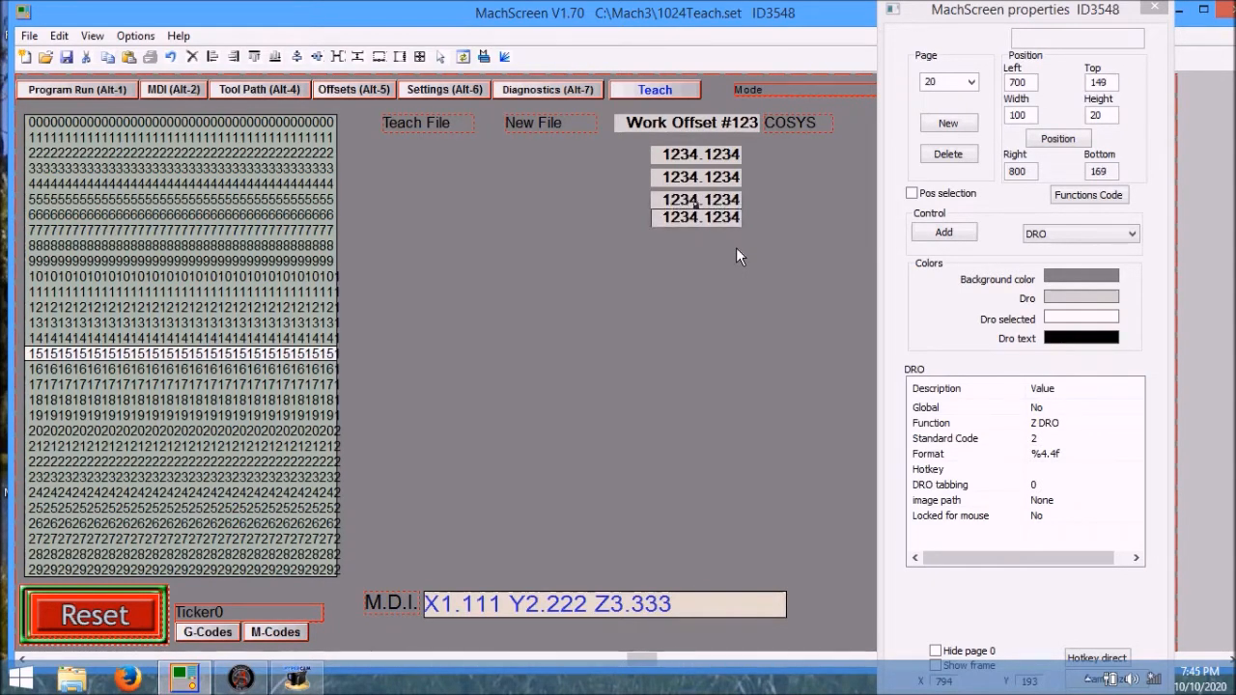
pyautogui.press('Down')
pyautogui.press('Down')
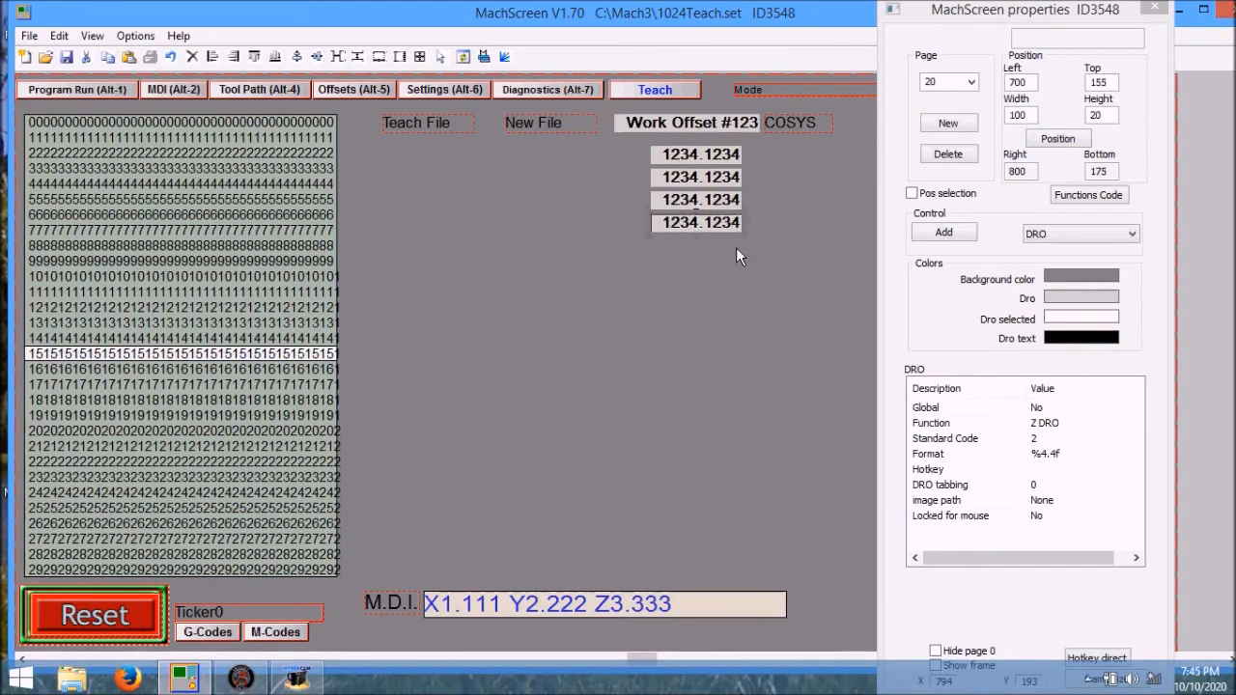
# Assign value 3 as a standard code (A DRO) to the fourth DRO
pyautogui.doubleClick(1066, 440)
pyautogui.write('3')
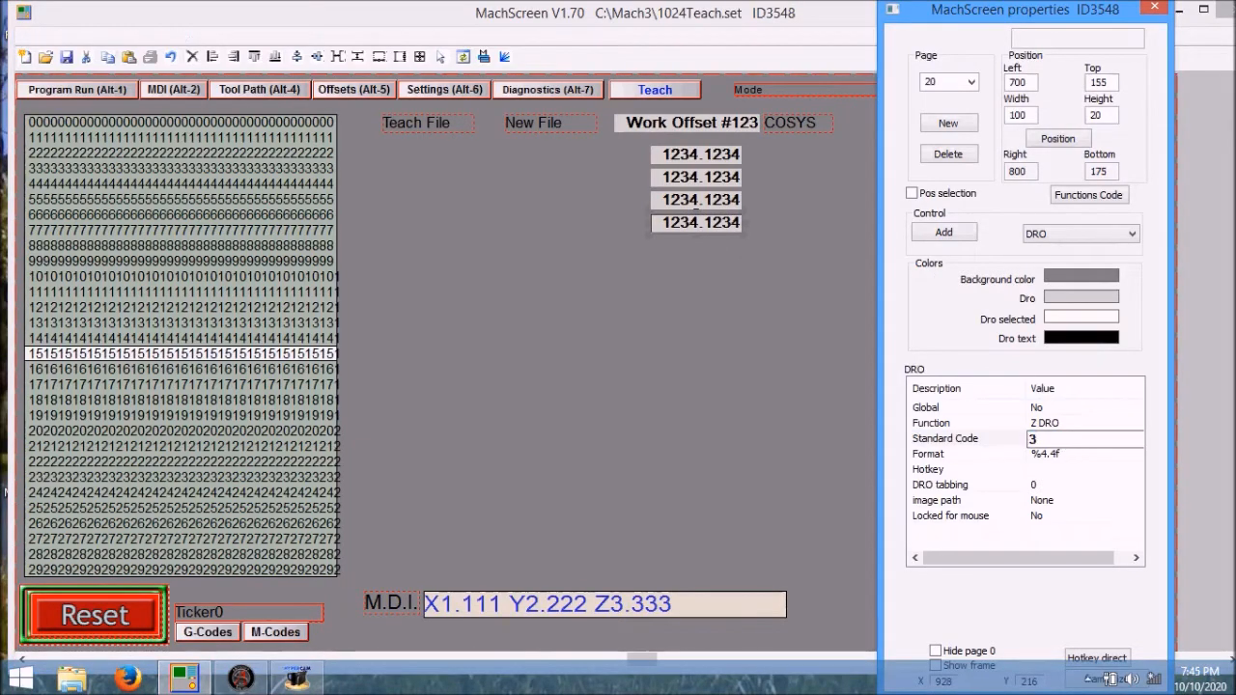
pyautogui.press('Return')
pyautogui.click(922, 166)
pyautogui.click(1151, 234)
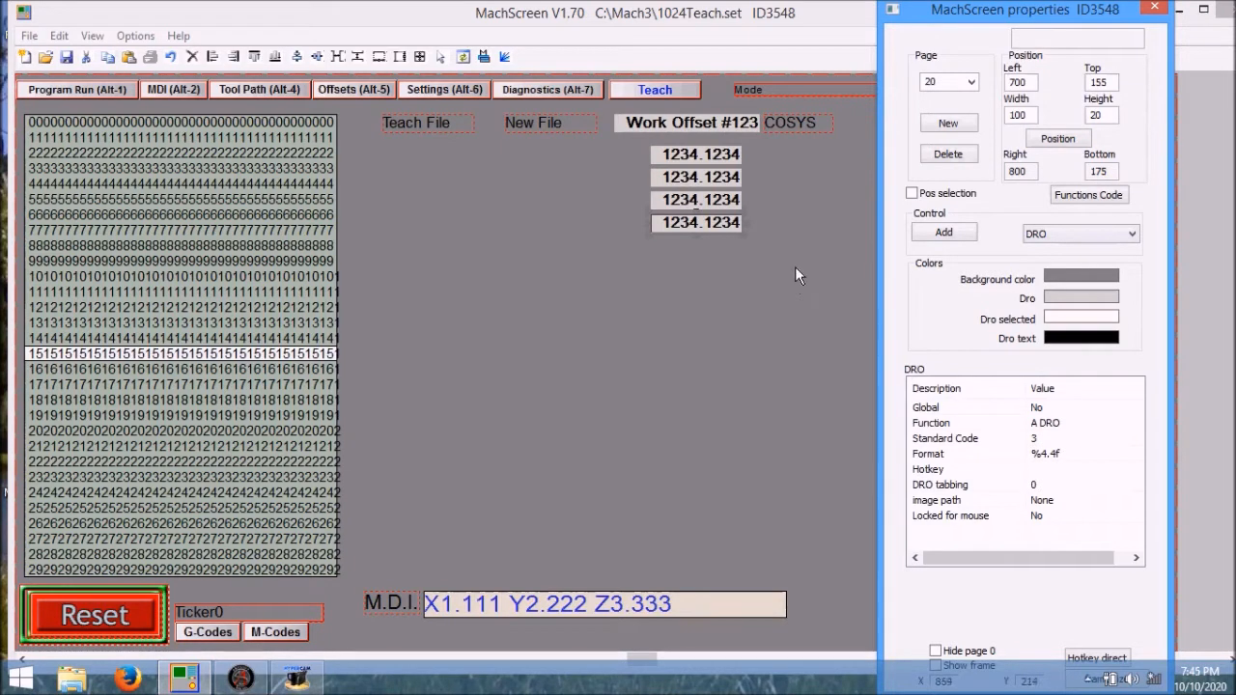
# Add a Label control beside the DRO column, at about left 604, top 172
pyautogui.click(1130, 235)
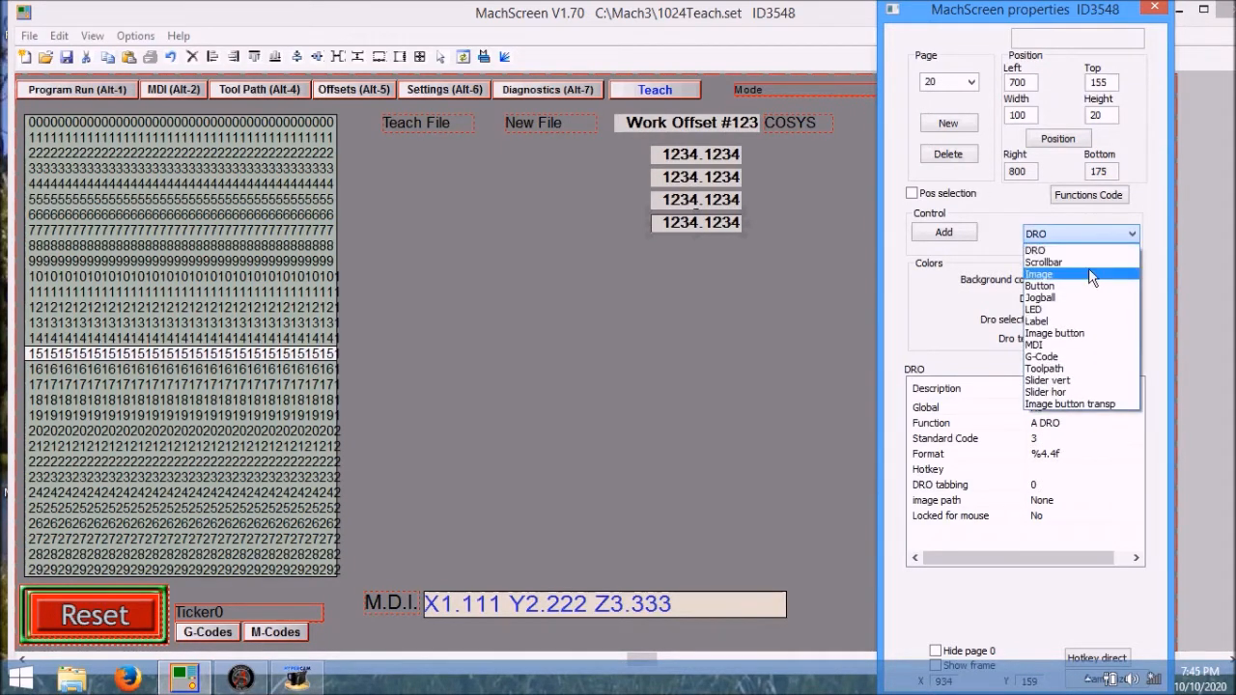
pyautogui.click(1058, 320)
pyautogui.click(968, 235)
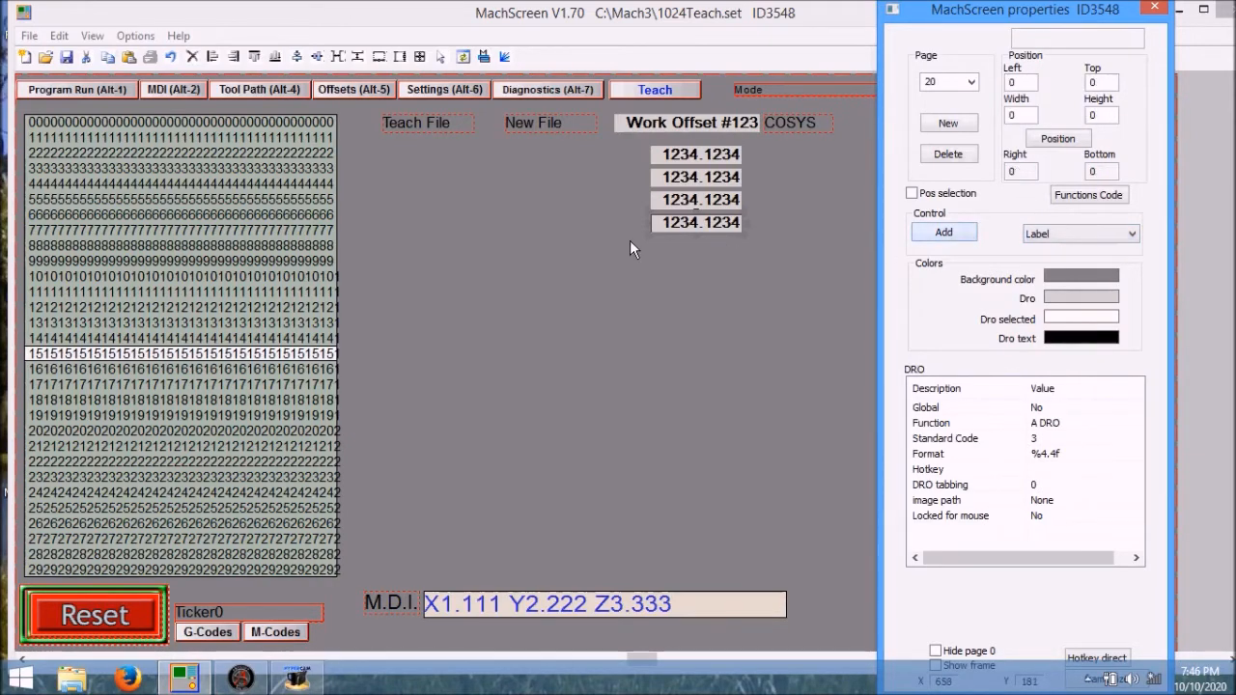
pyautogui.click(566, 234)
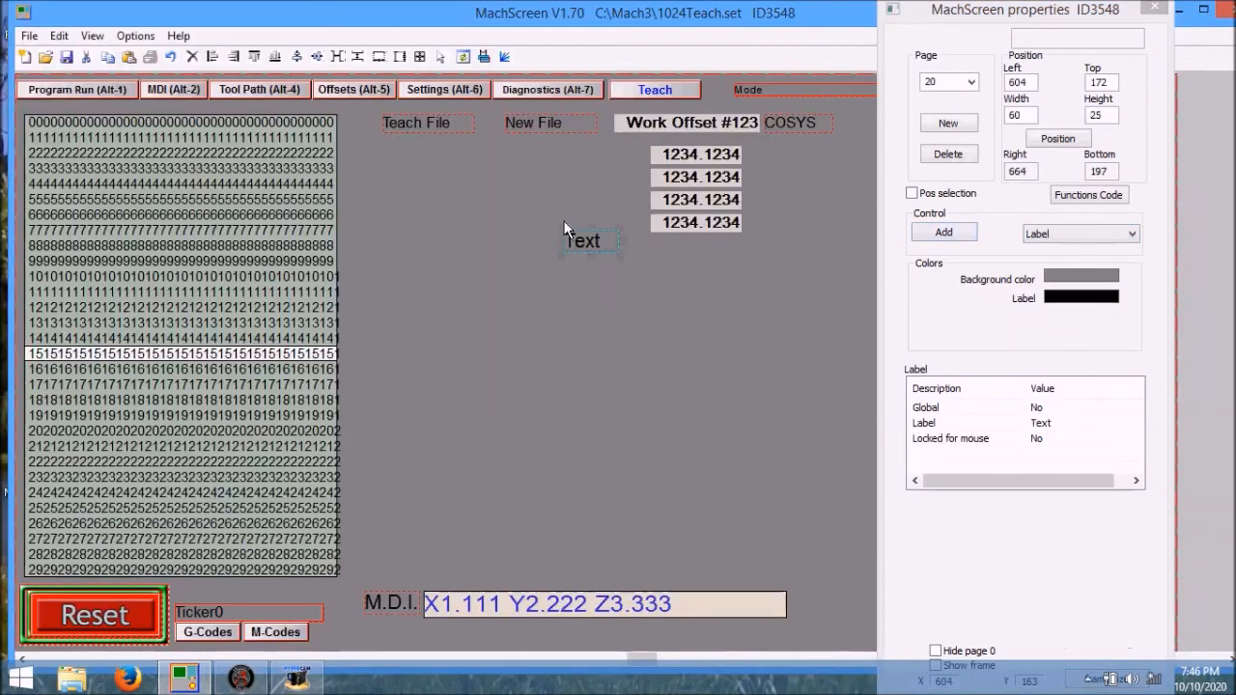
# Position the label at left 680, top 80 and size it to width 20, height 20
pyautogui.doubleClick(1034, 82)
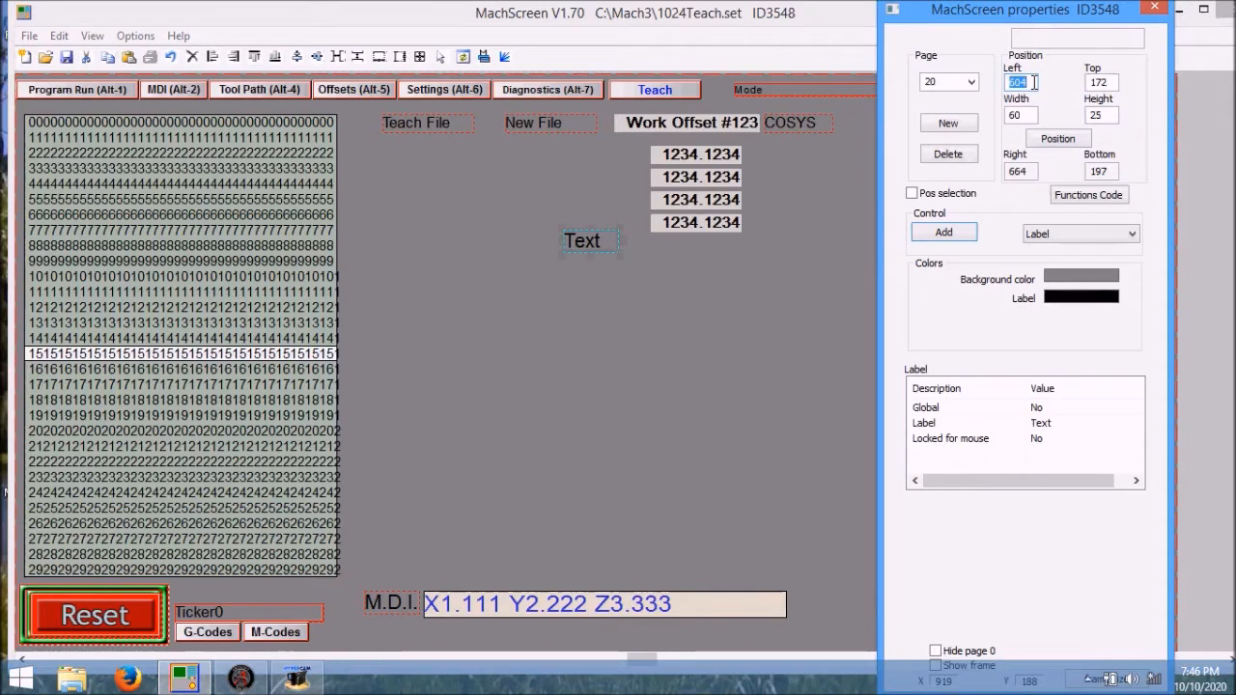
pyautogui.write('680')
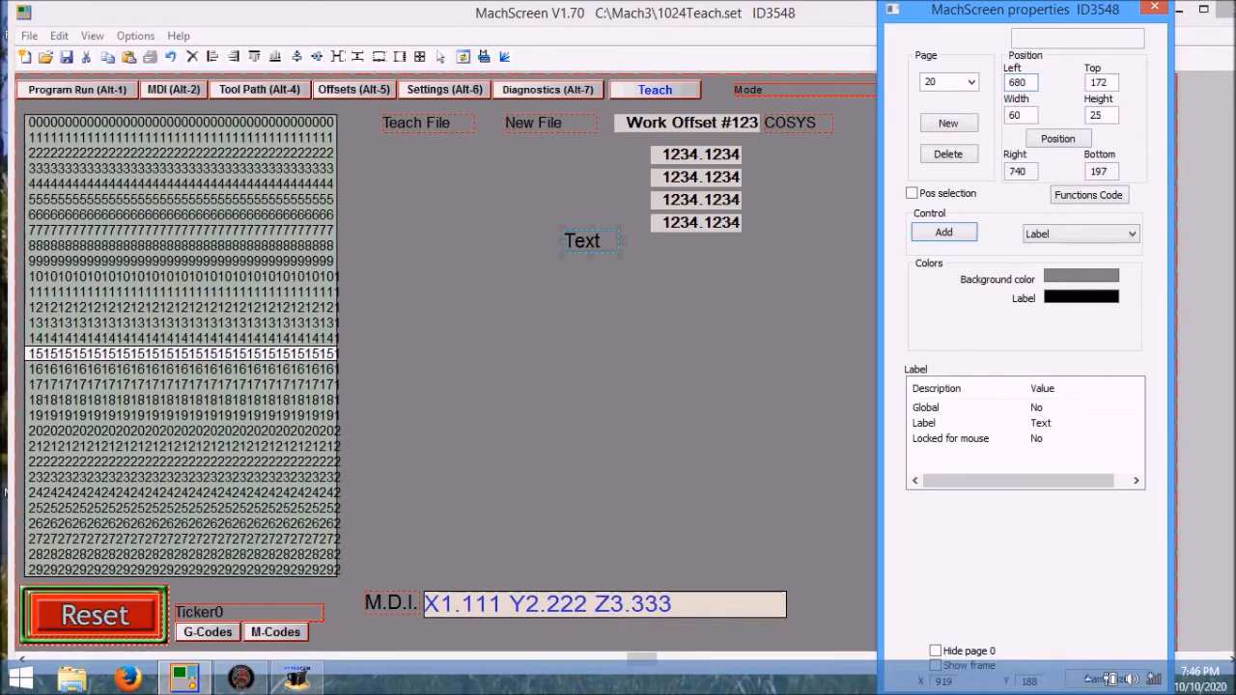
pyautogui.doubleClick(1112, 82)
pyautogui.write('80')
pyautogui.write('20')
pyautogui.write('20')
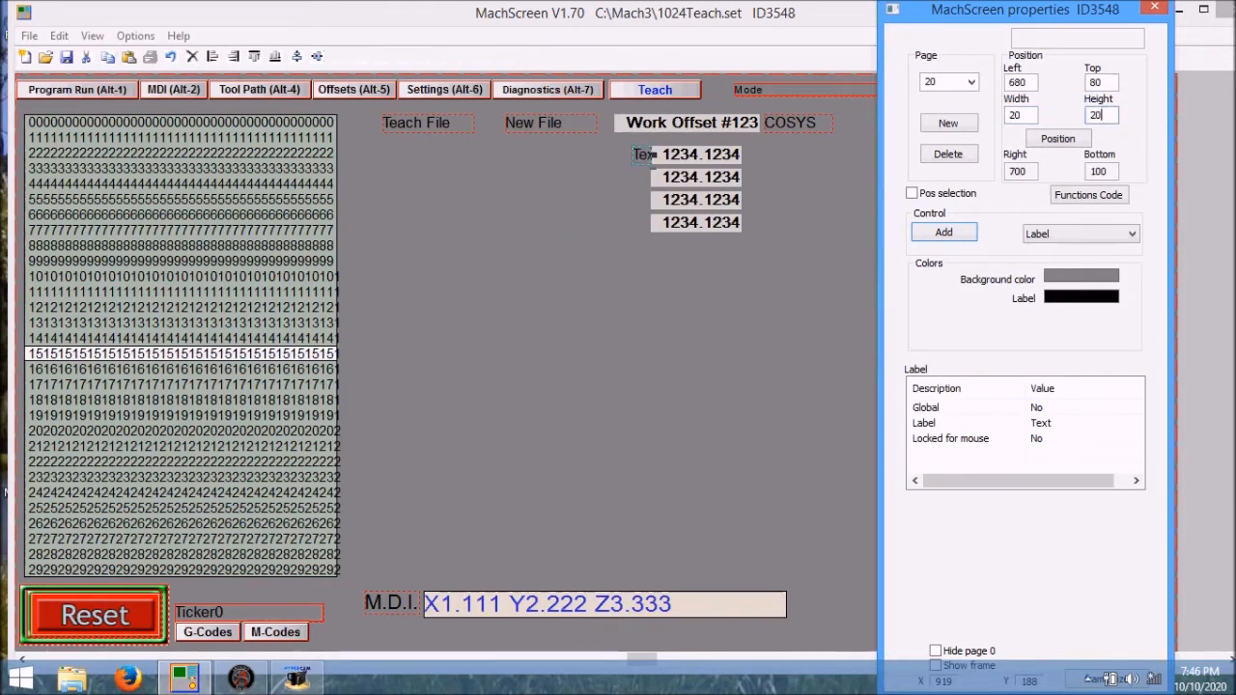
# Change the text of the label beside the first DRO to X
pyautogui.click(1067, 428)
pyautogui.write('X')
pyautogui.press('Return')
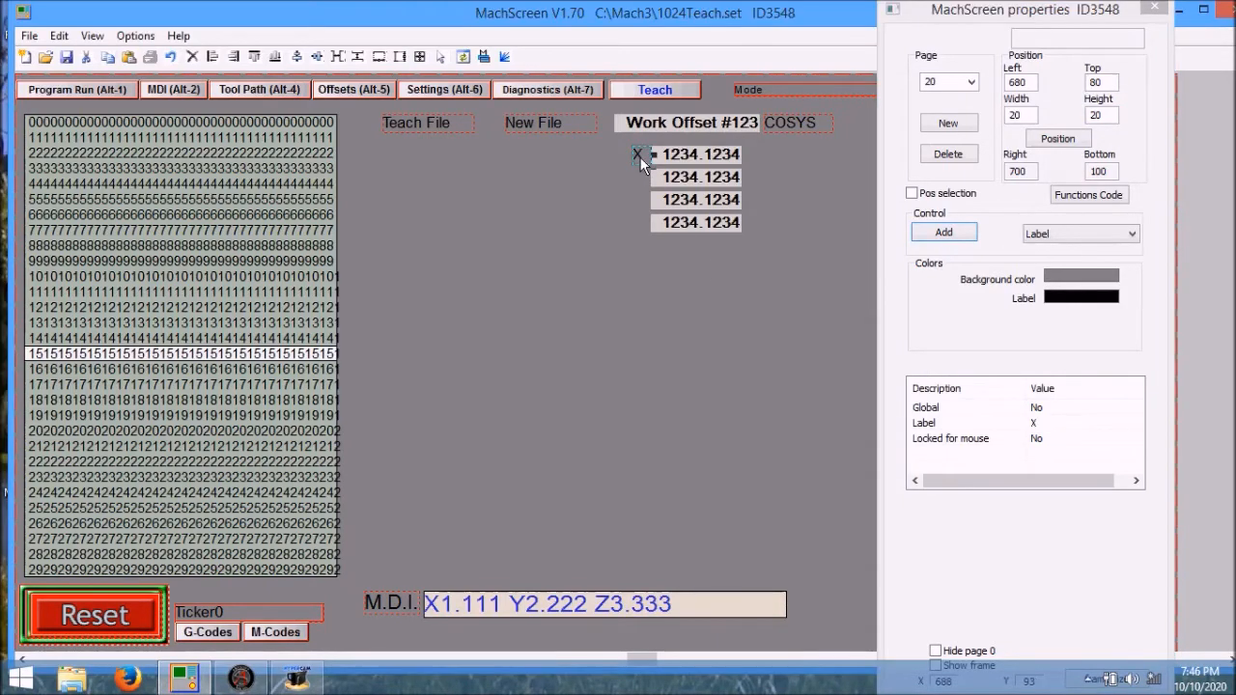
# Duplicate the X label and move the copy beside the second DRO, at left 680, top 105
pyautogui.rightClick(640, 157)
pyautogui.click(681, 237)
pyautogui.press('Down')
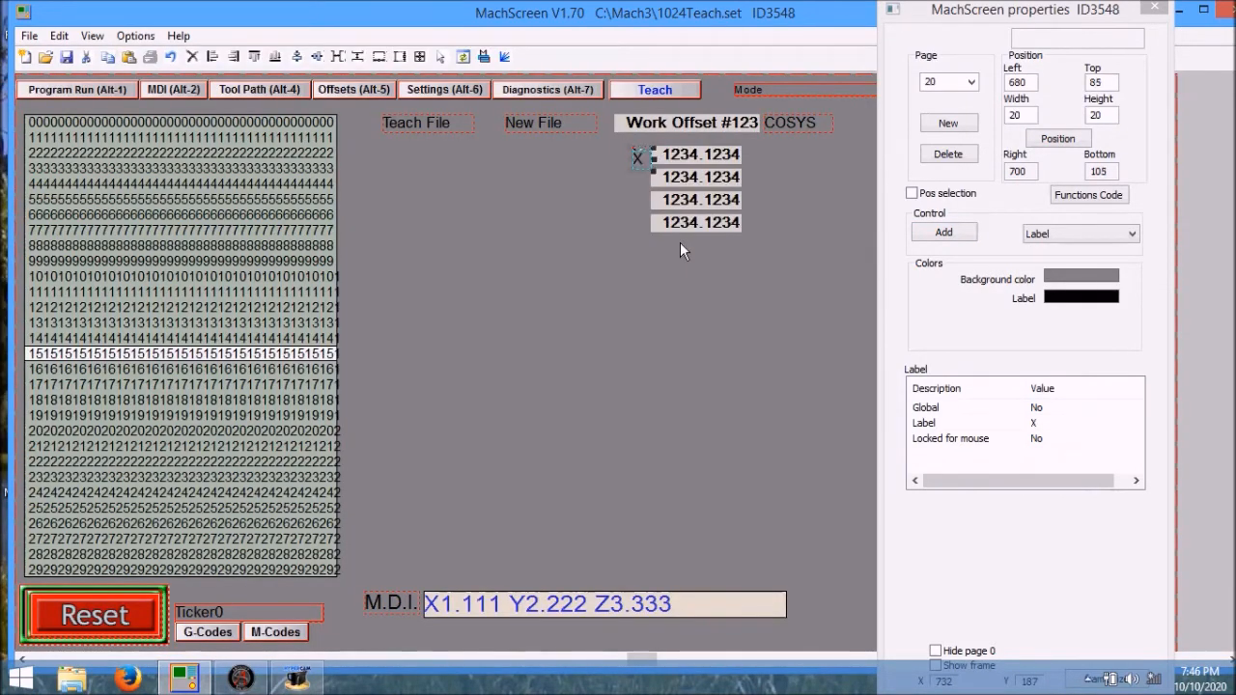
pyautogui.press('Down')
pyautogui.press('Down')
pyautogui.press('Down')
pyautogui.press('Down')
pyautogui.press('Down')
pyautogui.press('Down')
pyautogui.press('Down')
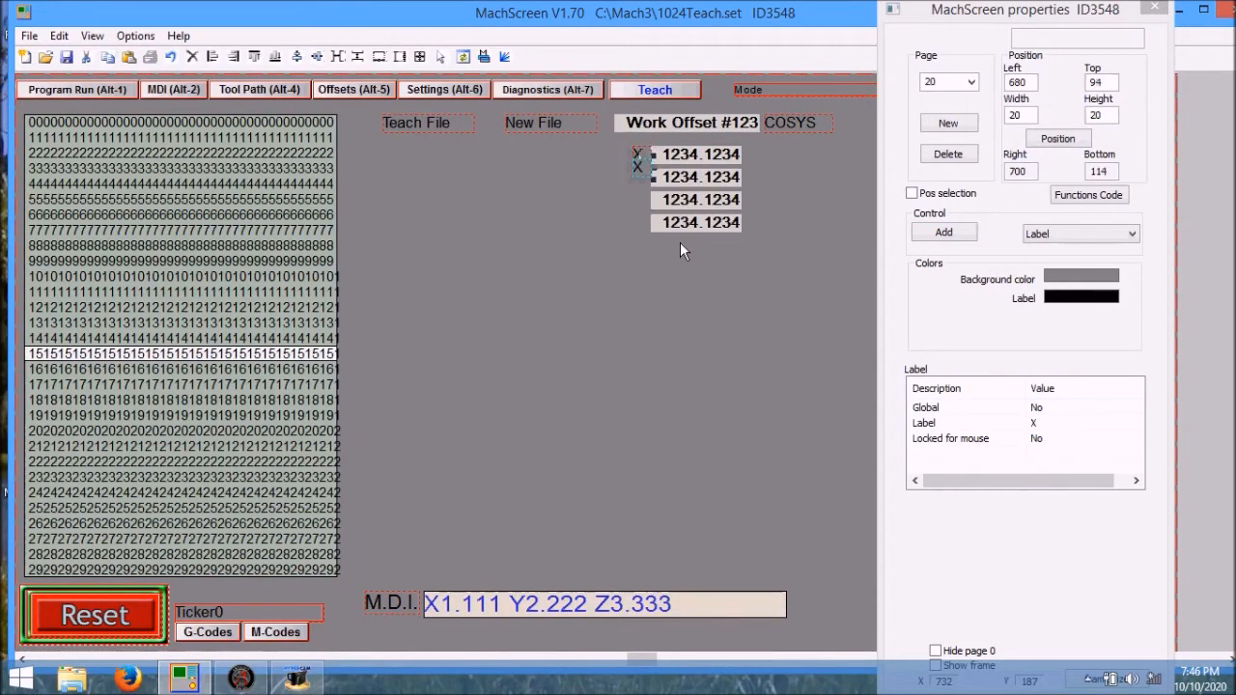
pyautogui.press('Down')
pyautogui.press('Down')
pyautogui.press('Down')
pyautogui.press('Down')
pyautogui.press('Down')
pyautogui.press('Down')
pyautogui.press('Down')
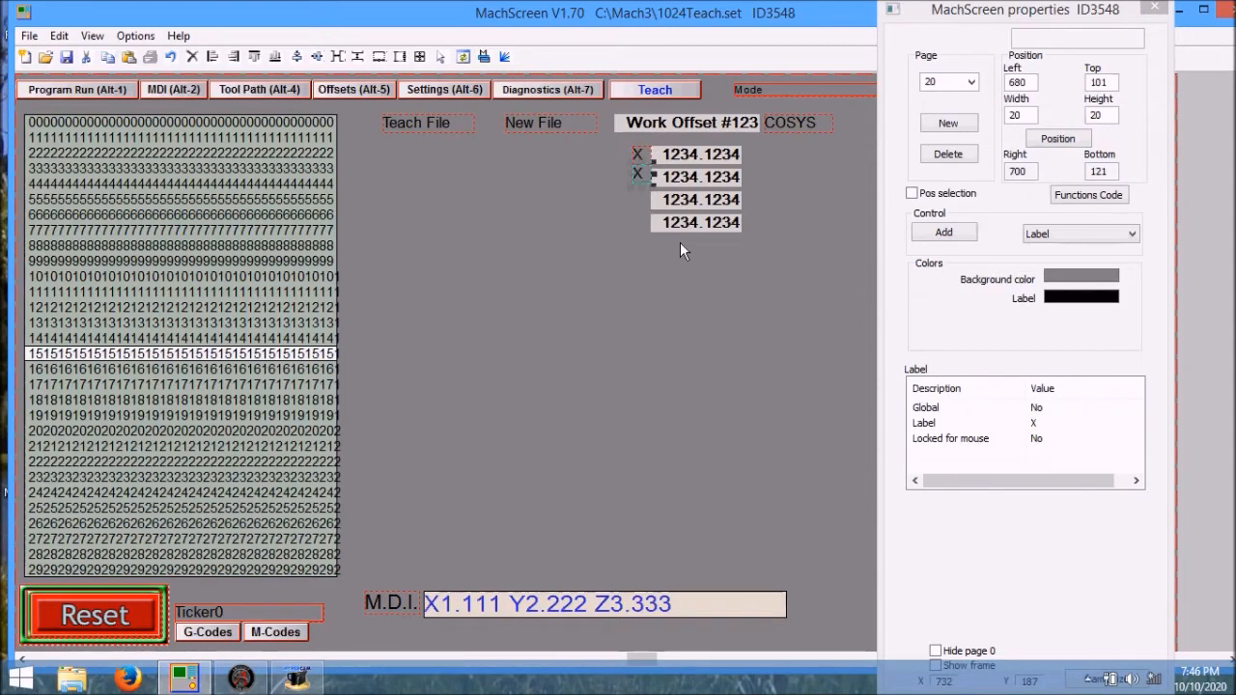
pyautogui.press('Down')
# Change the text of the label beside the second DRO to Y
pyautogui.doubleClick(1058, 425)
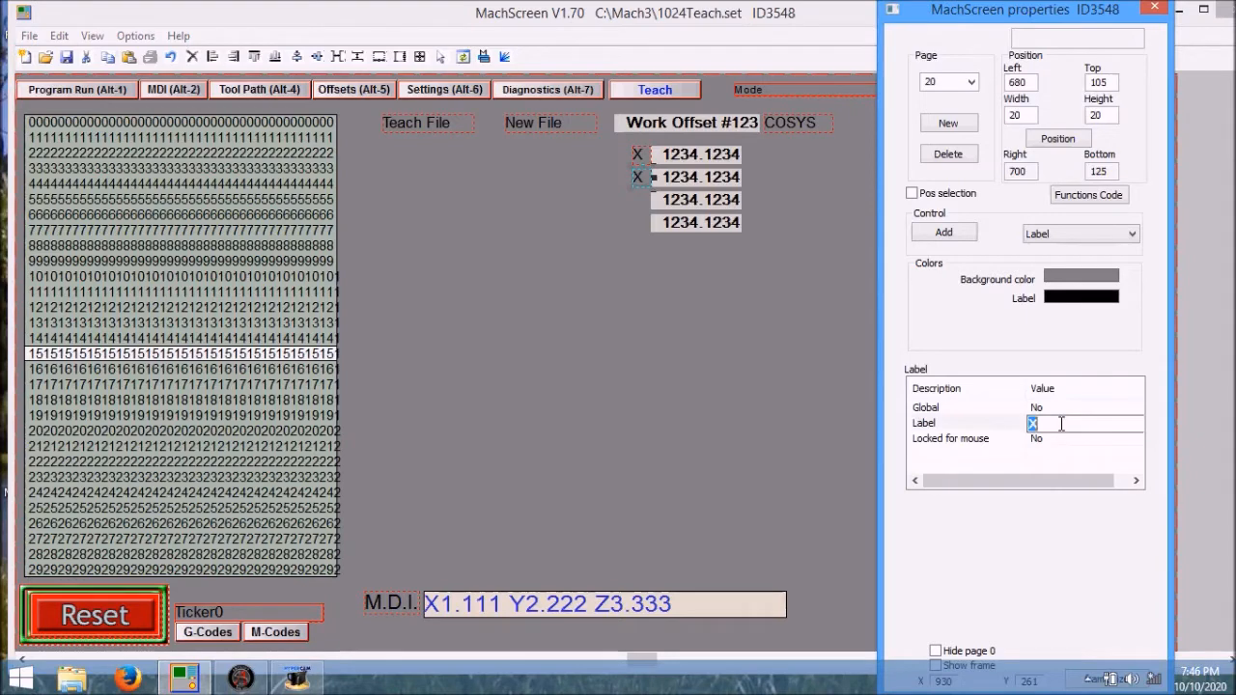
pyautogui.write('Y')
pyautogui.press('Return')
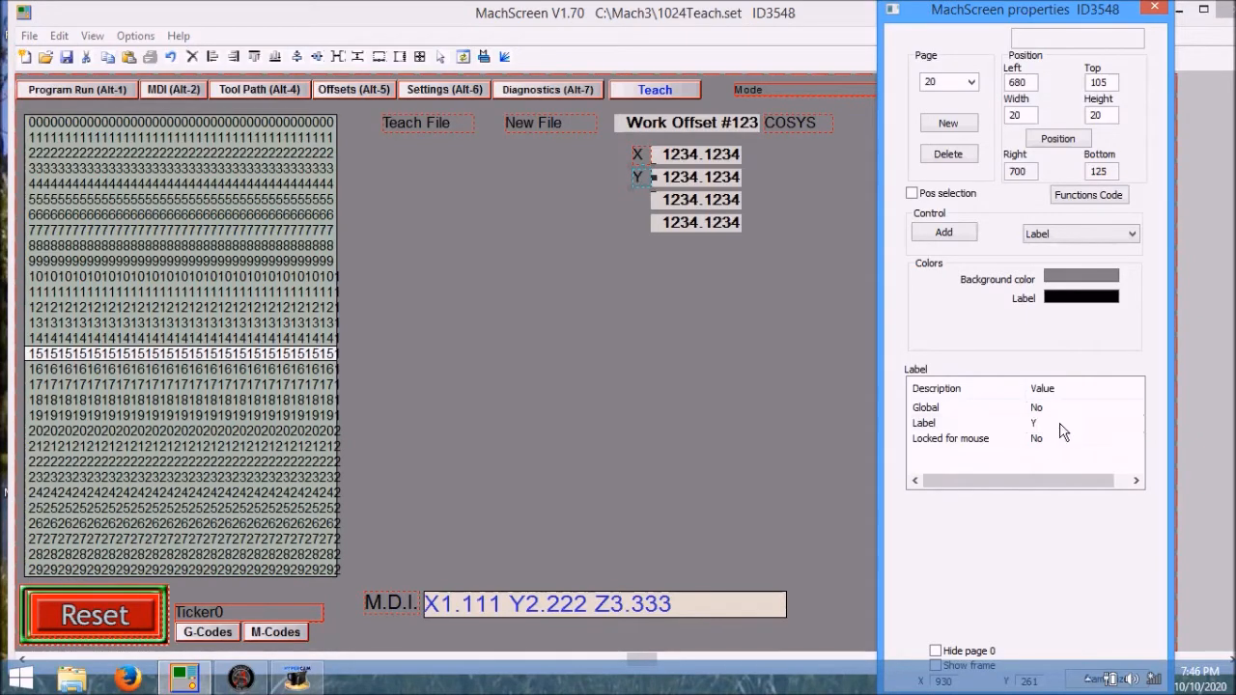
# Duplicate the Y label and move the copy beside the third DRO, at left 680, top 130
pyautogui.rightClick(645, 177)
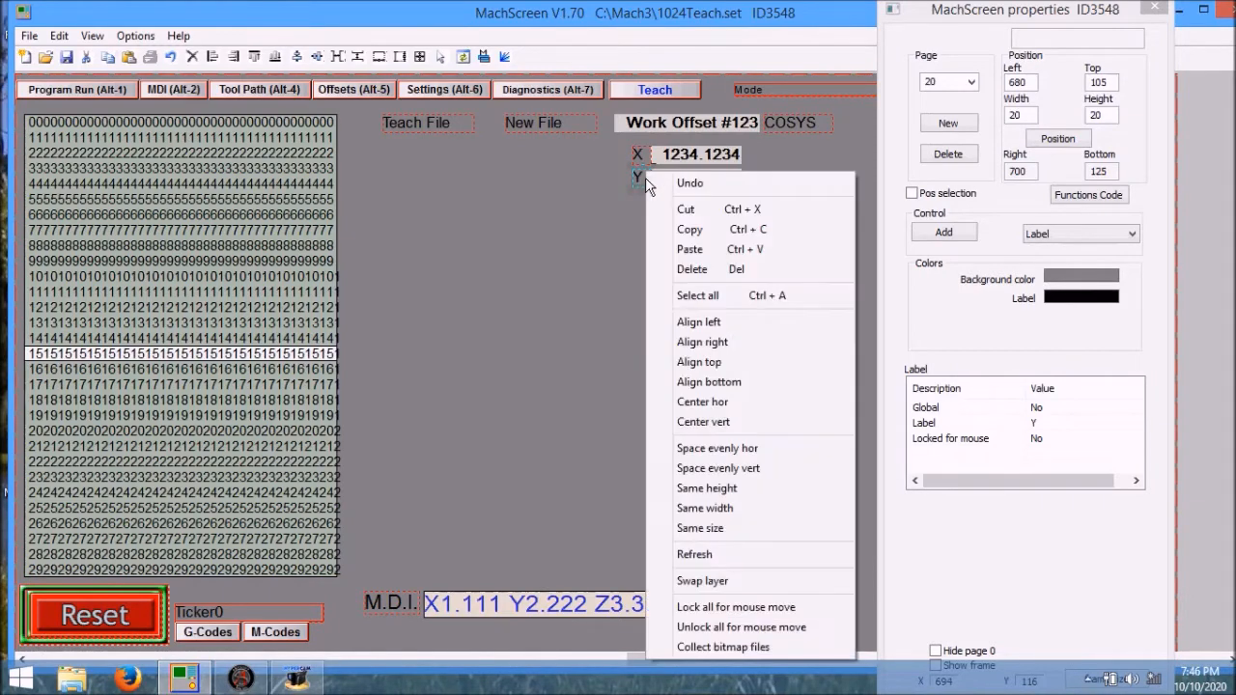
pyautogui.rightClick(664, 234)
pyautogui.click(674, 249)
pyautogui.press('Left')
pyautogui.press('Down')
pyautogui.press('Down')
pyautogui.press('Down')
pyautogui.press('Down')
pyautogui.press('Down')
pyautogui.press('Down')
pyautogui.press('Down')
pyautogui.press('Down')
pyautogui.press('Down')
pyautogui.press('Down')
pyautogui.press('Down')
pyautogui.press('Down')
pyautogui.press('Down')
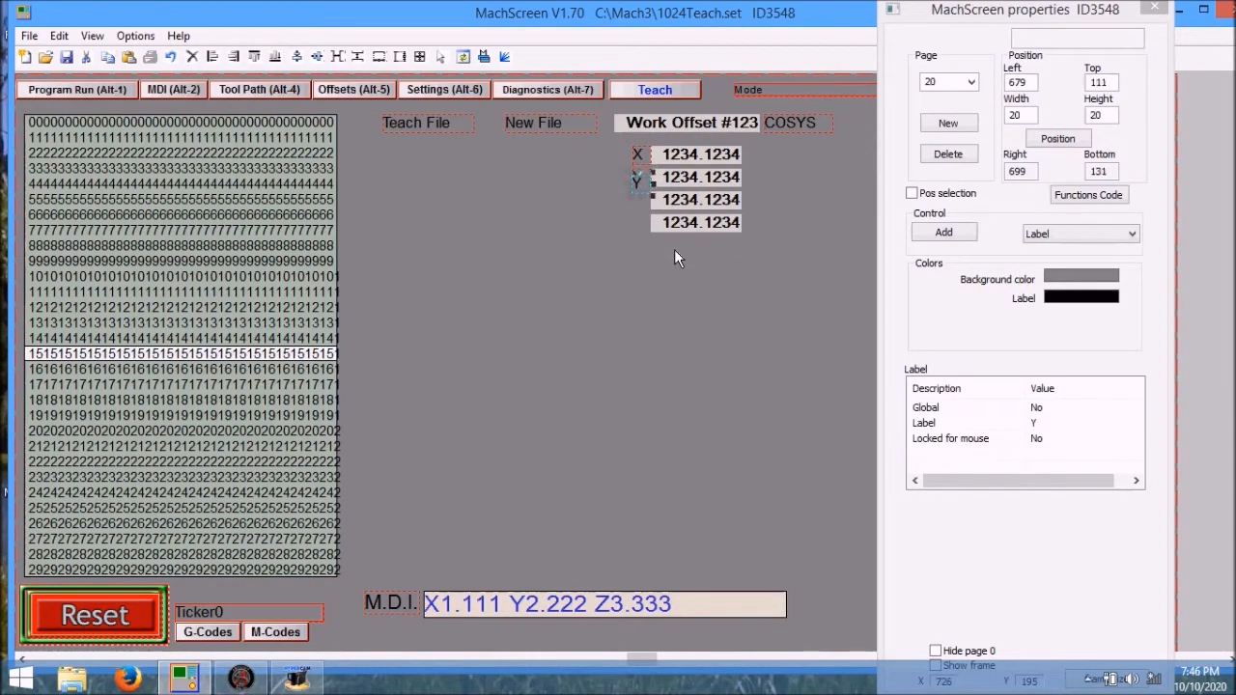
pyautogui.press('Down')
pyautogui.press('Down')
pyautogui.press('Down')
pyautogui.press('Down')
pyautogui.press('Down')
pyautogui.press('Down')
pyautogui.press('Down')
pyautogui.press('Down')
pyautogui.press('Down')
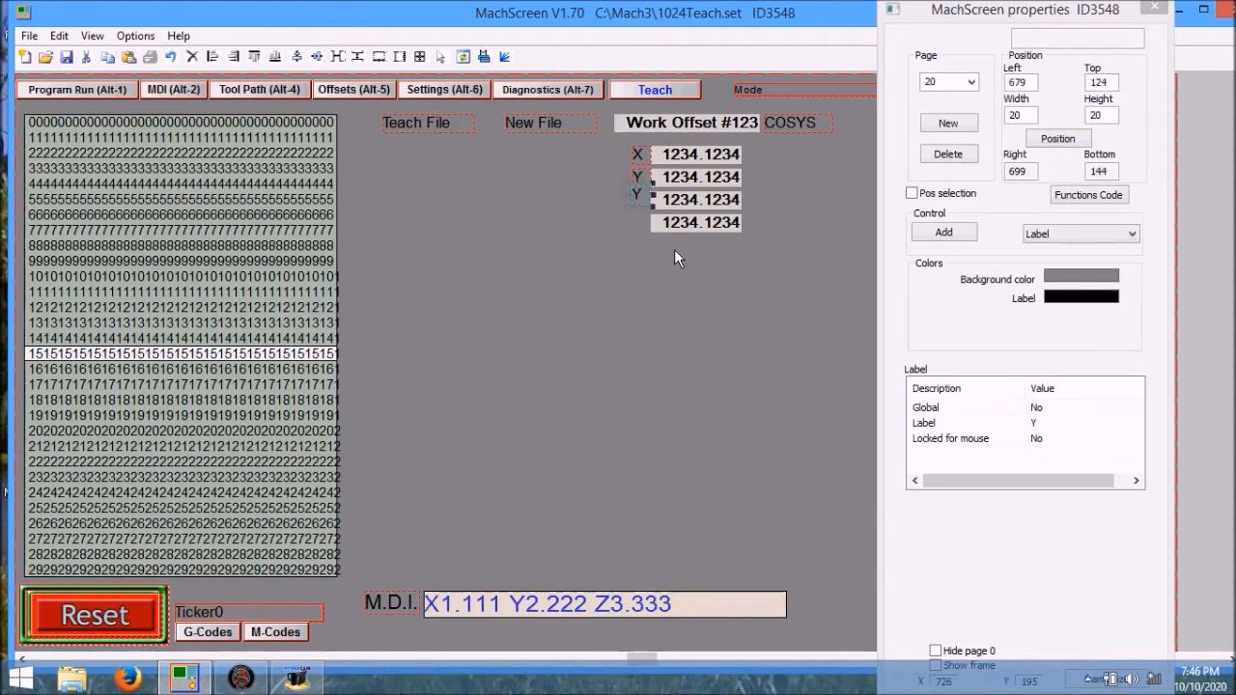
pyautogui.press('Down')
pyautogui.press('Down')
pyautogui.press('Down')
pyautogui.press('Right')
# Change the text of the label beside the third DRO to Z
pyautogui.click(1048, 430)
pyautogui.click(1062, 423)
pyautogui.write('Z')
pyautogui.press('Return')
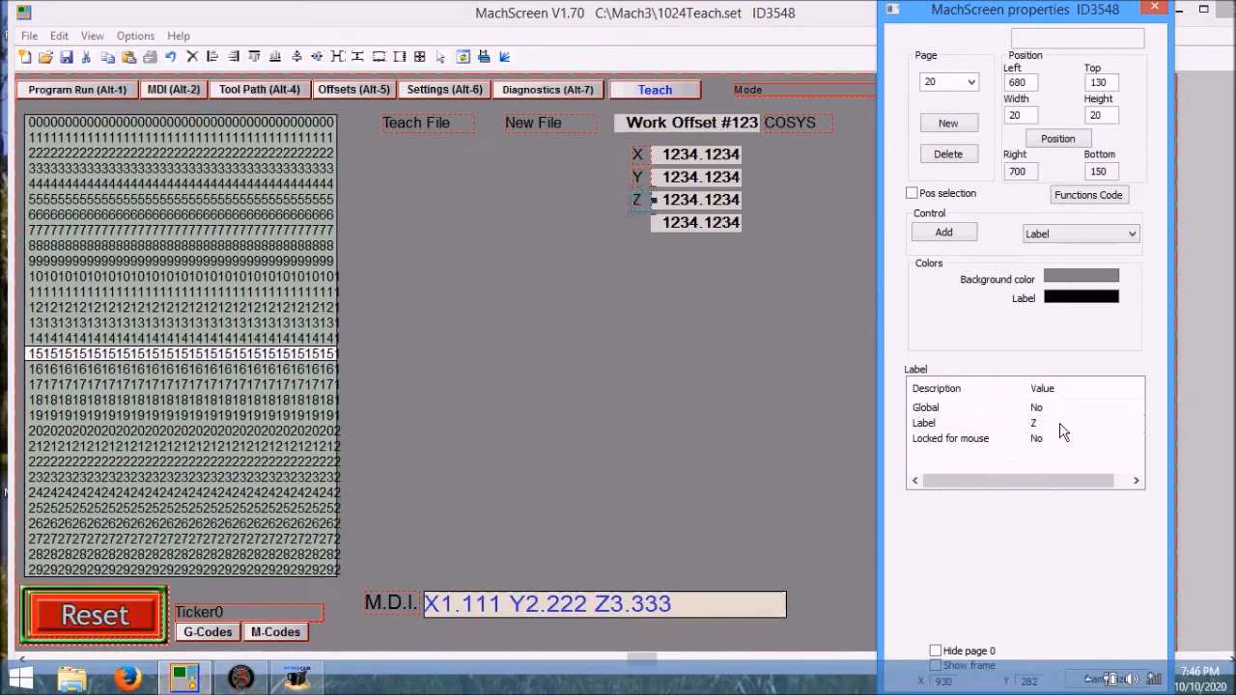
# Duplicate the Z label and move the copy beside the fourth DRO, at left 680, top 155
pyautogui.rightClick(641, 198)
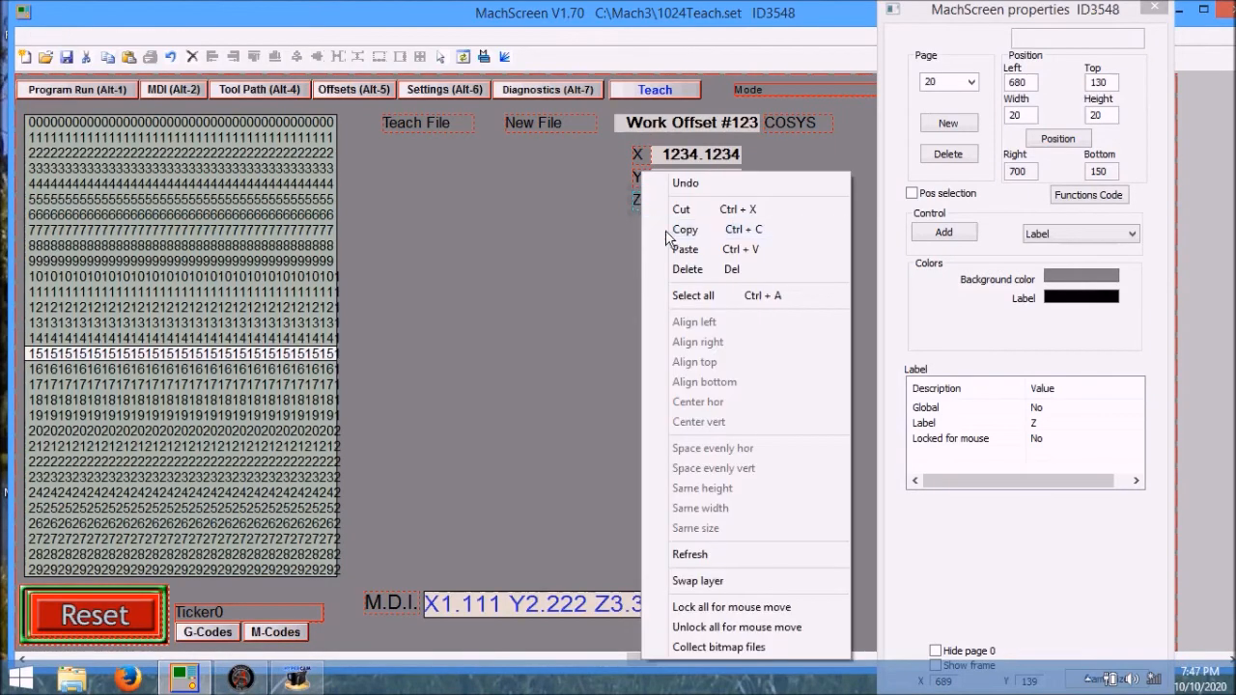
pyautogui.click(662, 230)
pyautogui.rightClick(666, 241)
pyautogui.click(675, 250)
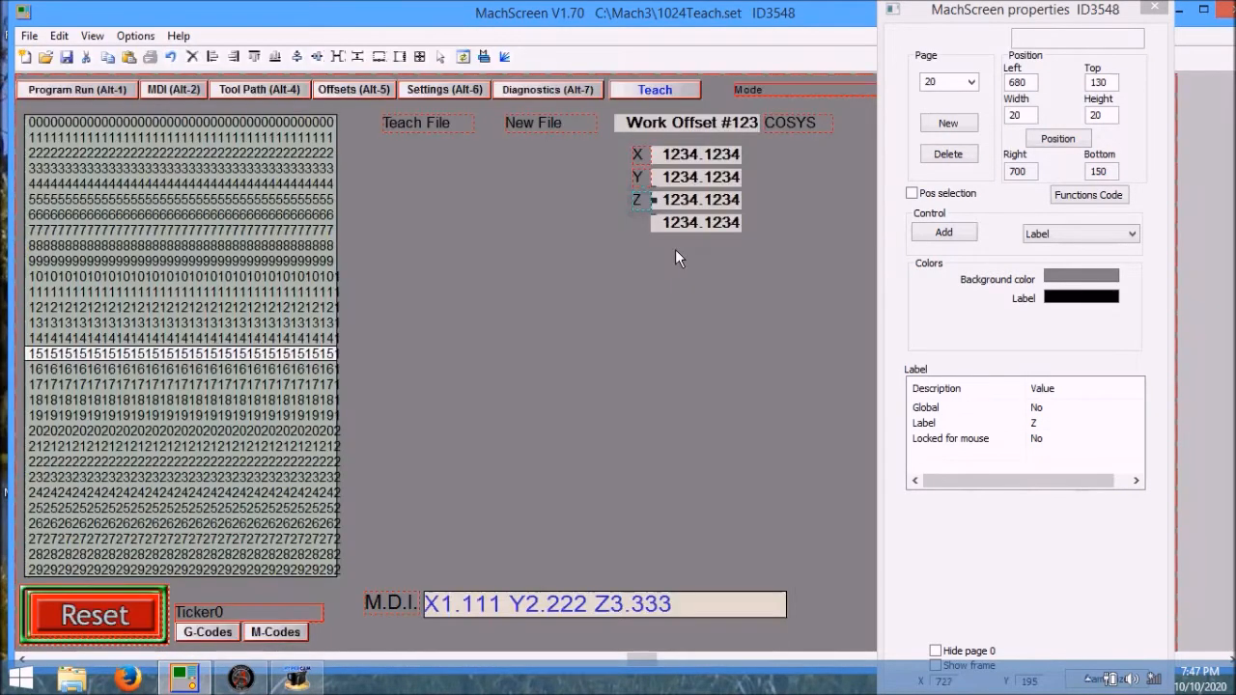
pyautogui.press('Down')
pyautogui.press('Down')
pyautogui.press('Down')
pyautogui.press('Down')
pyautogui.press('Down')
pyautogui.press('Down')
pyautogui.press('Down')
pyautogui.press('Down')
pyautogui.press('Down')
pyautogui.press('Down')
pyautogui.press('Down')
pyautogui.press('Down')
pyautogui.press('Down')
pyautogui.press('Down')
pyautogui.press('Down')
pyautogui.press('Down')
pyautogui.press('Down')
pyautogui.press('Down')
pyautogui.press('Down')
pyautogui.press('Down')
pyautogui.press('Down')
pyautogui.press('Down')
pyautogui.press('Down')
pyautogui.press('Down')
pyautogui.press('Down')
pyautogui.press('Down')
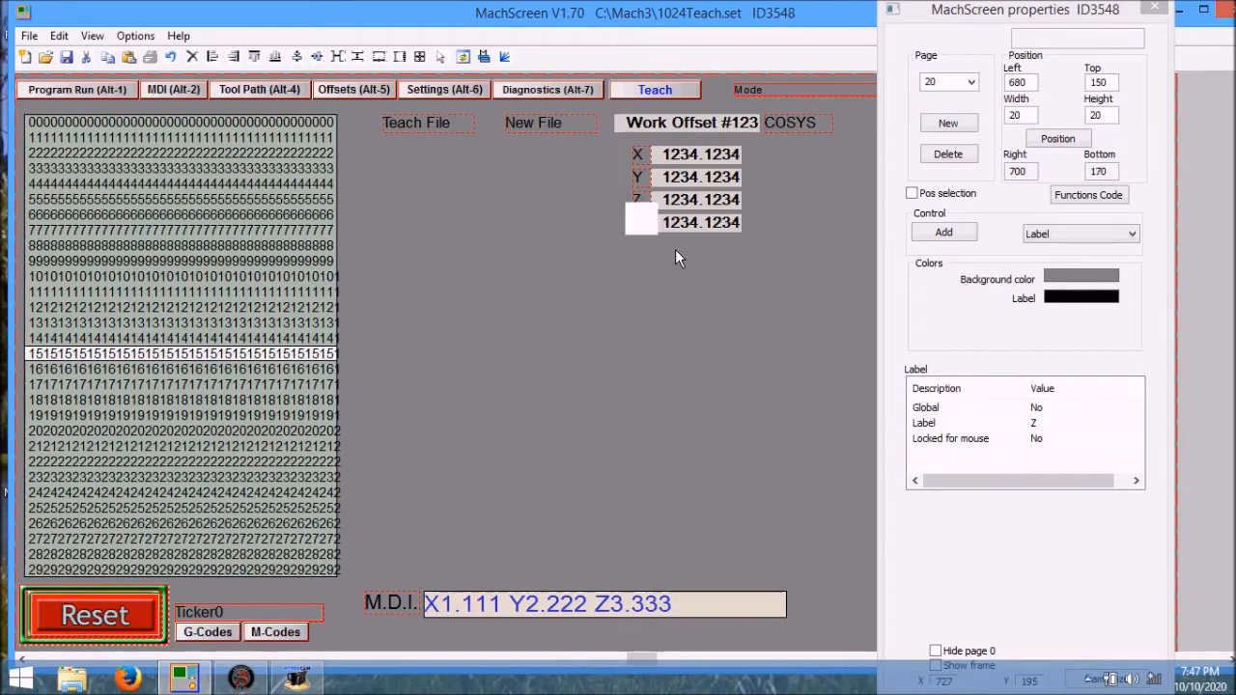
pyautogui.press('Up')
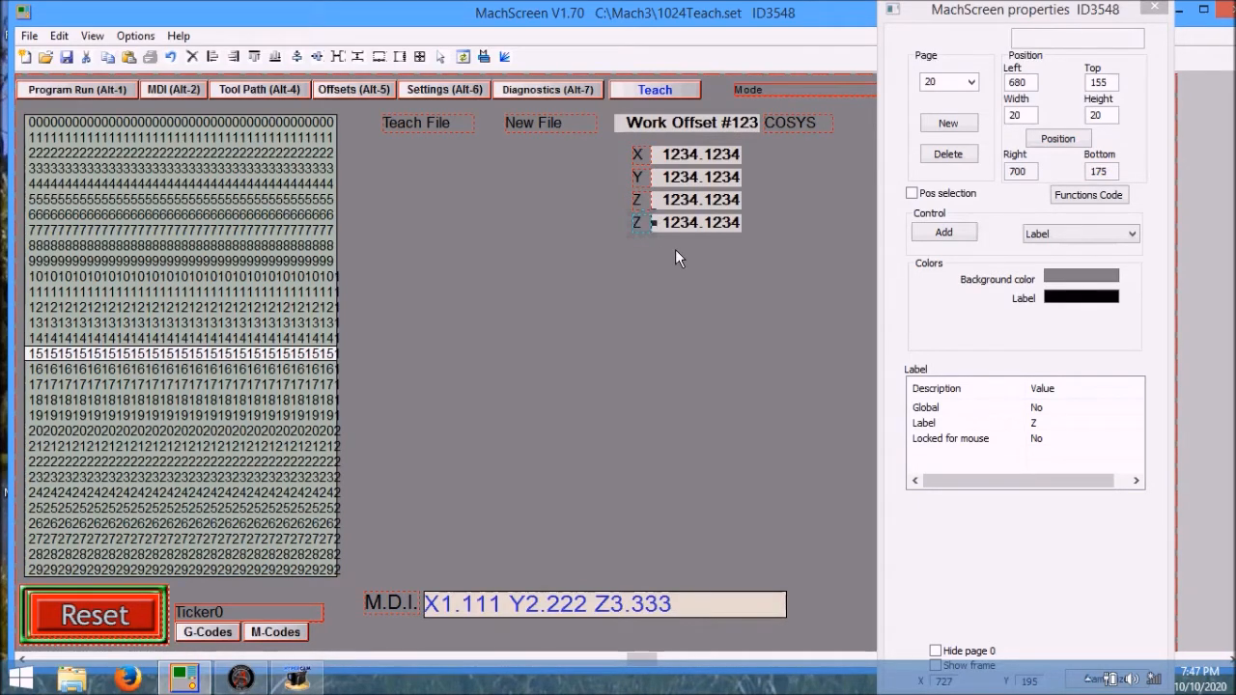
# Change the text of the label beside the fourth DRO to A
pyautogui.click(1039, 422)
pyautogui.click(1057, 422)
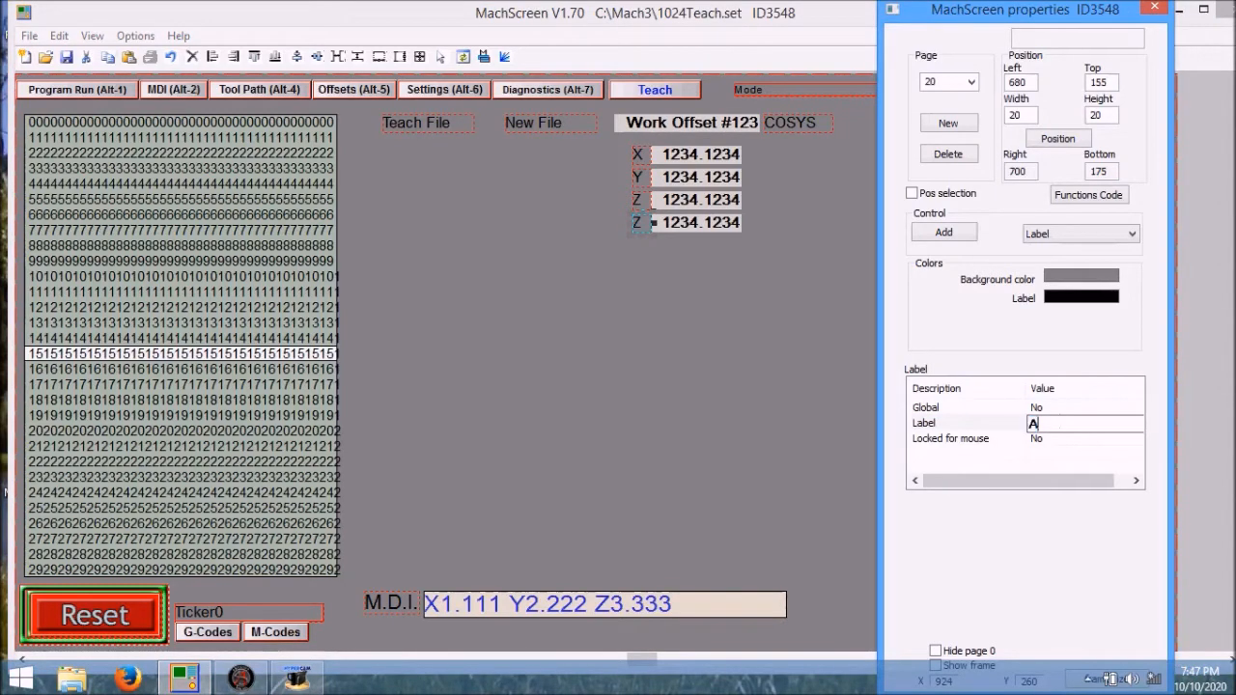
pyautogui.press('Return')
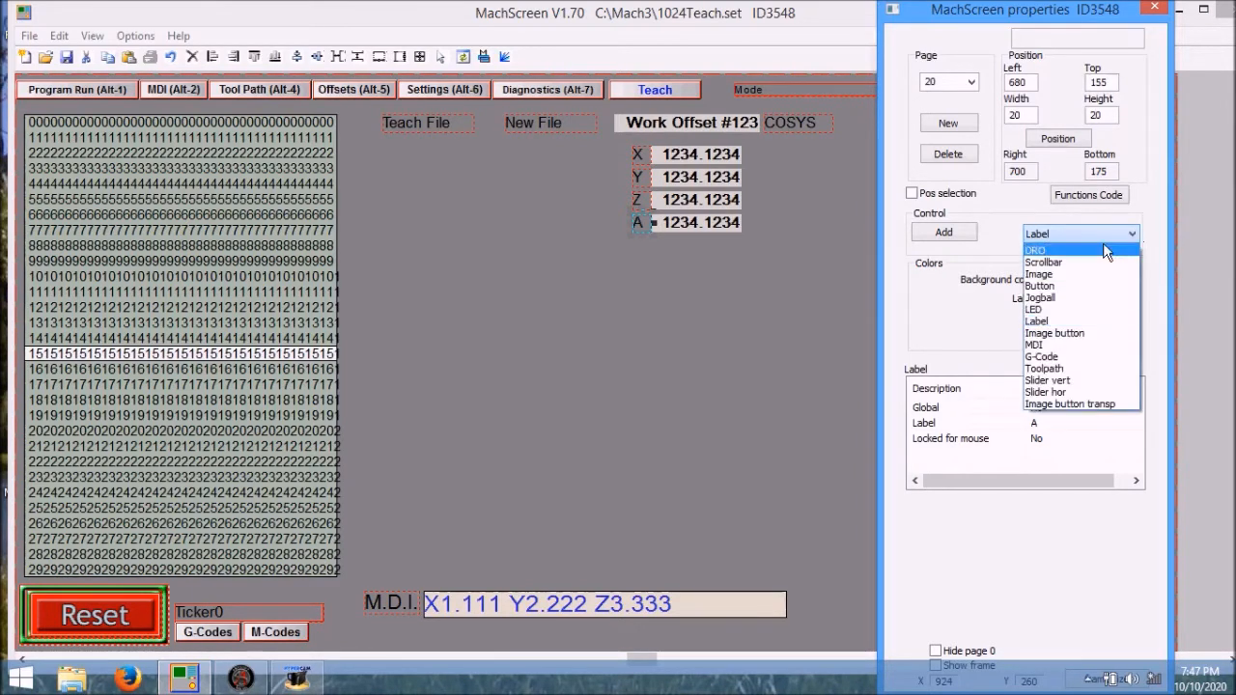
# Add a DRO control below the axis DRO column, at about left 731, top 264
pyautogui.click(1100, 250)
pyautogui.click(960, 238)
pyautogui.click(679, 303)
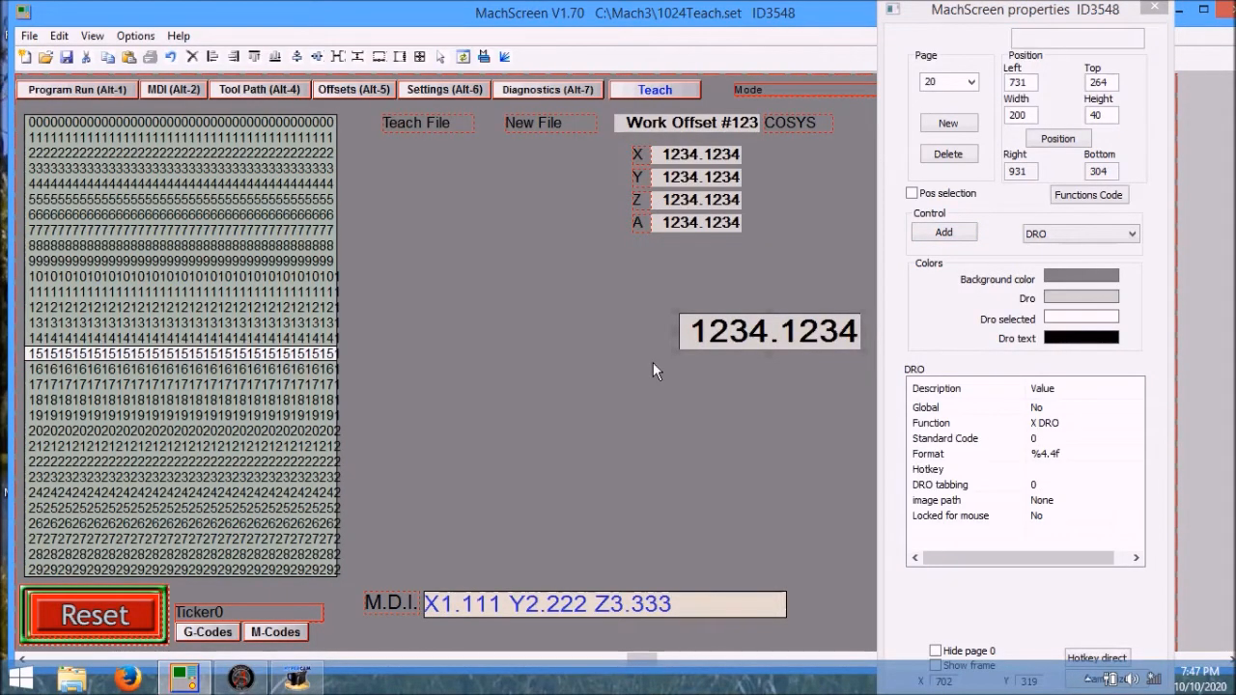
# Position the new DRO at left 700, top 240 and size it to width 100, height 20
pyautogui.doubleClick(1029, 82)
pyautogui.write('700')
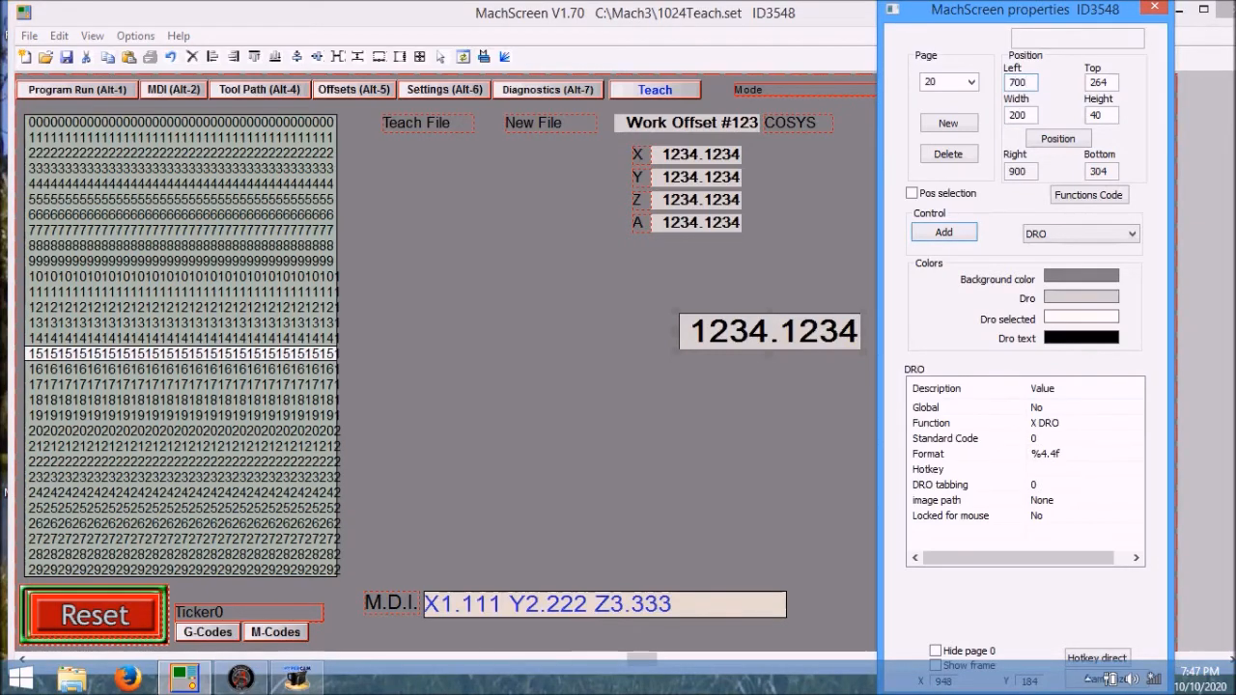
pyautogui.doubleClick(1114, 84)
pyautogui.write('24')
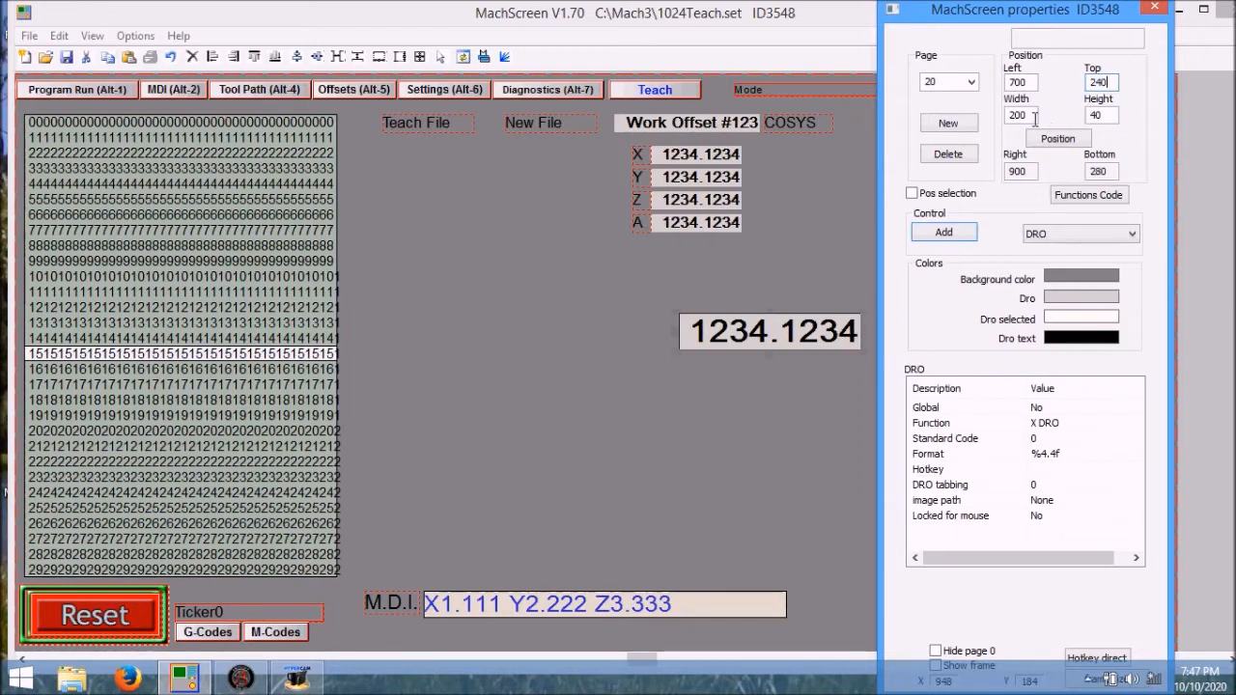
pyautogui.write('100')
pyautogui.doubleClick(1112, 116)
pyautogui.write('20')
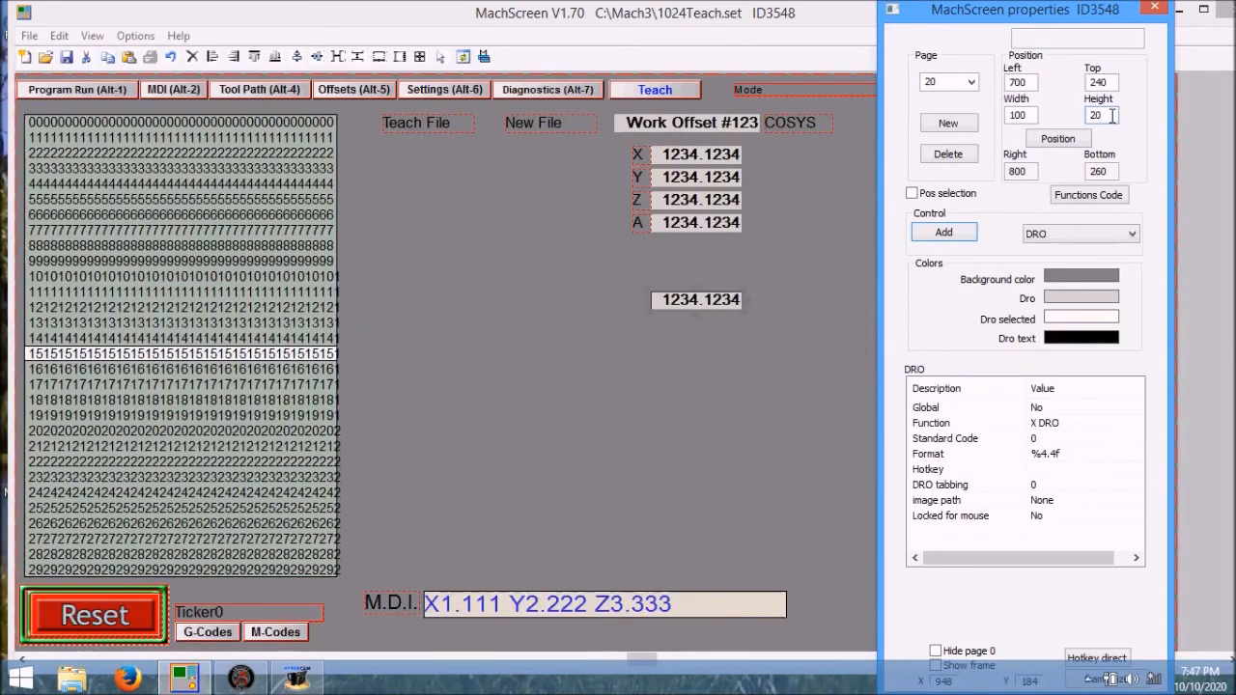
# Assign code 2000 (user defined) to the new DRO below the axis column
pyautogui.click(1076, 440)
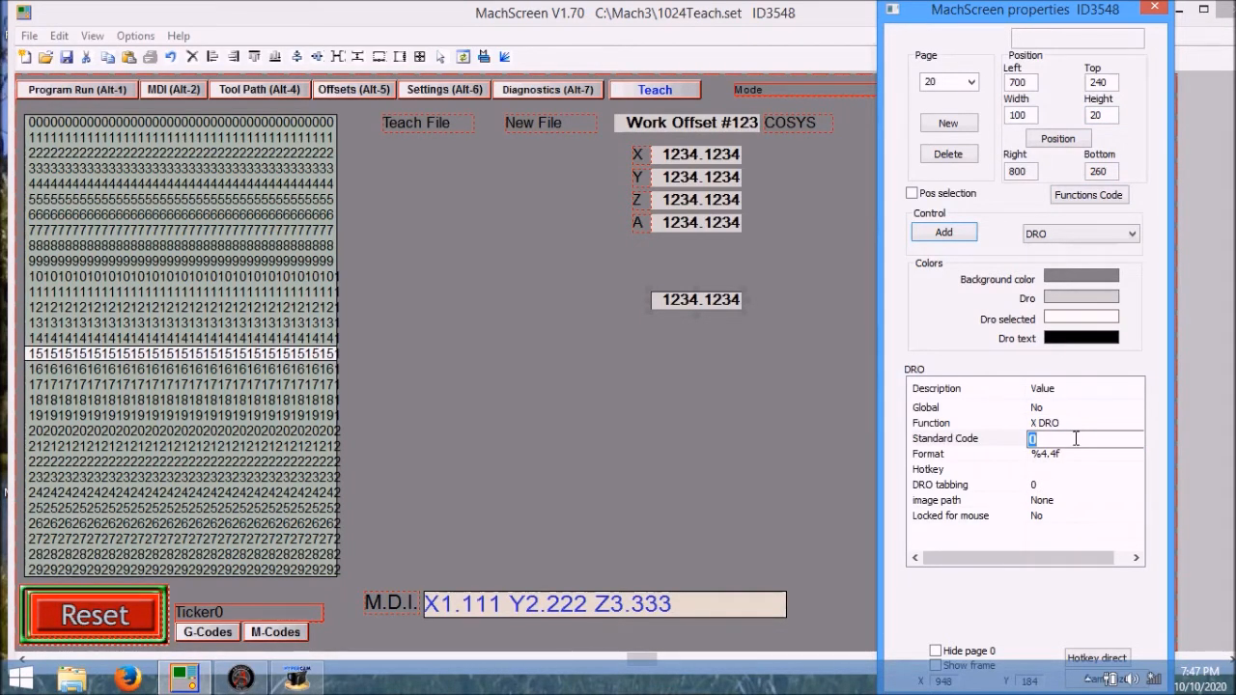
pyautogui.write('20')
pyautogui.press('Return')
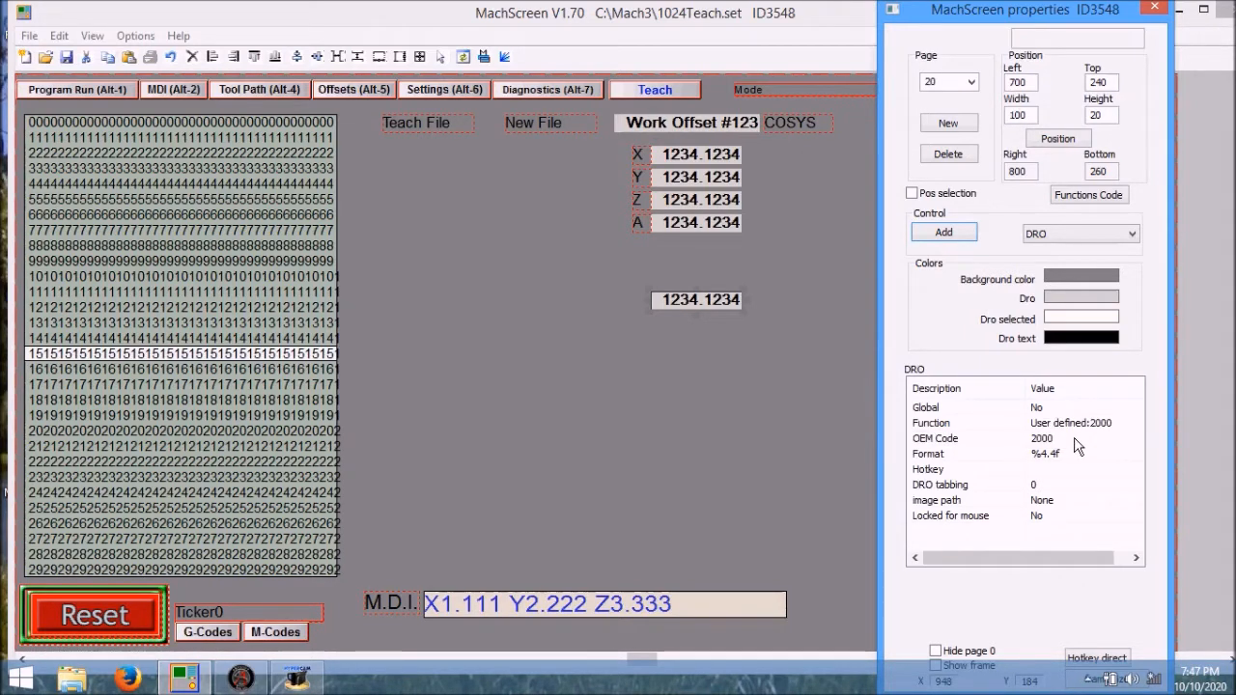
# Set the number format of DRO 2000 to 0 leading digits and 2 trailing digits
pyautogui.click(1074, 454)
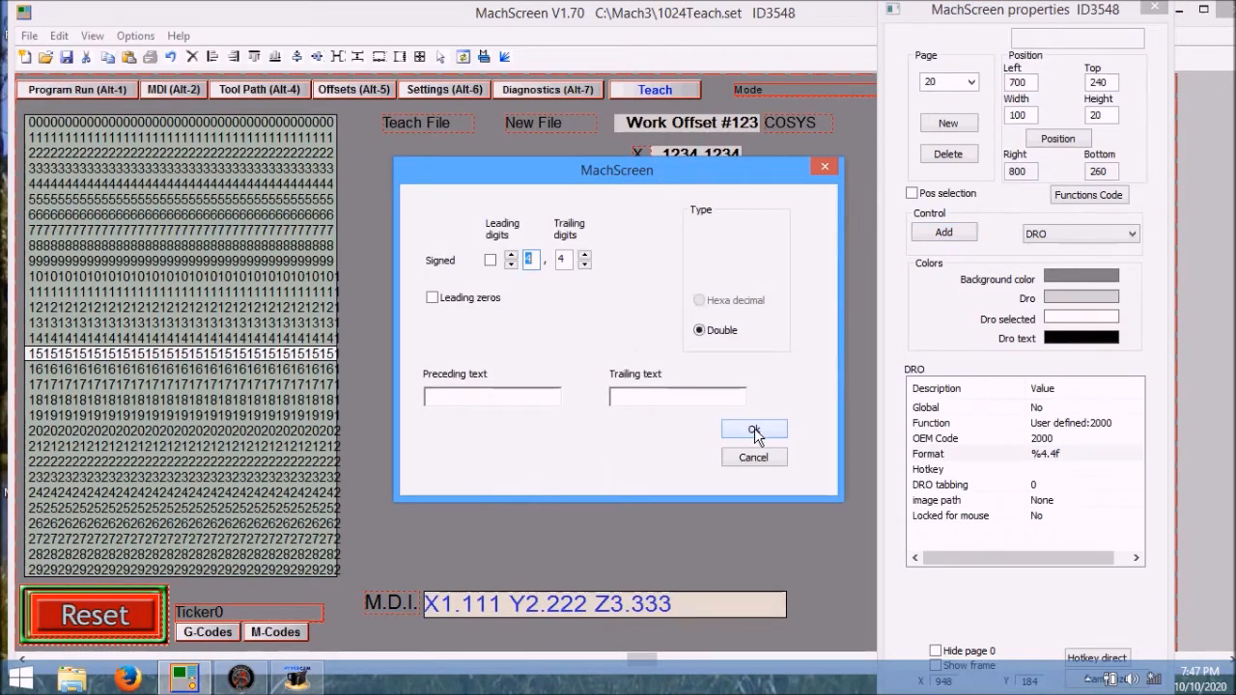
pyautogui.click(511, 266)
pyautogui.click(511, 266)
pyautogui.click(511, 266)
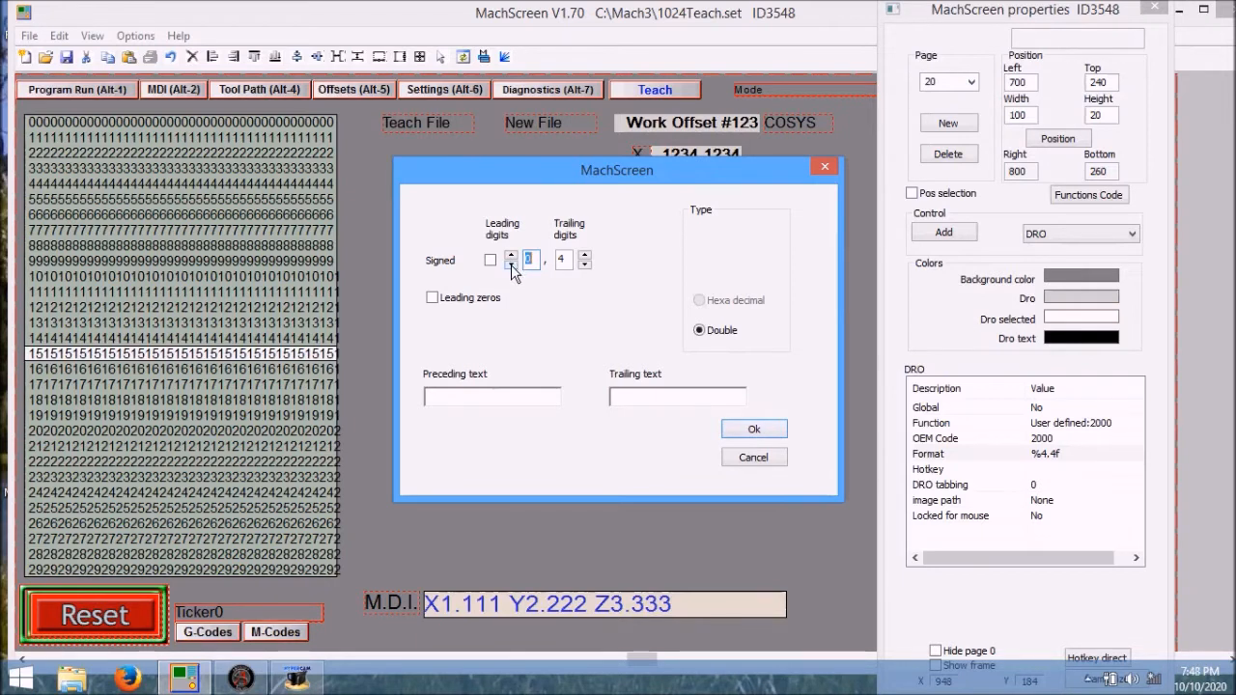
pyautogui.click(584, 265)
pyautogui.click(584, 265)
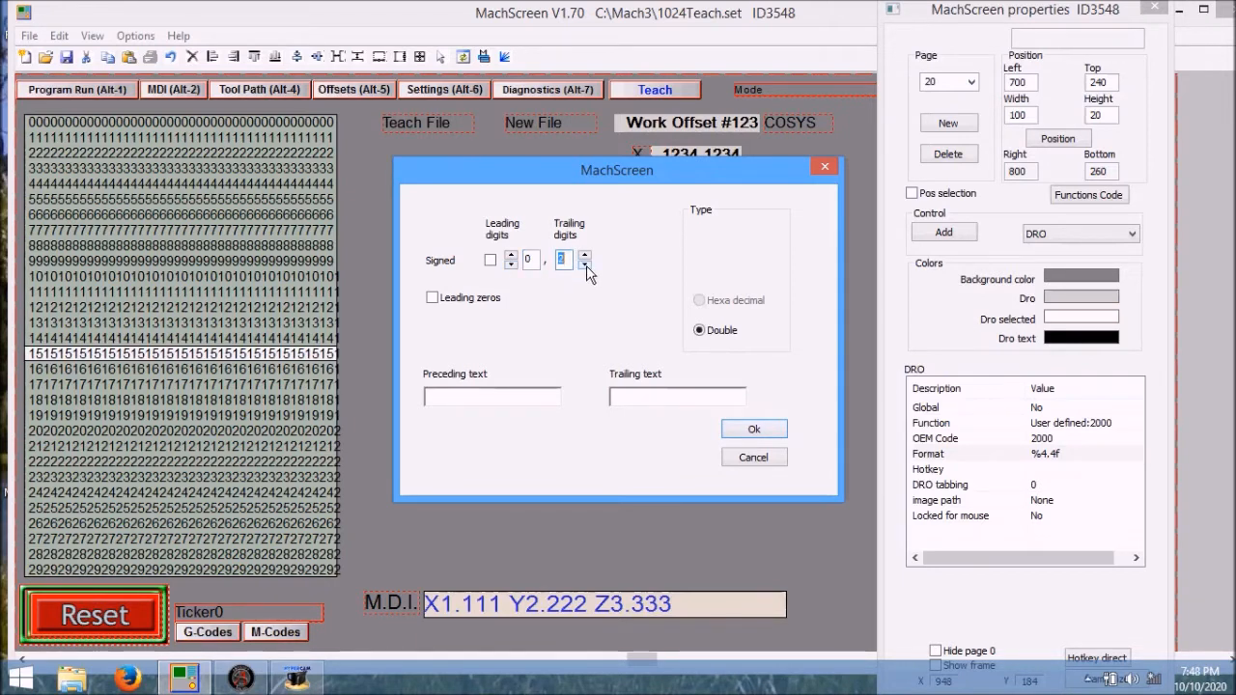
pyautogui.click(734, 430)
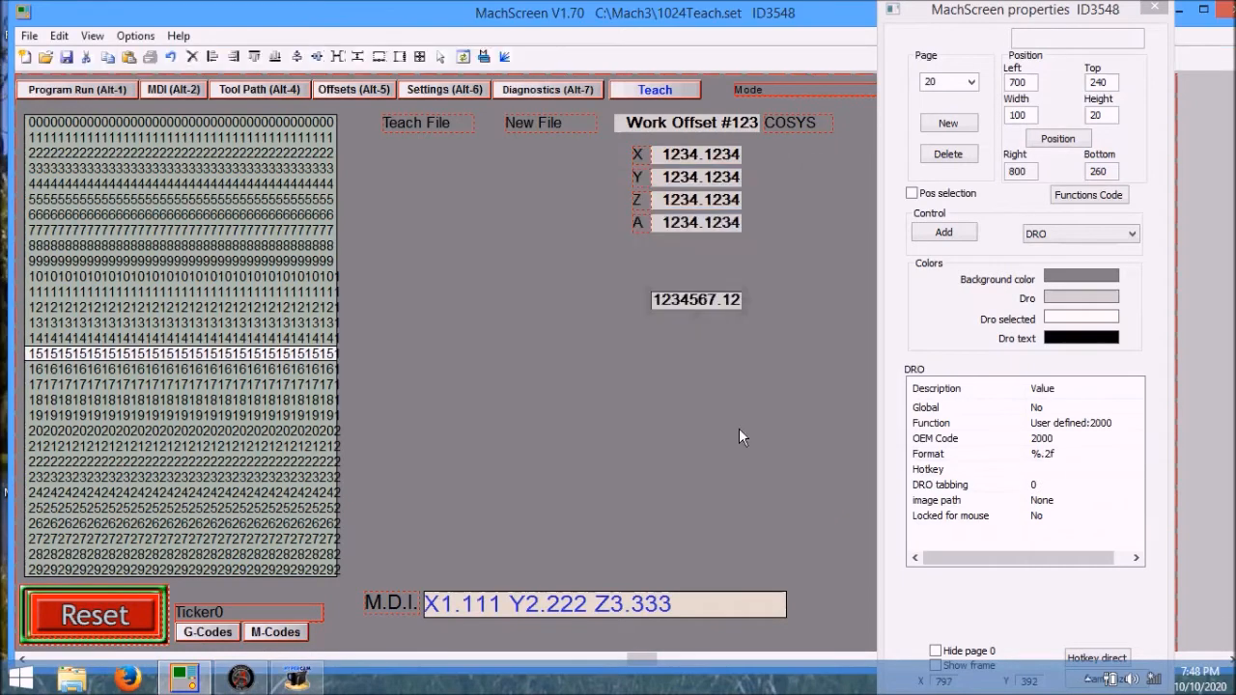
# Duplicate DRO 2000 and move the copy below it, at left 700, top 270
pyautogui.rightClick(695, 298)
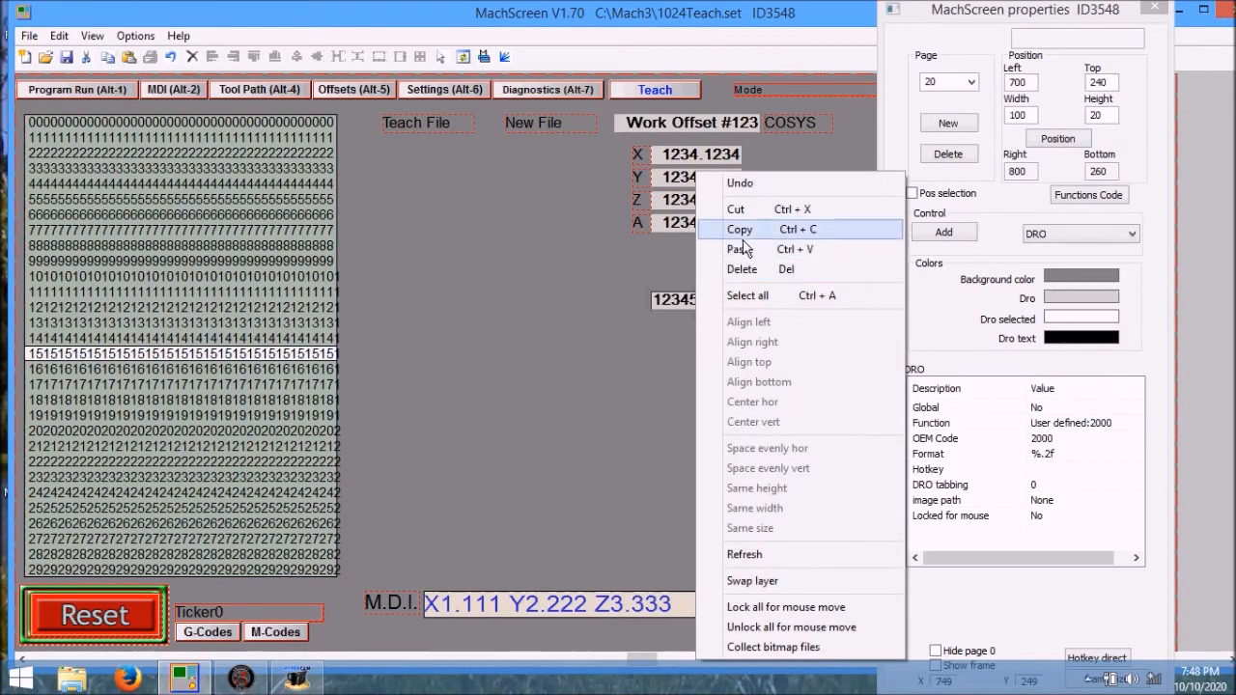
pyautogui.click(761, 251)
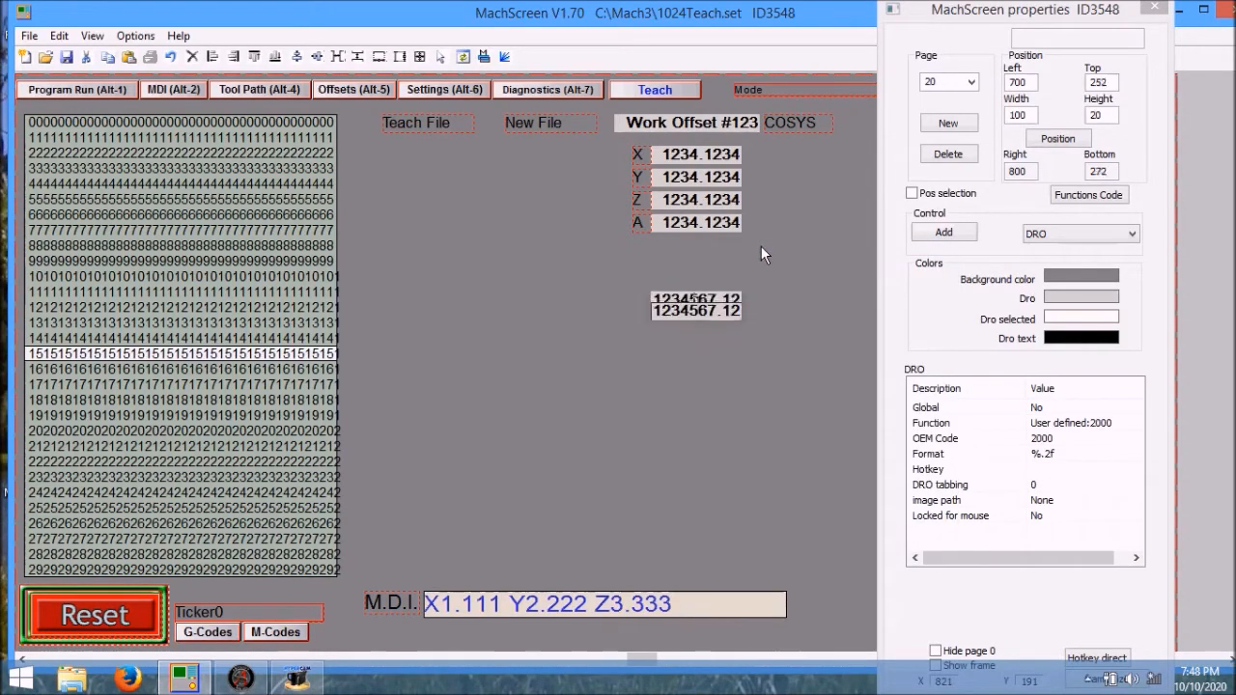
pyautogui.press('Down')
pyautogui.press('Down')
pyautogui.press('Down')
pyautogui.press('Down')
pyautogui.press('Down')
pyautogui.press('Down')
pyautogui.press('Down')
pyautogui.press('Down')
pyautogui.press('Down')
pyautogui.press('Down')
pyautogui.press('Down')
pyautogui.press('Down')
pyautogui.press('Down')
pyautogui.press('Down')
pyautogui.press('Down')
pyautogui.press('Down')
pyautogui.press('Down')
pyautogui.press('Down')
pyautogui.press('Down')
pyautogui.press('Up')
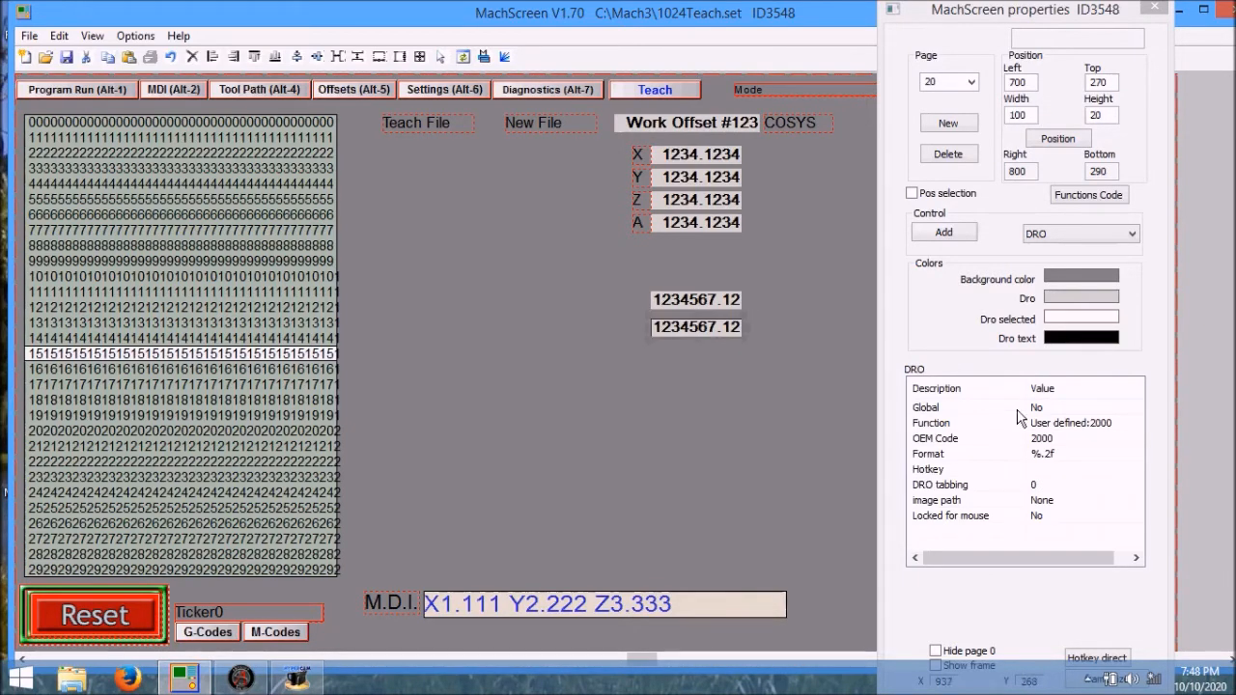
# Set the OEM code of the copied DRO to 2001
pyautogui.click(1070, 440)
pyautogui.write('2001')
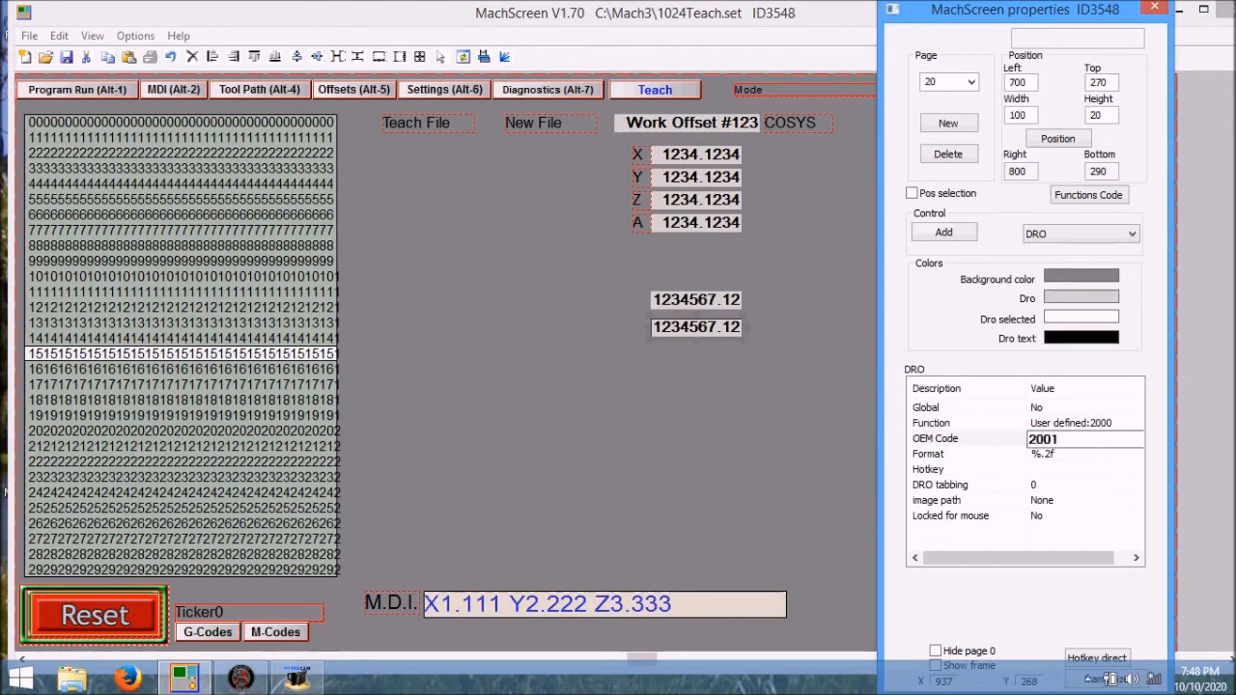
pyautogui.press('Return')
# Set the number format of DRO 2001 to 3 leading digits and 0 trailing digits
pyautogui.click(1070, 454)
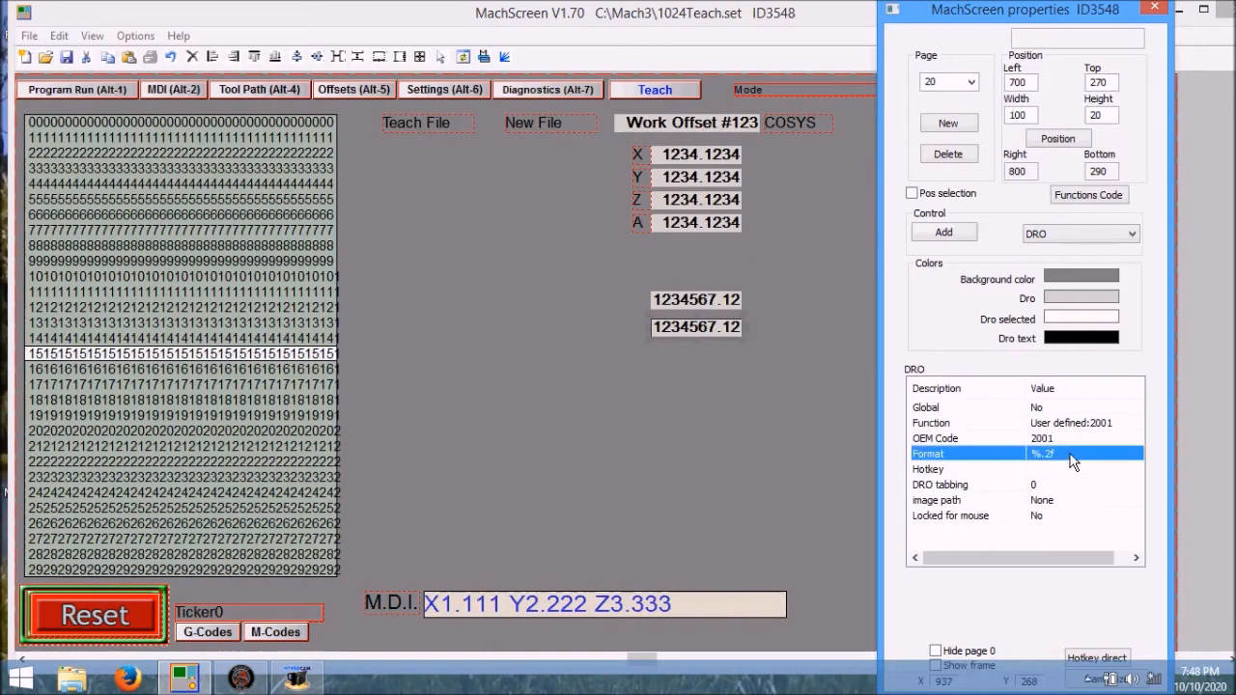
pyautogui.click(1070, 454)
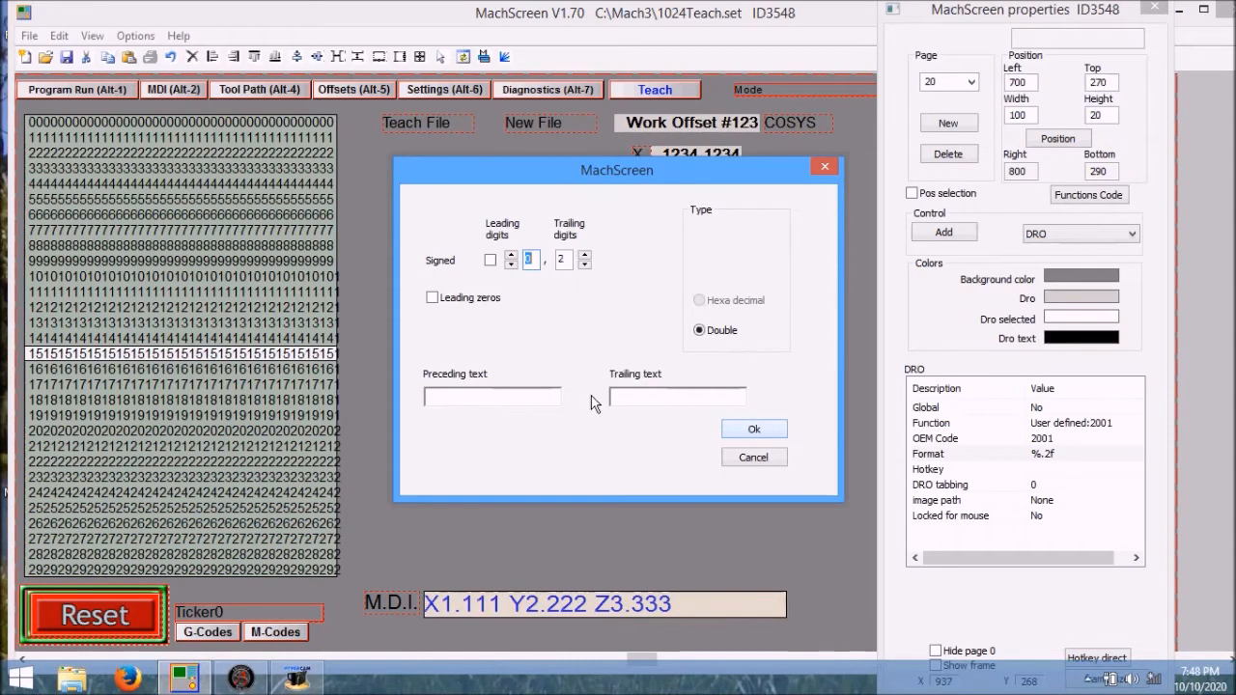
pyautogui.click(511, 257)
pyautogui.click(511, 257)
pyautogui.click(741, 428)
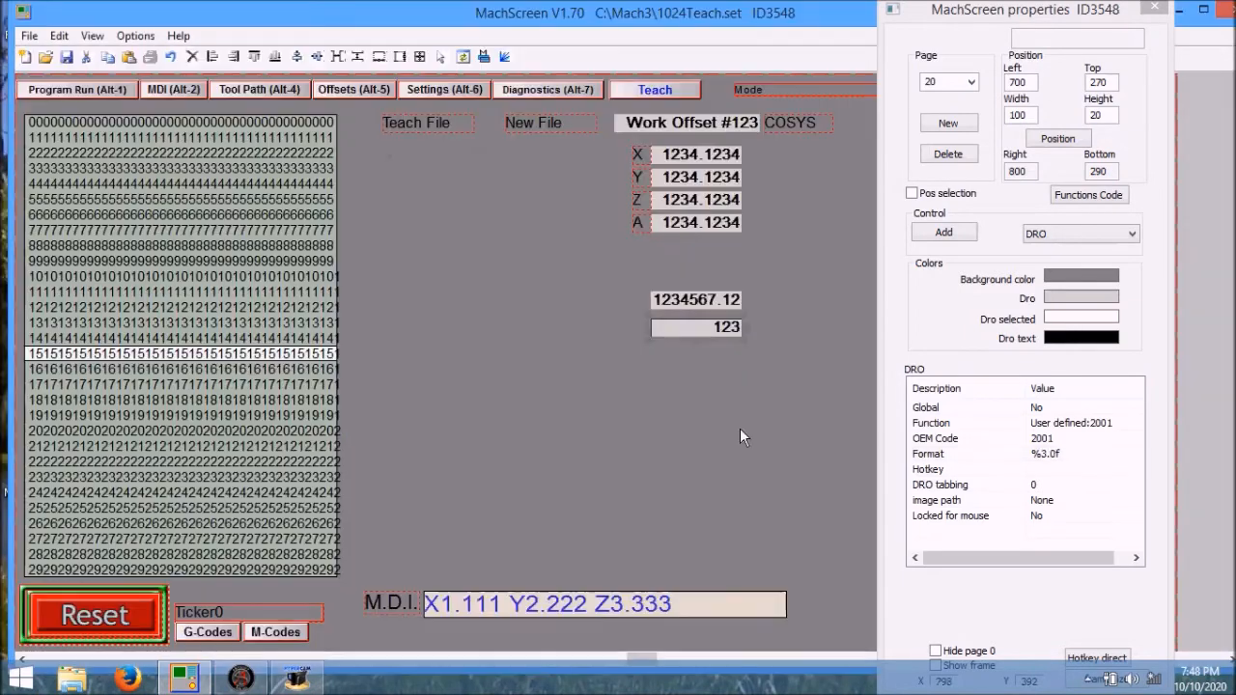
# Duplicate DRO 2001 and move the copy straight below it, at left 700, top 300
pyautogui.rightClick(688, 327)
pyautogui.click(734, 230)
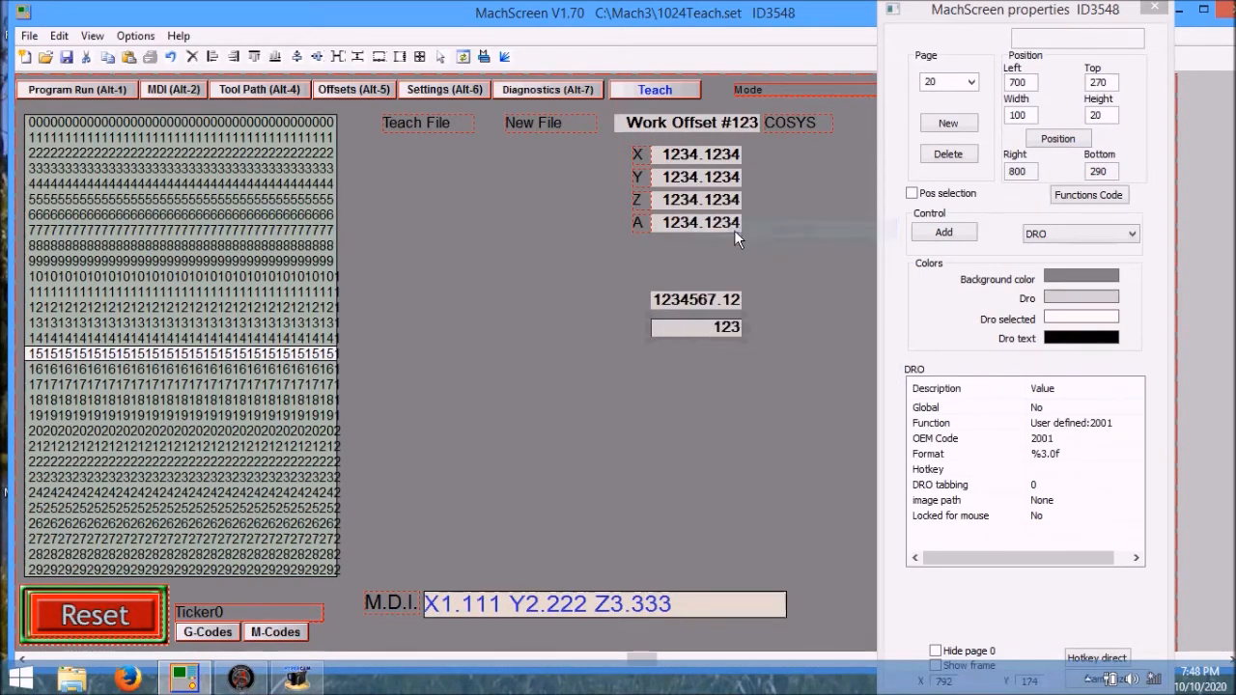
pyautogui.rightClick(734, 229)
pyautogui.click(755, 250)
pyautogui.press('Down')
pyautogui.press('Down')
pyautogui.press('Down')
pyautogui.press('Down')
pyautogui.press('Down')
pyautogui.press('Down')
pyautogui.press('Down')
pyautogui.press('Down')
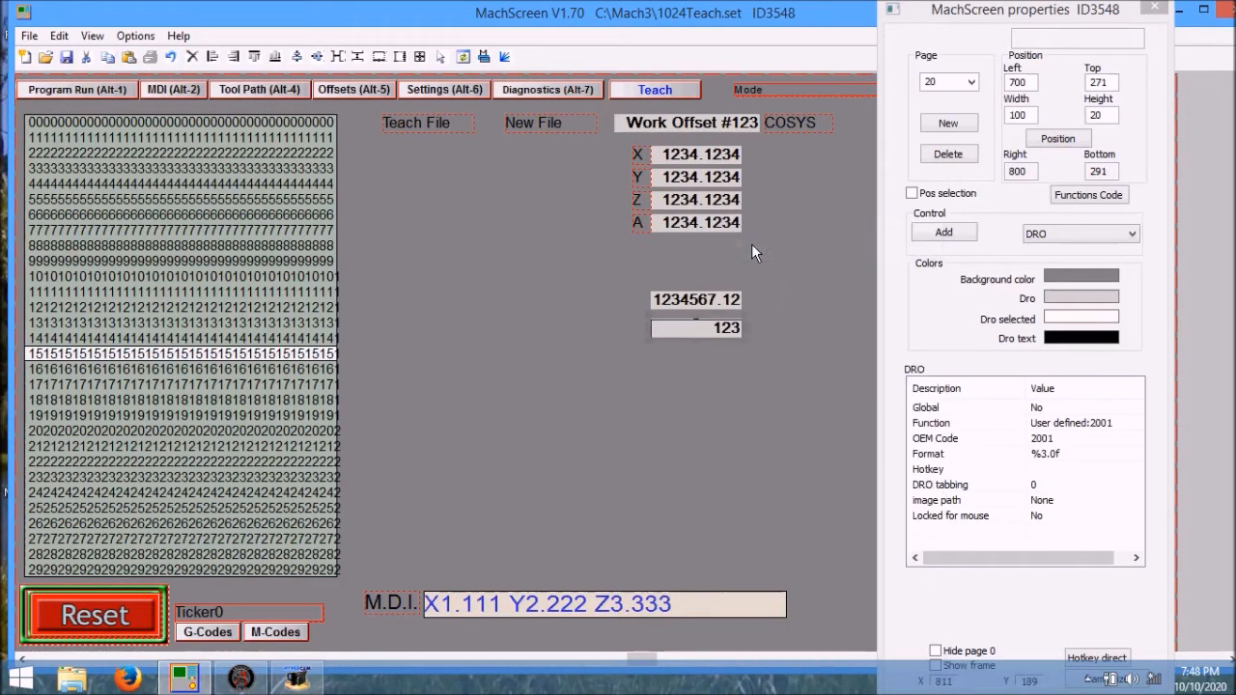
pyautogui.press('Down')
pyautogui.press('Down')
pyautogui.press('Down')
pyautogui.press('Down')
pyautogui.press('Down')
pyautogui.press('Down')
pyautogui.press('Down')
pyautogui.press('Down')
pyautogui.press('Down')
pyautogui.press('Down')
pyautogui.press('Down')
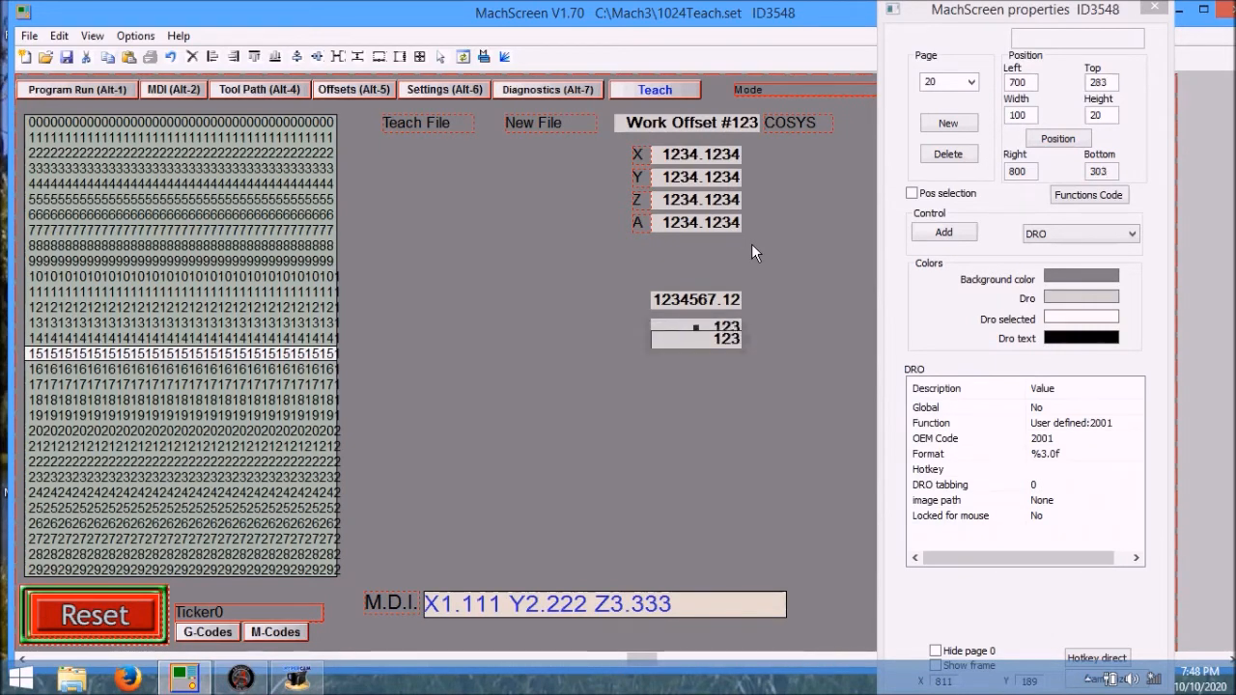
pyautogui.press('Down')
pyautogui.press('Down')
pyautogui.press('Down')
pyautogui.press('Down')
pyautogui.press('Down')
pyautogui.press('Down')
pyautogui.press('Down')
pyautogui.press('Down')
pyautogui.press('Down')
pyautogui.press('Down')
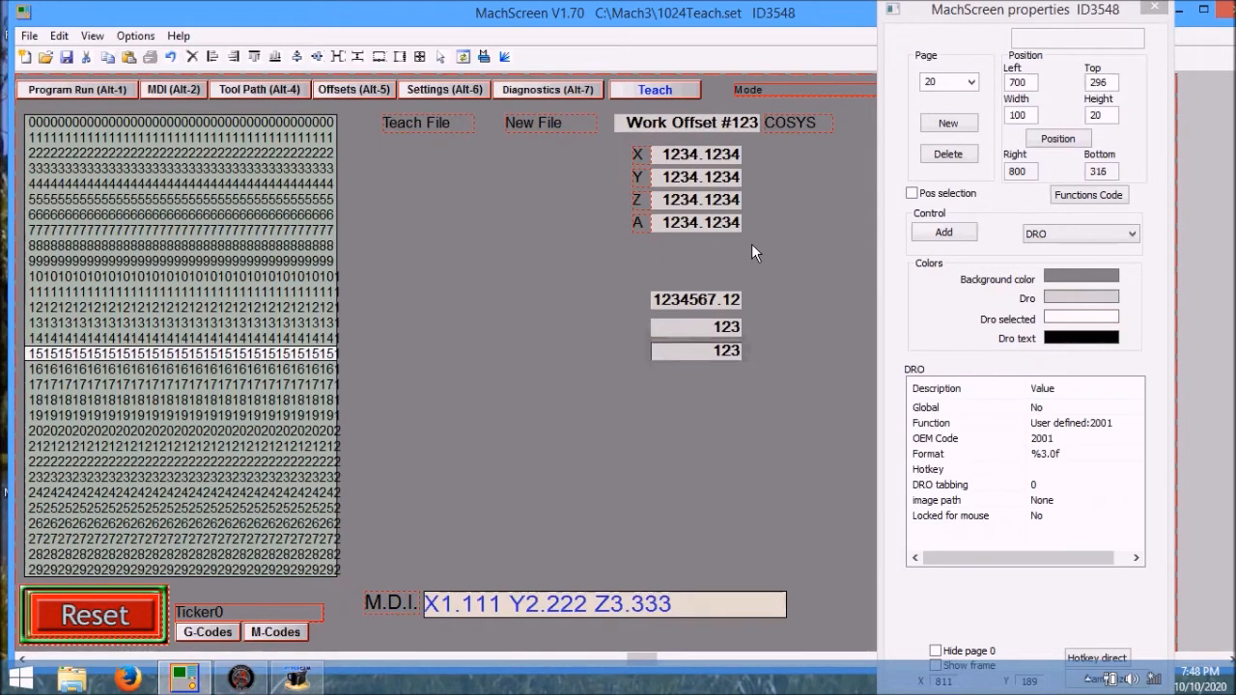
pyautogui.press('Down')
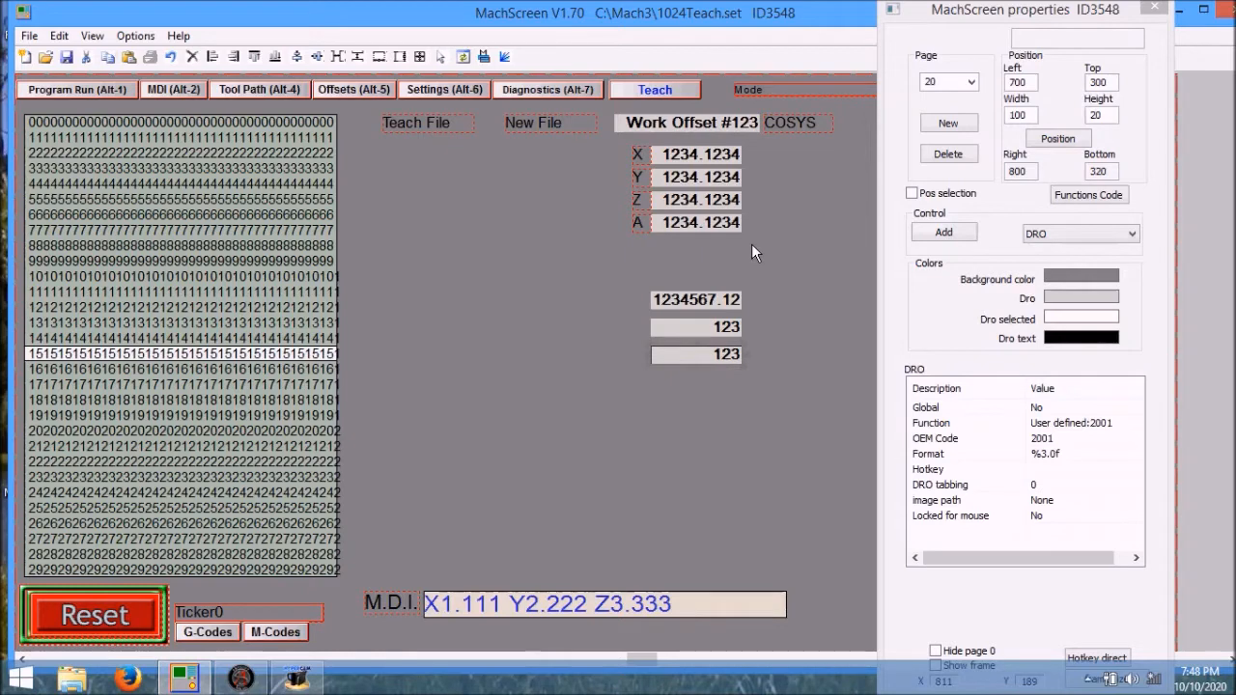
# Set the OEM code of the copied DRO at top 300 to 2002
pyautogui.click(1067, 440)
pyautogui.click(1069, 439)
pyautogui.write('200')
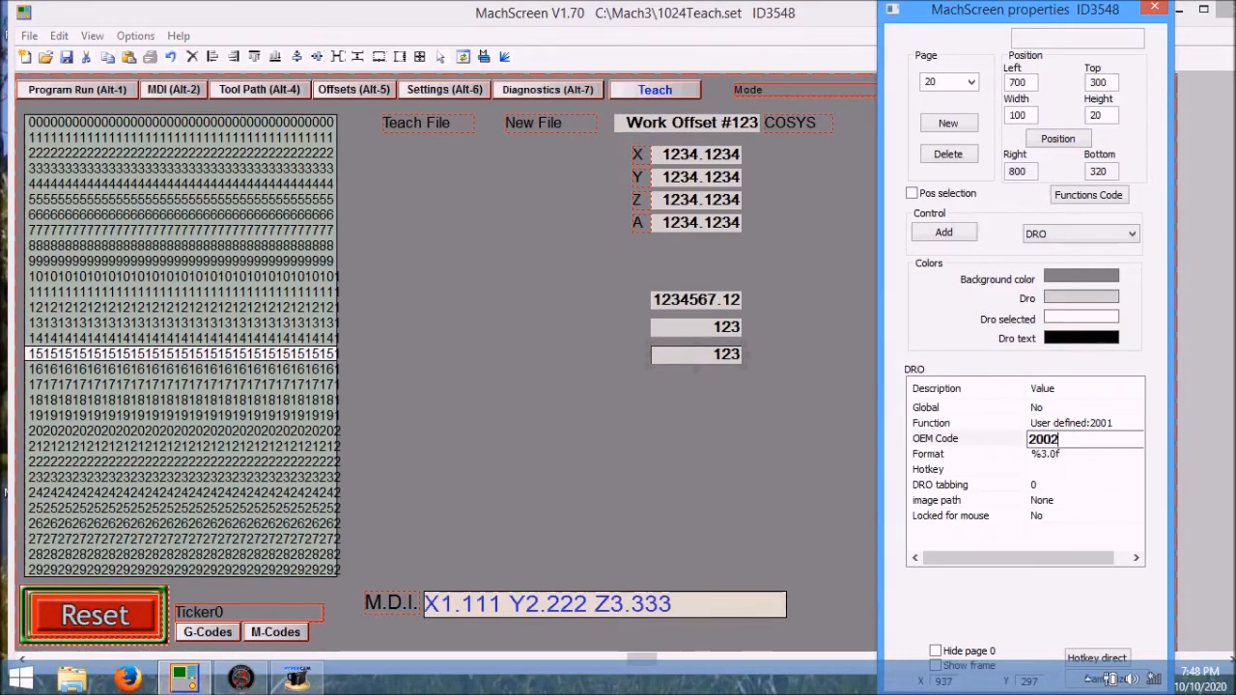
pyautogui.press('Return')
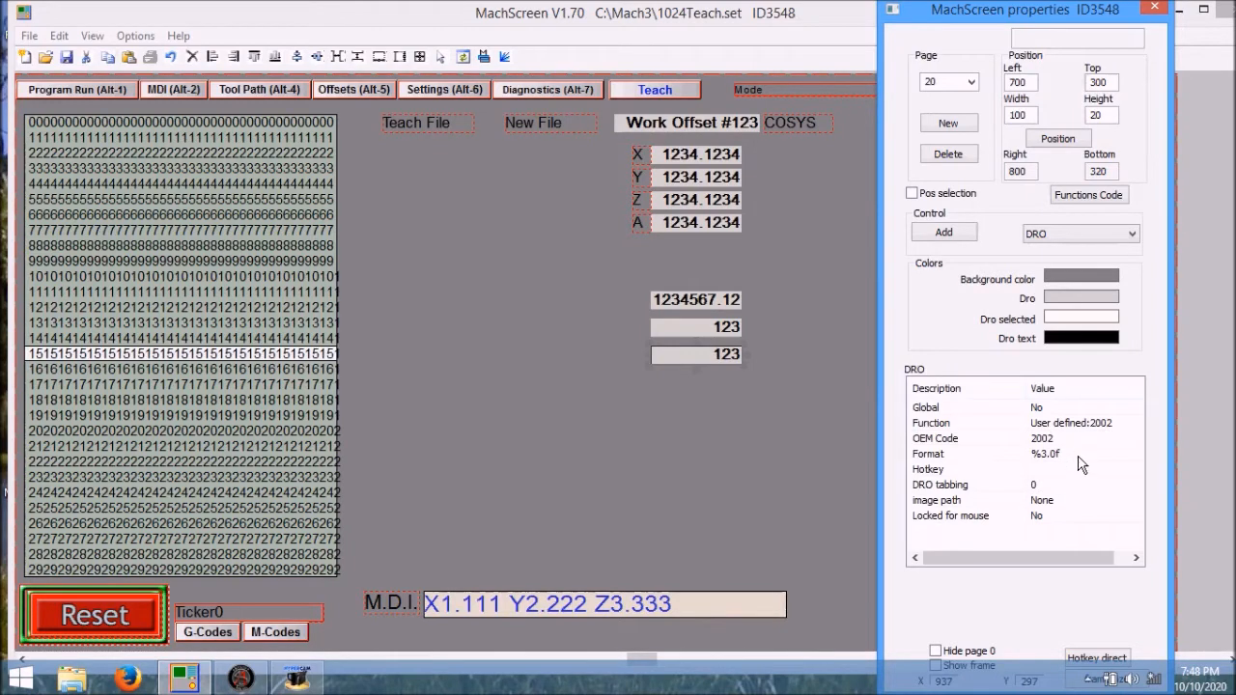
# Set the number format of DRO 2002 to 5 leading digits and 0 trailing digits
pyautogui.click(1079, 458)
pyautogui.click(755, 432)
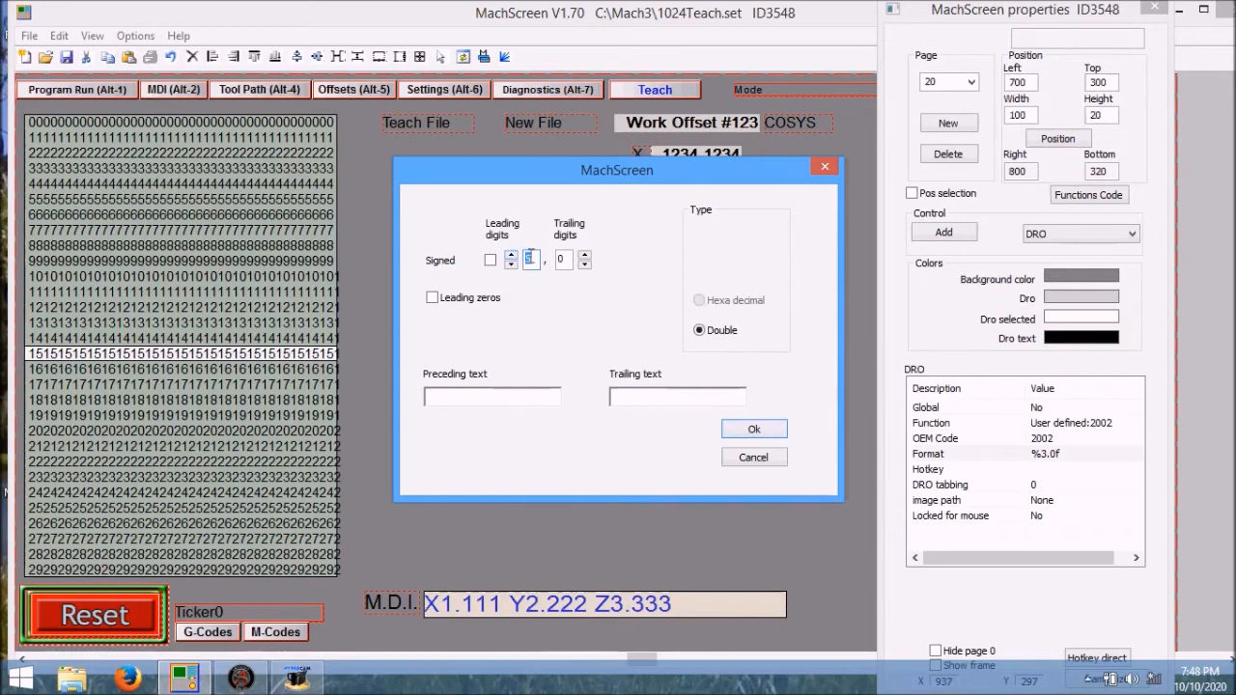
pyautogui.click(771, 432)
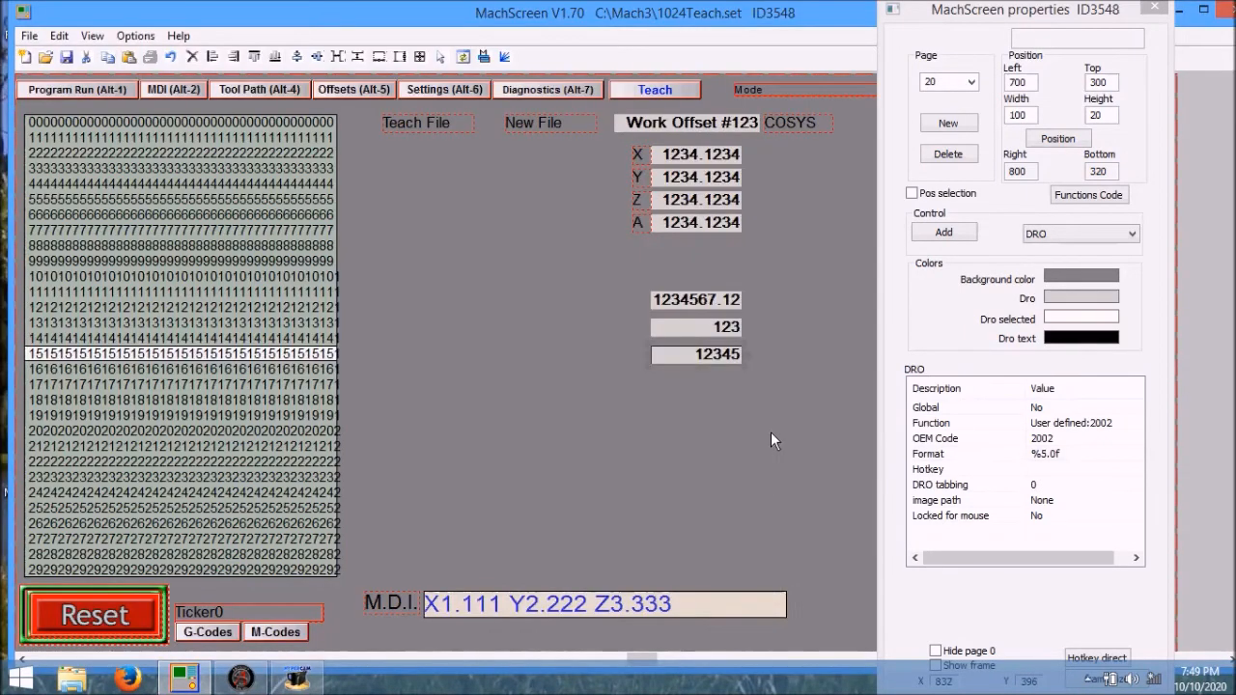
# Duplicate DRO 2002 and move the copy straight below it, at left 700, top 330
pyautogui.rightClick(718, 354)
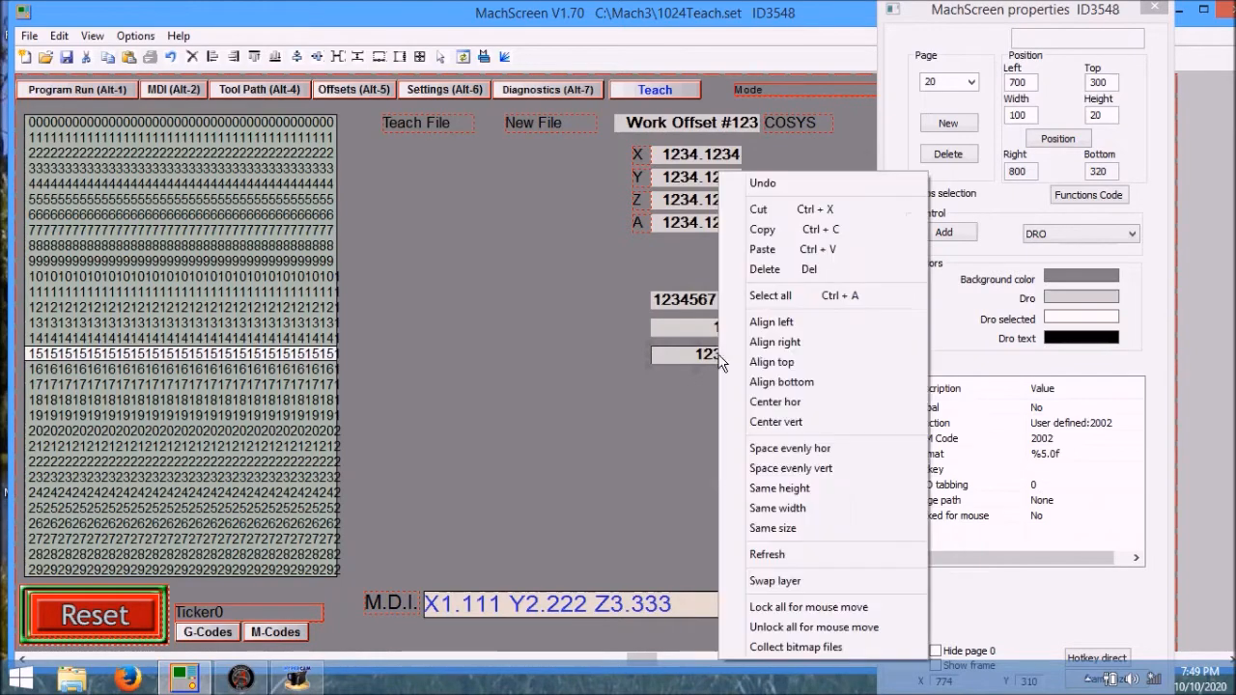
pyautogui.click(763, 230)
pyautogui.rightClick(762, 232)
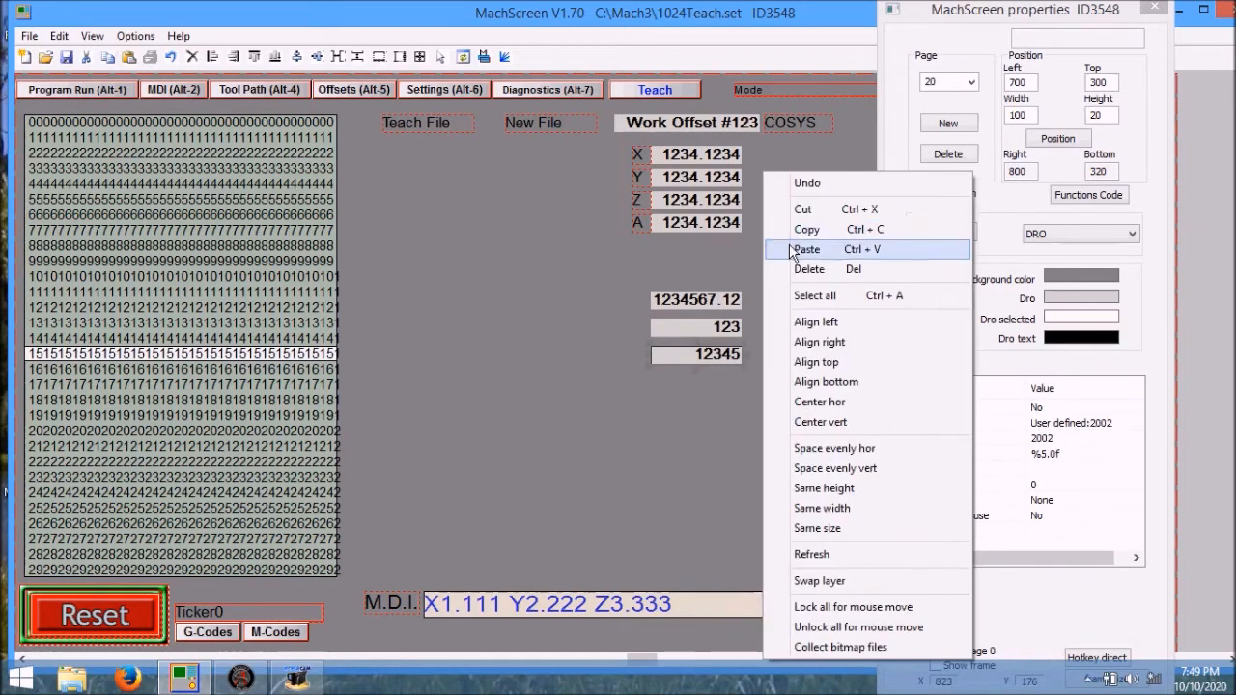
pyautogui.click(789, 243)
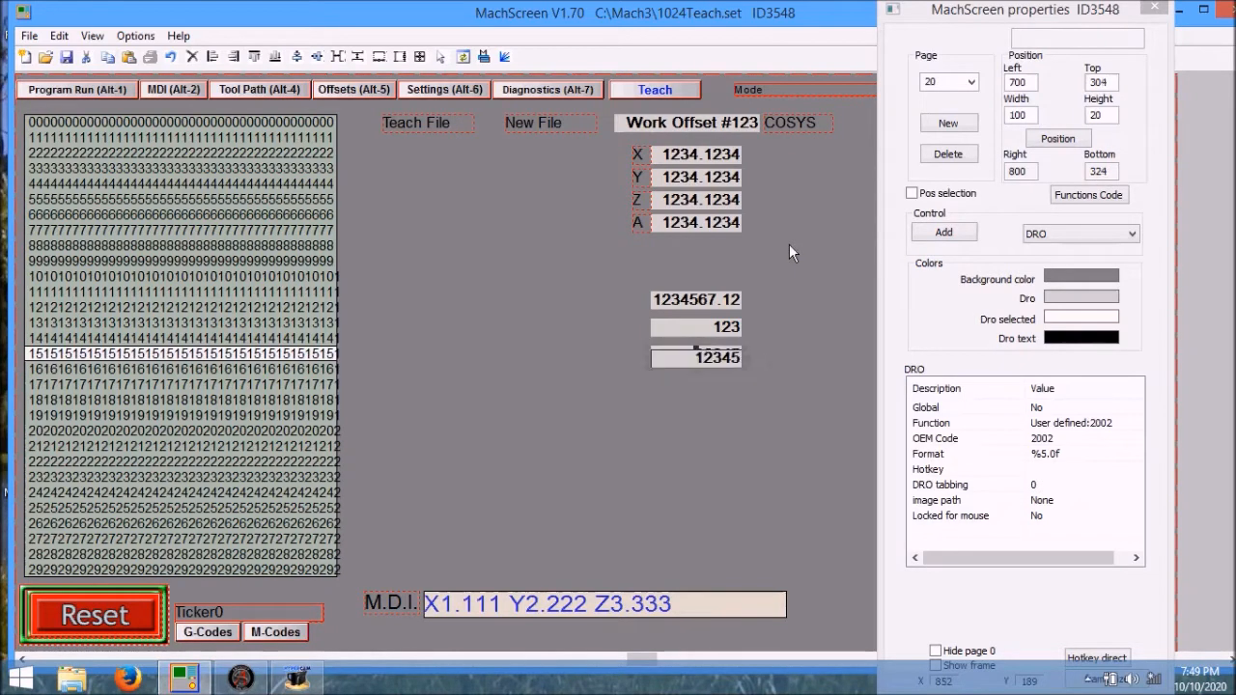
pyautogui.press('Down')
pyautogui.press('Down')
pyautogui.press('Down')
pyautogui.press('Down')
pyautogui.press('Down')
pyautogui.press('Down')
pyautogui.press('Down')
pyautogui.press('Down')
pyautogui.press('Down')
pyautogui.press('Down')
pyautogui.press('Down')
pyautogui.press('Down')
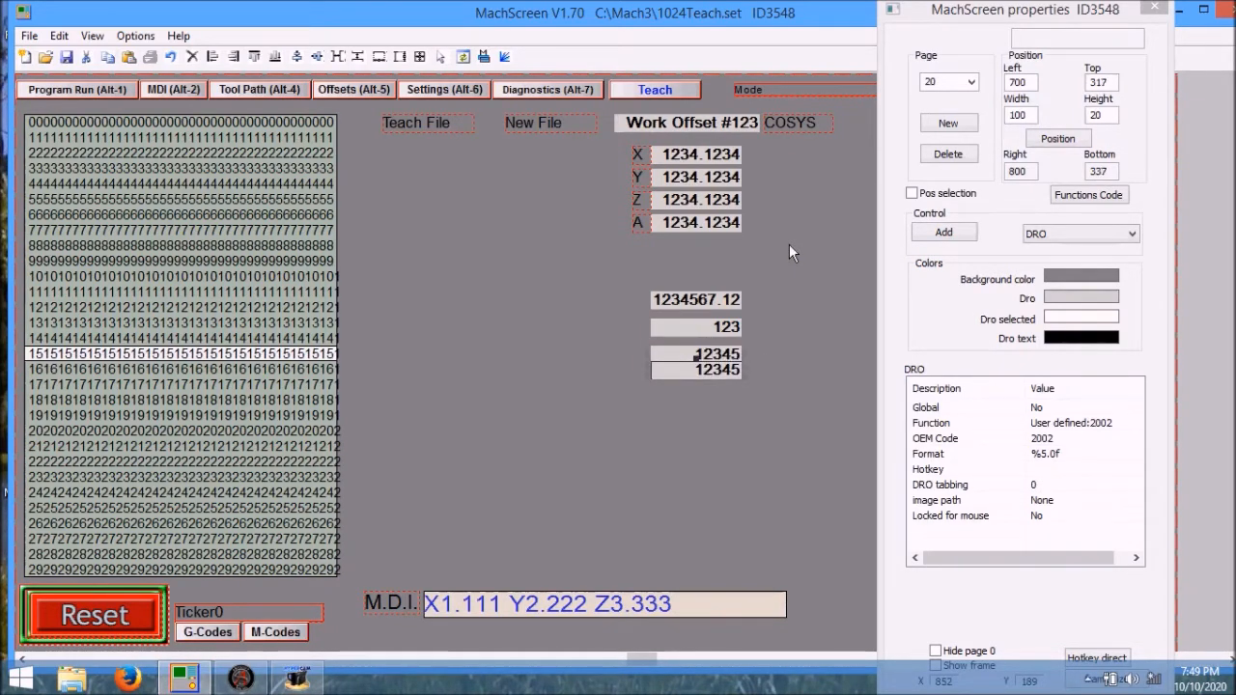
pyautogui.press('Down')
pyautogui.press('Down')
pyautogui.press('Down')
pyautogui.press('Down')
pyautogui.press('Down')
pyautogui.press('Down')
pyautogui.press('Down')
pyautogui.press('Down')
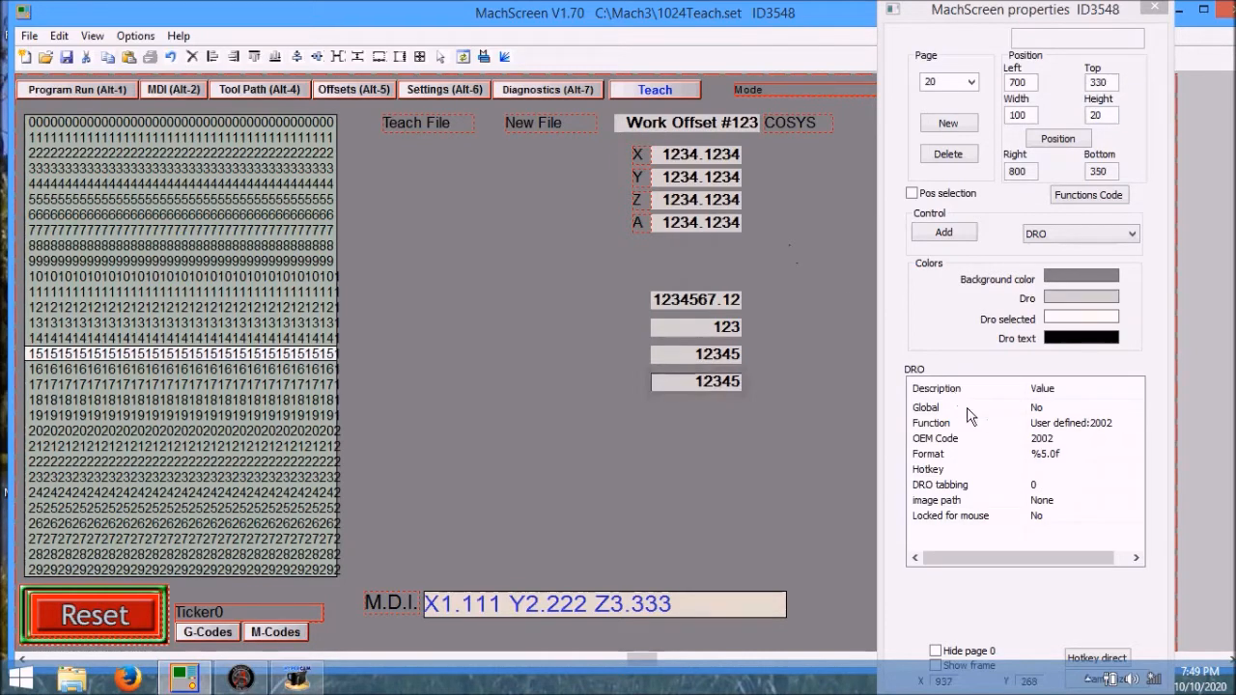
# Set the OEM code of the copied DRO at top 330 to 2003
pyautogui.click(1062, 441)
pyautogui.click(1067, 441)
pyautogui.write('2003')
pyautogui.press('Return')
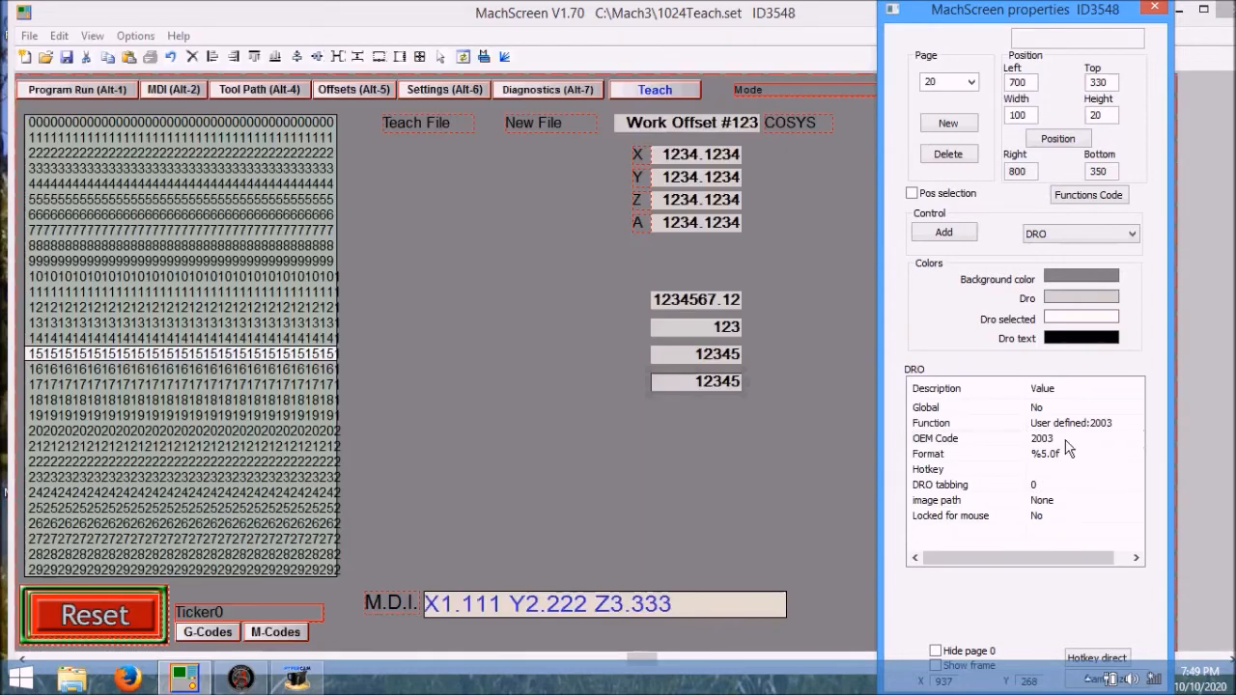
# Set the number format of DRO 2003 to 2 leading digits and 0 trailing digits
pyautogui.click(1067, 453)
pyautogui.click(1067, 454)
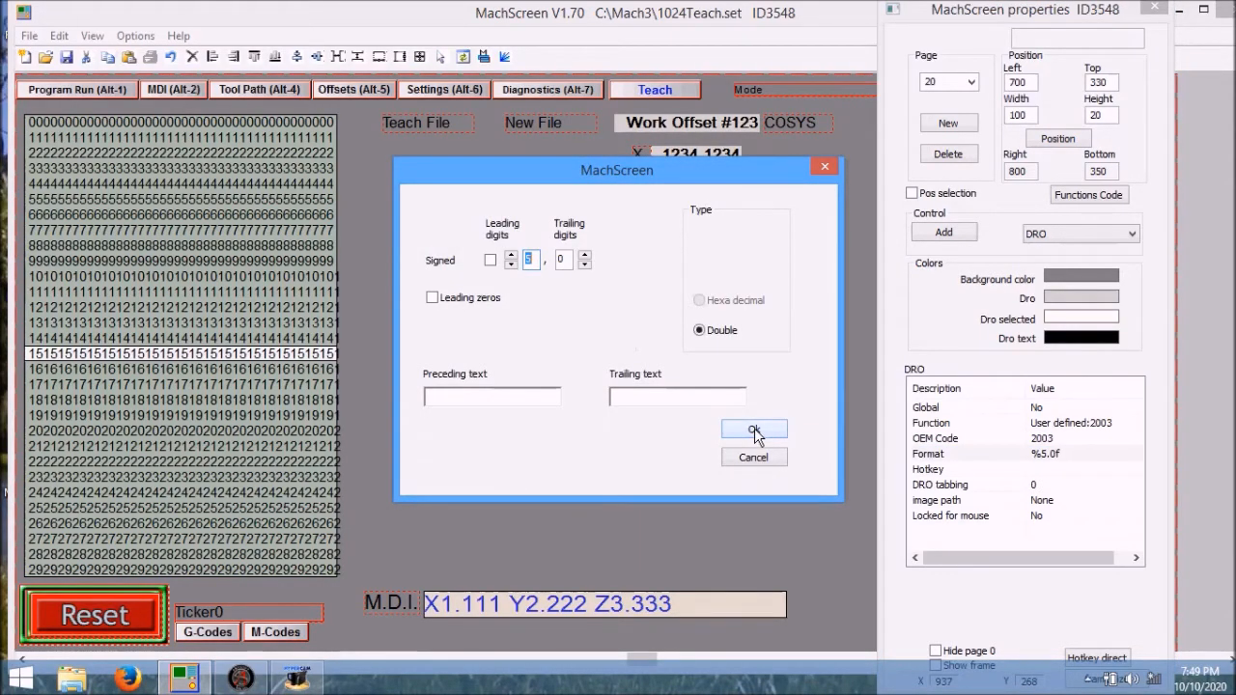
pyautogui.click(512, 266)
pyautogui.click(512, 265)
pyautogui.click(512, 266)
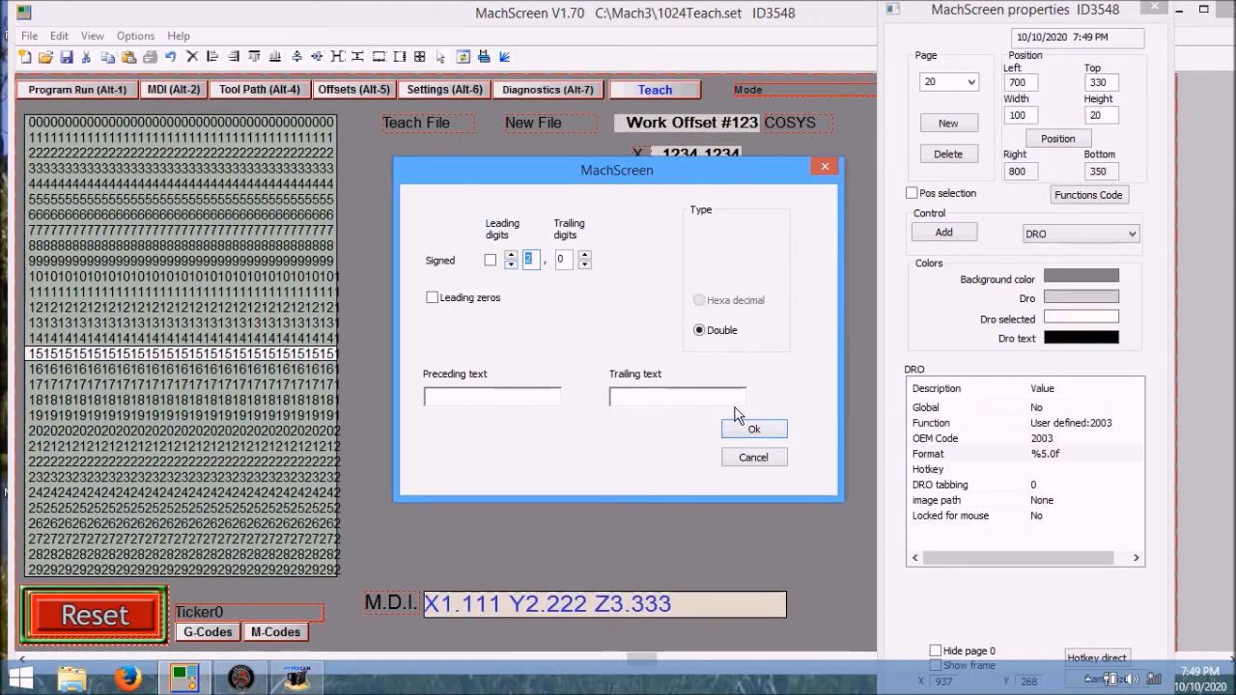
pyautogui.click(750, 429)
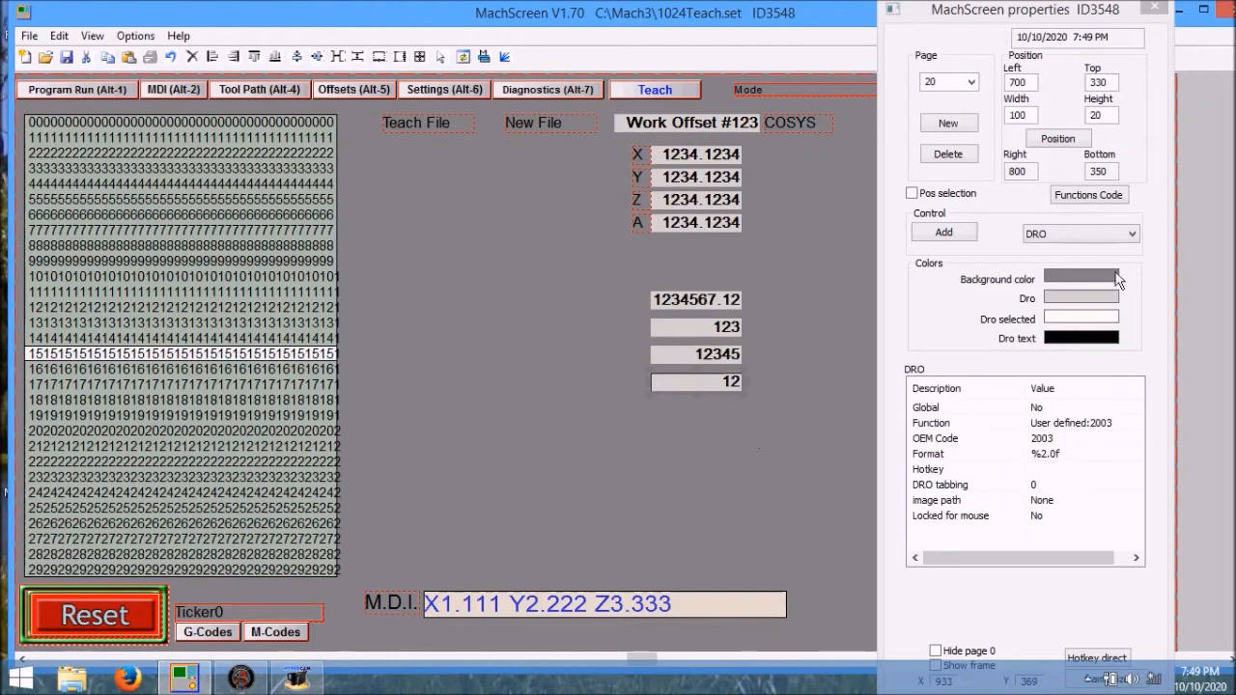
# Add a label control to the Teach page and position it at left 680, top 240
pyautogui.click(1131, 235)
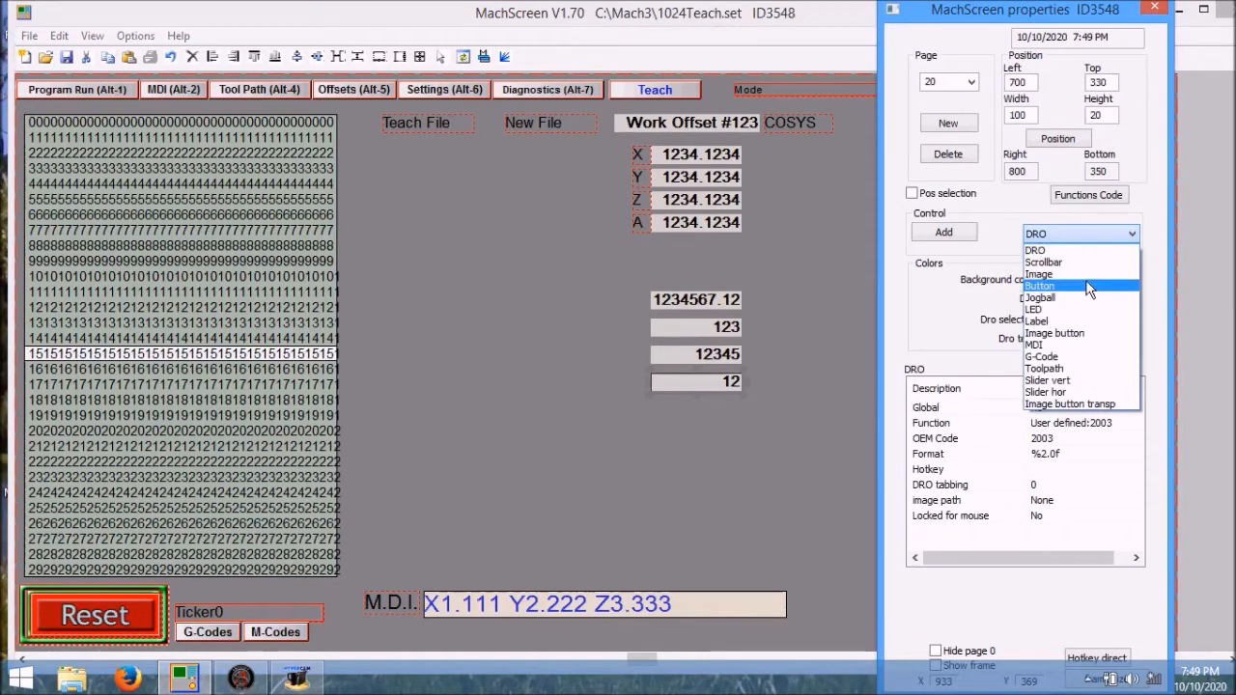
pyautogui.click(1062, 322)
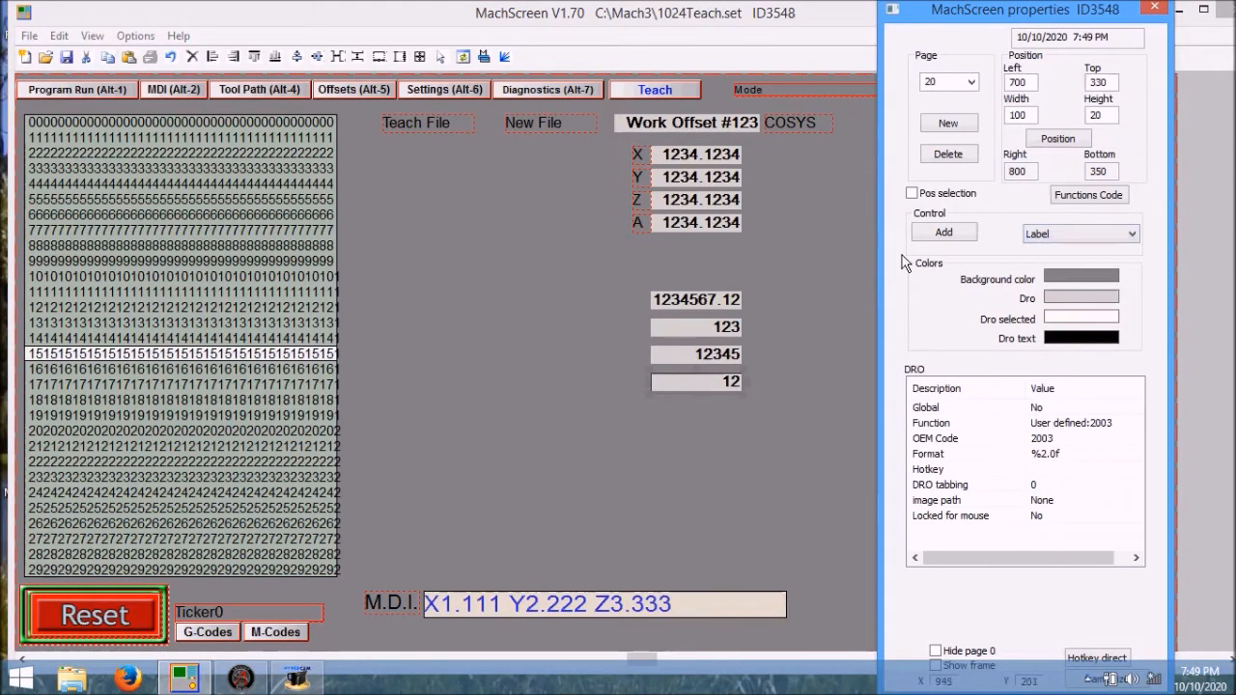
pyautogui.click(942, 233)
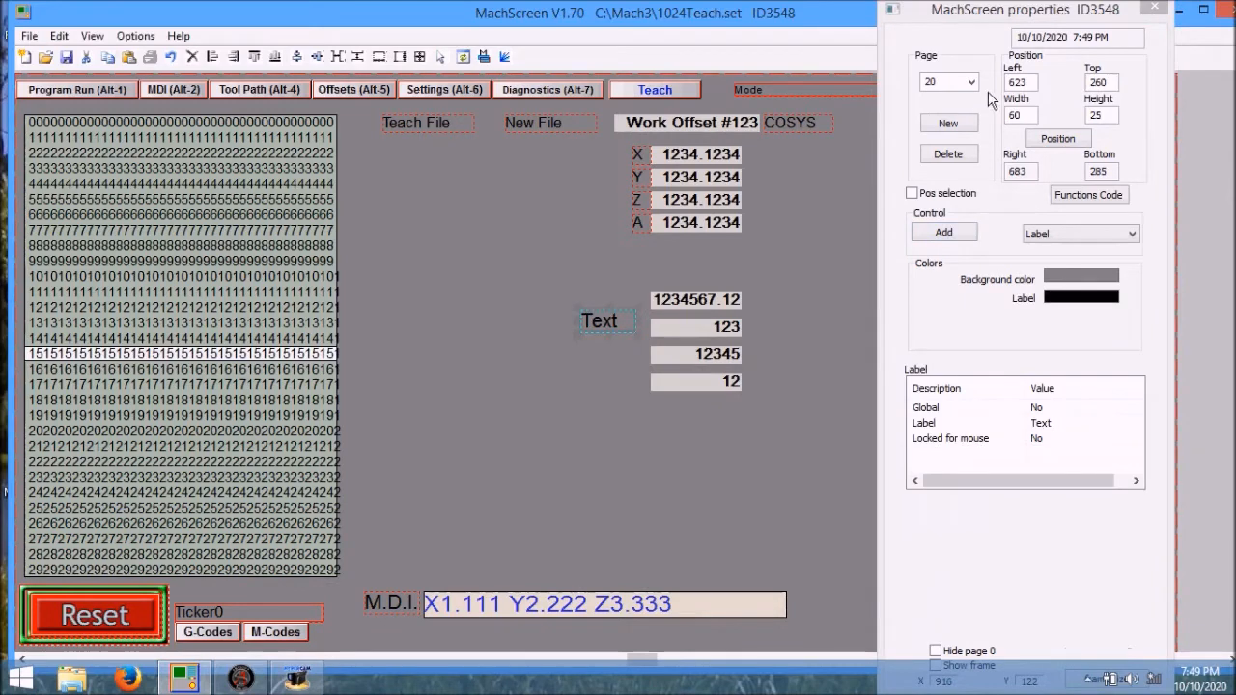
pyautogui.doubleClick(1019, 82)
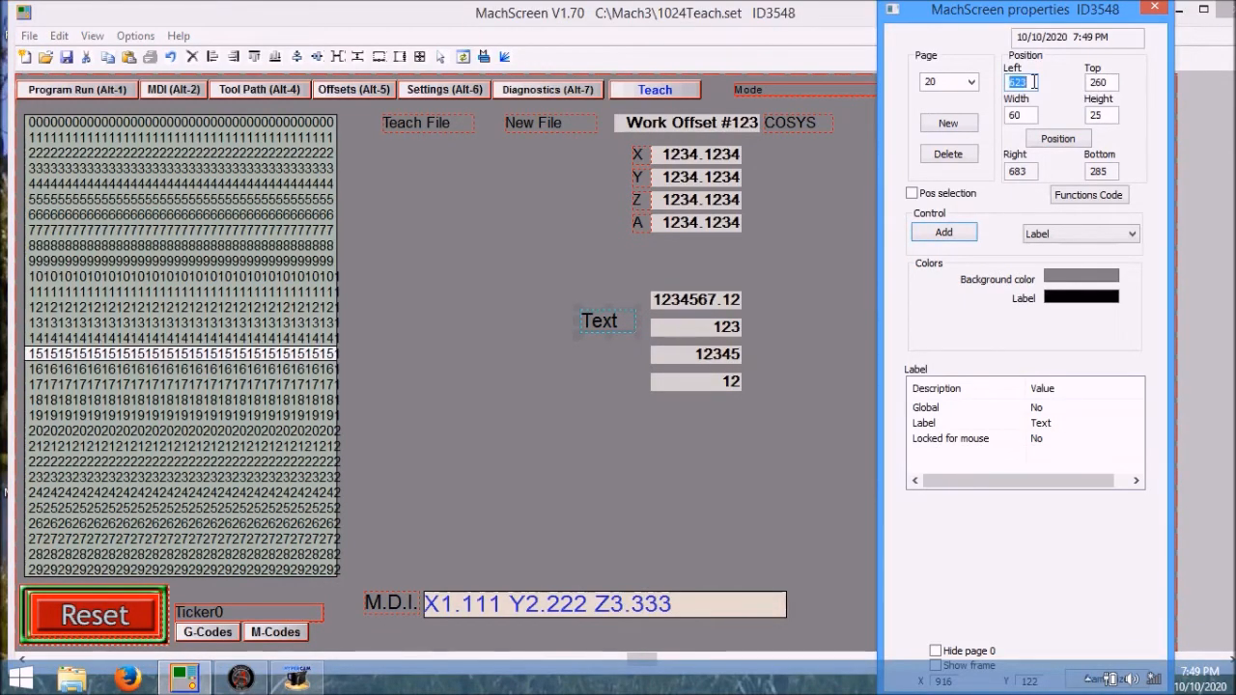
pyautogui.write('680')
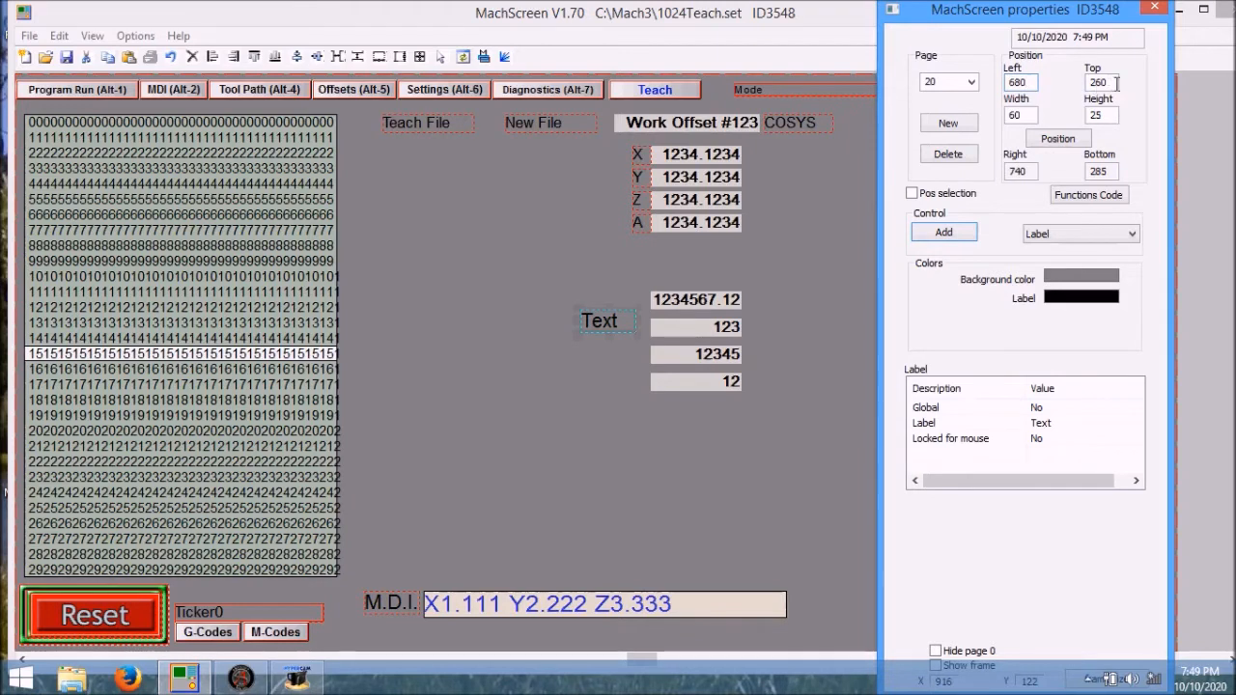
pyautogui.write('240')
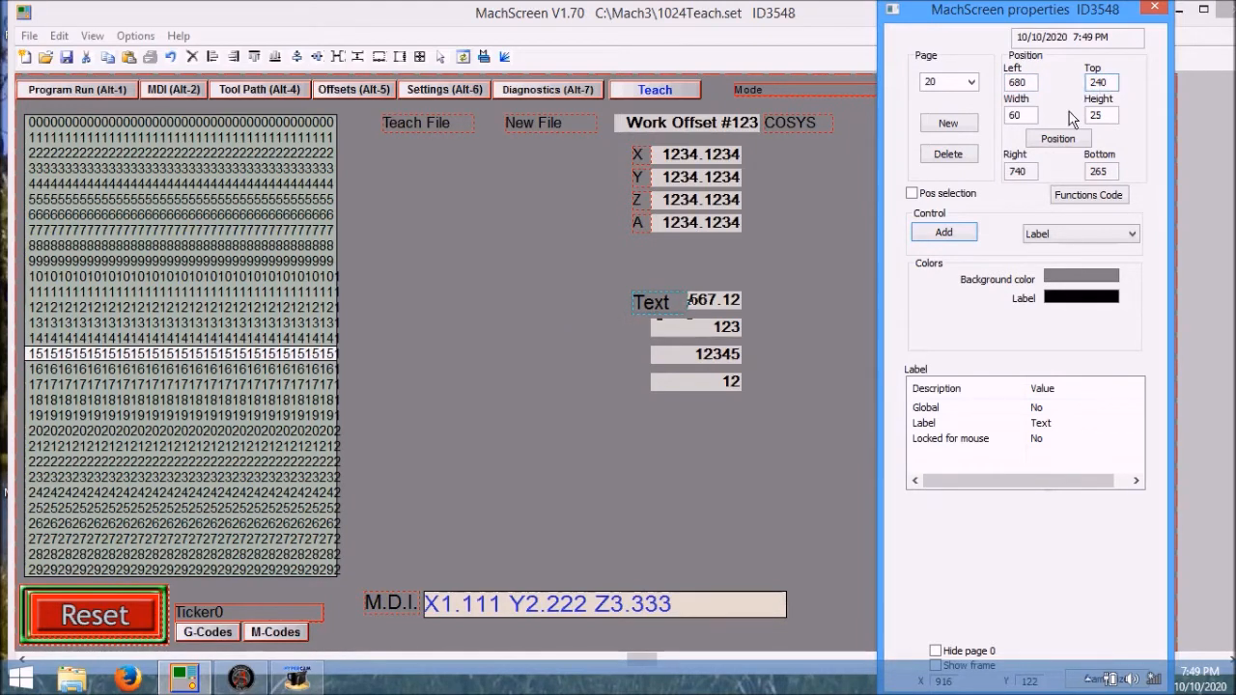
# Set the new label's width and height to 20 and its text to F
pyautogui.doubleClick(1031, 116)
pyautogui.write('2020')
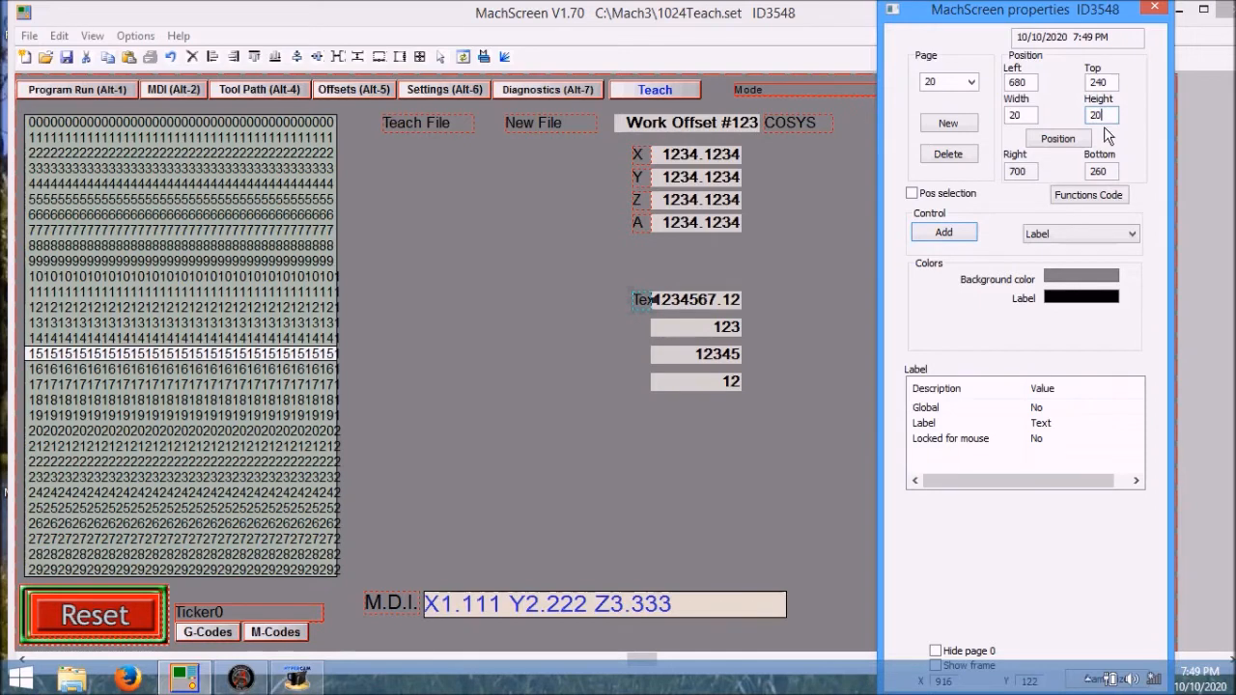
pyautogui.doubleClick(1102, 423)
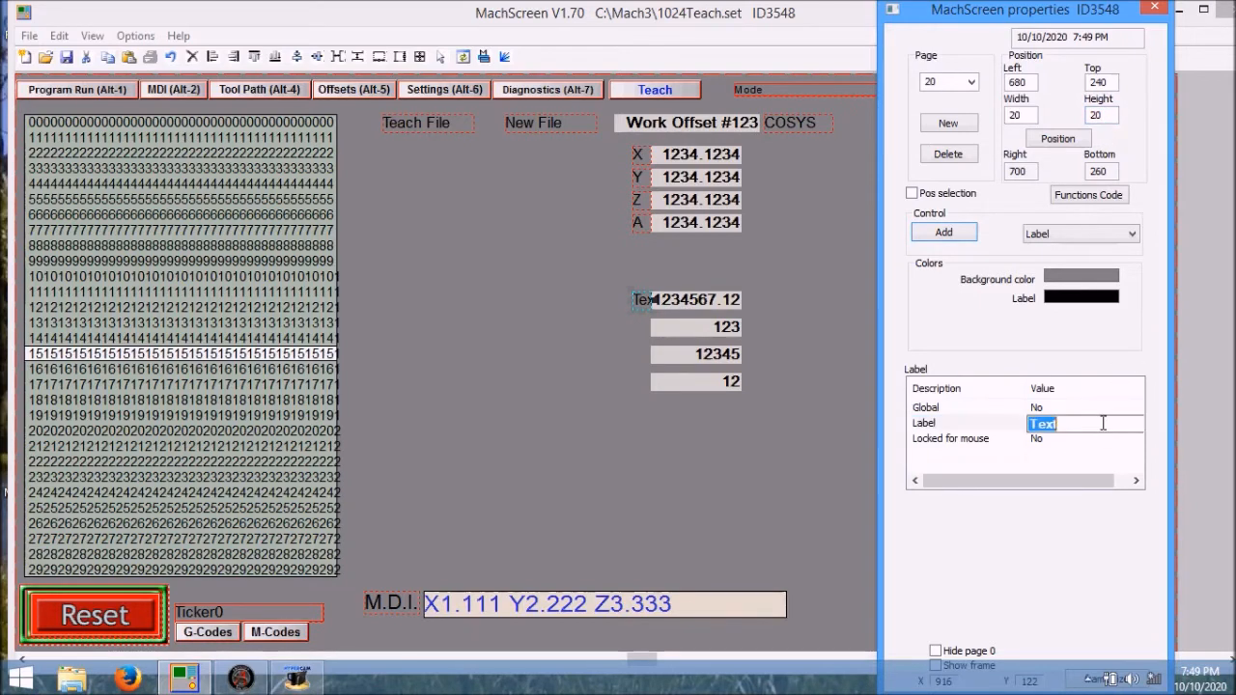
pyautogui.write('F')
pyautogui.press('Return')
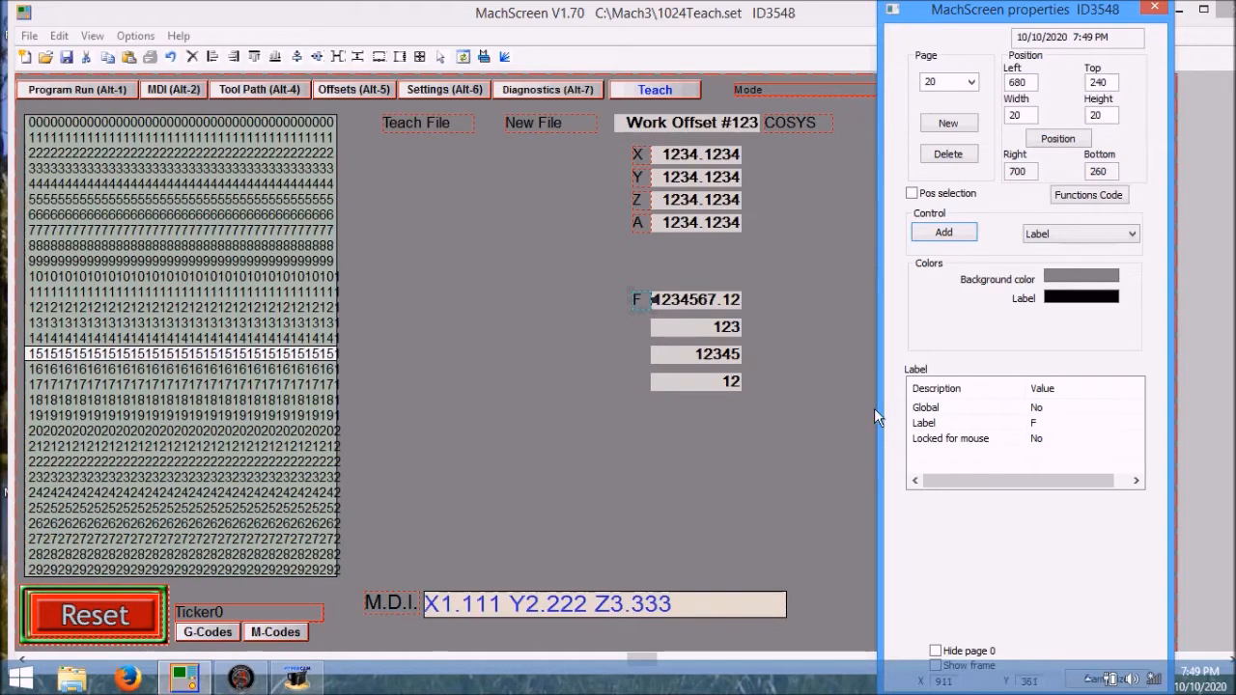
# Duplicate the F label beside DRO 2001 at left 680, top 270, and change the copy's text to M
pyautogui.rightClick(639, 300)
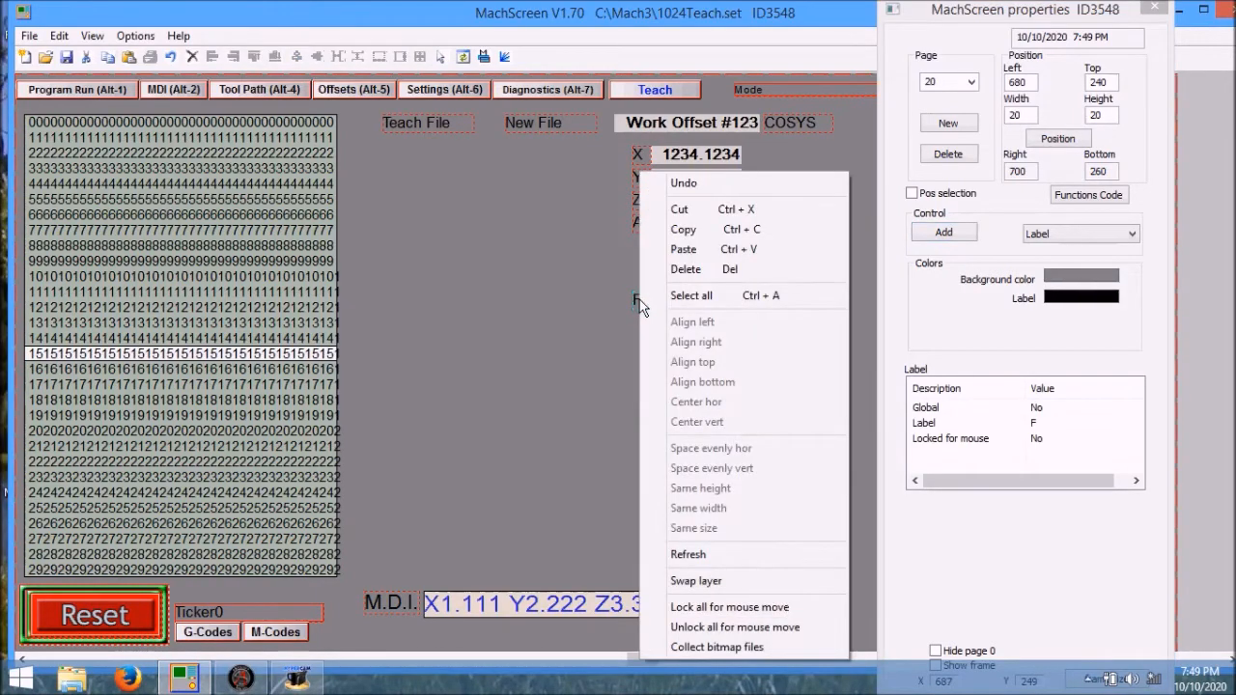
pyautogui.click(670, 231)
pyautogui.rightClick(670, 232)
pyautogui.click(687, 250)
pyautogui.press('Down')
pyautogui.press('Down')
pyautogui.press('Down')
pyautogui.press('Down')
pyautogui.press('Down')
pyautogui.press('Down')
pyautogui.press('Down')
pyautogui.press('Down')
pyautogui.press('Down')
pyautogui.press('Down')
pyautogui.press('Down')
pyautogui.press('Down')
pyautogui.press('Down')
pyautogui.press('Down')
pyautogui.press('Down')
pyautogui.press('Down')
pyautogui.press('Down')
pyautogui.press('Down')
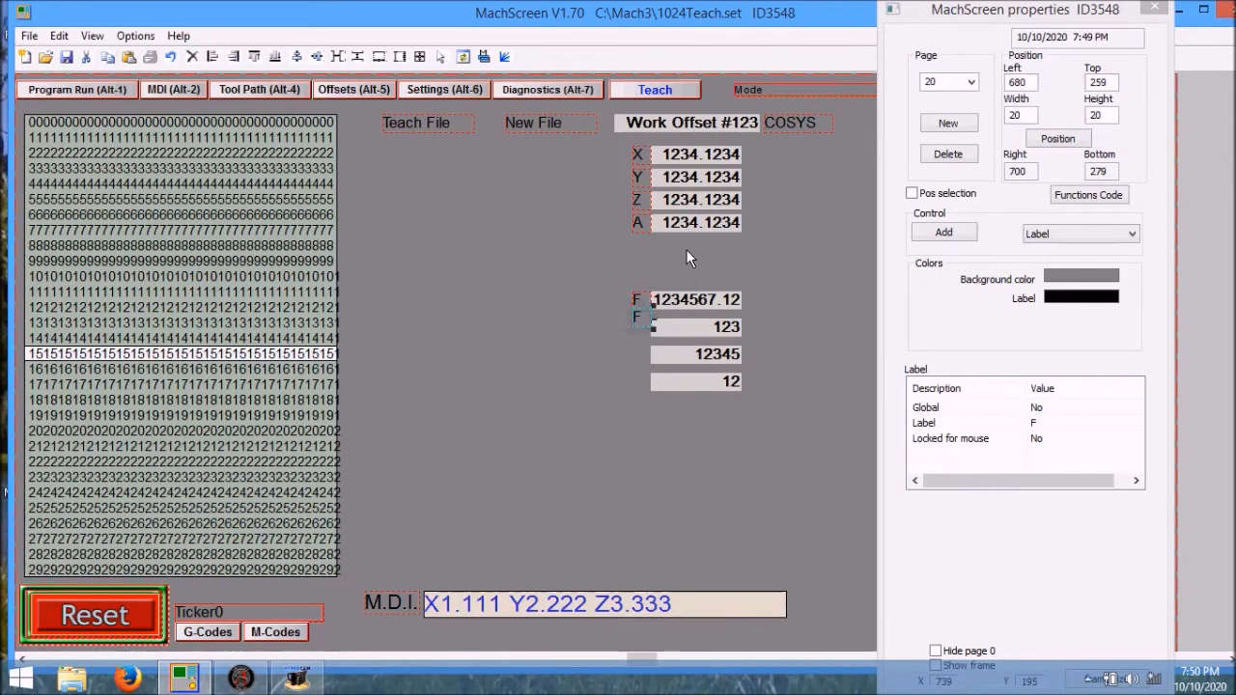
pyautogui.press('Down')
pyautogui.press('Down')
pyautogui.press('Down')
pyautogui.press('Down')
pyautogui.press('Down')
pyautogui.press('Down')
pyautogui.press('Down')
pyautogui.press('Down')
pyautogui.press('Down')
pyautogui.press('Down')
pyautogui.press('Down')
pyautogui.click(1065, 423)
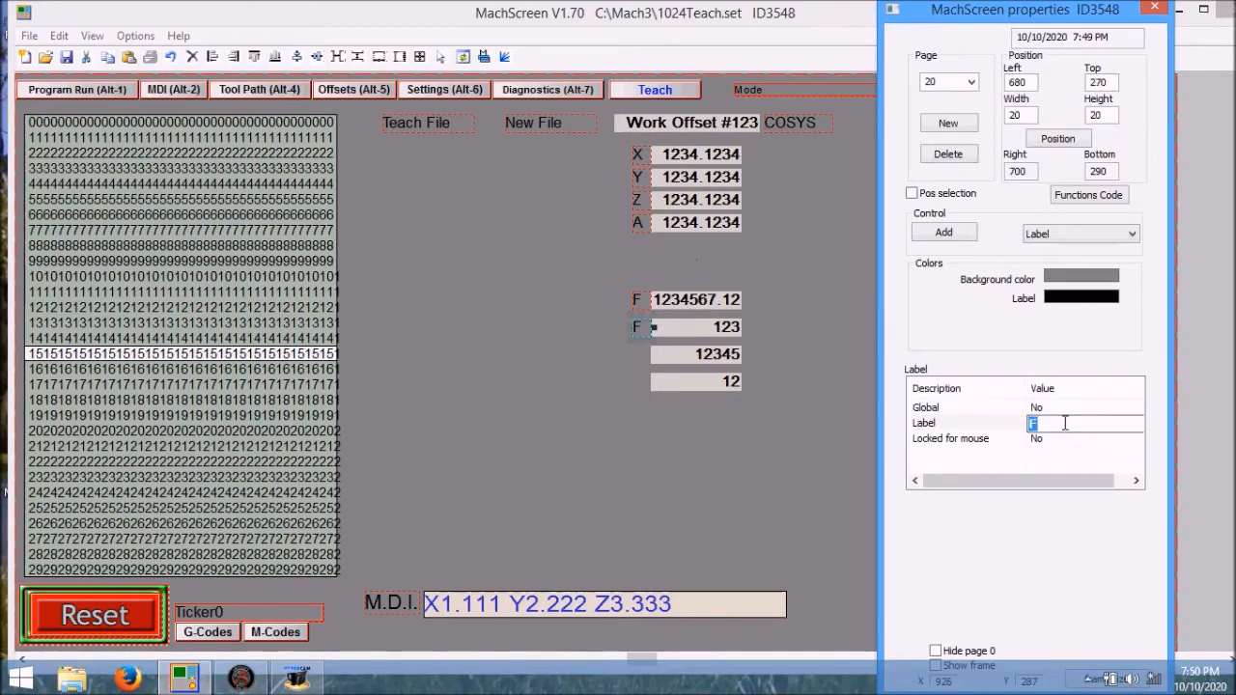
pyautogui.press('Return')
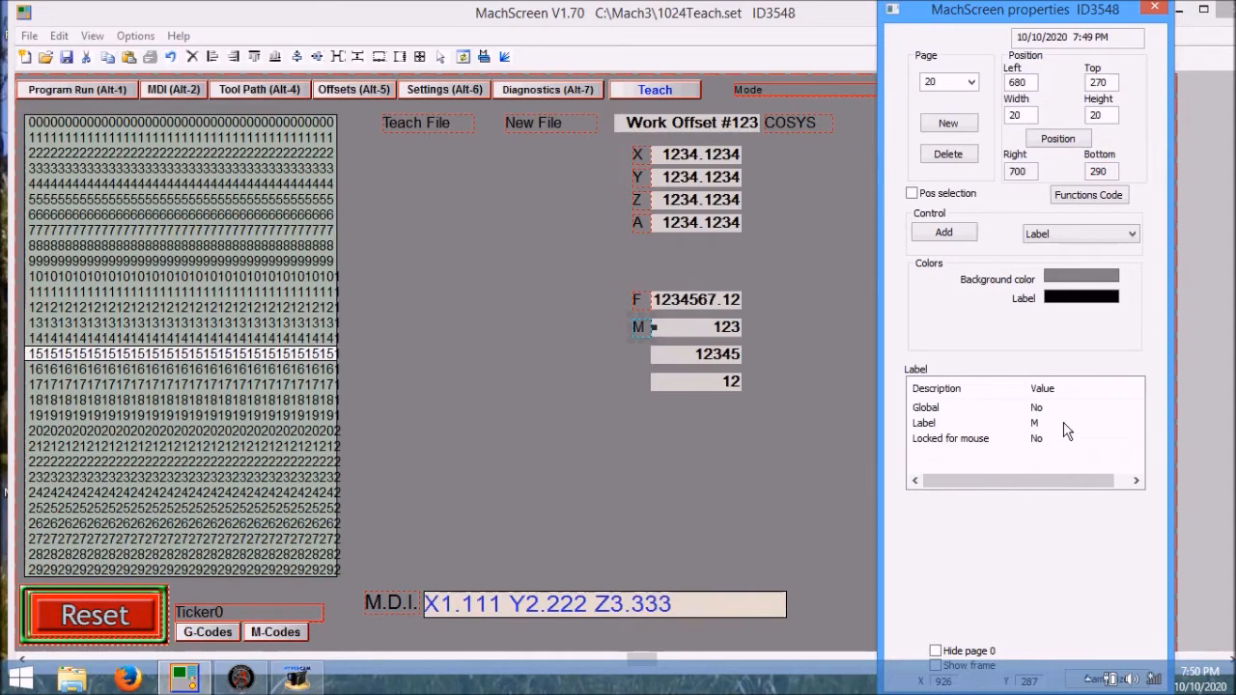
# Duplicate the M label beside DRO 2002 at left 680, top 300, and change the copy's text to S
pyautogui.rightClick(643, 327)
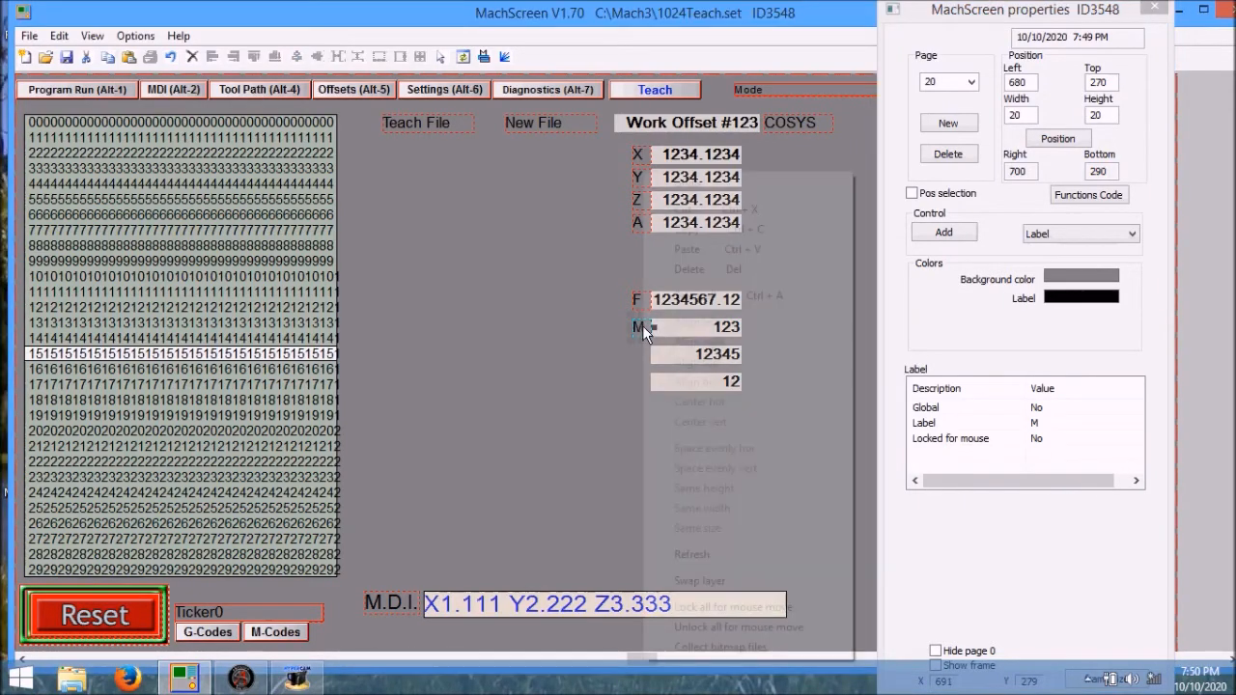
pyautogui.click(702, 230)
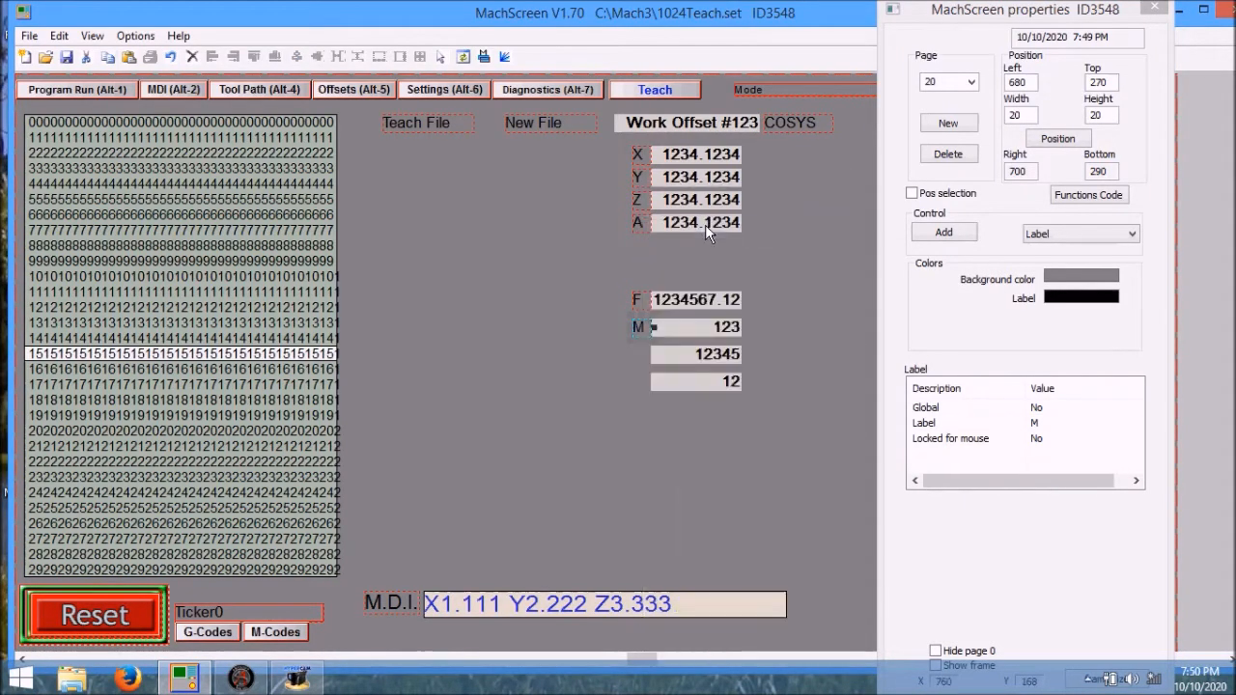
pyautogui.rightClick(705, 224)
pyautogui.click(725, 248)
pyautogui.press('Down')
pyautogui.press('Down')
pyautogui.press('Down')
pyautogui.press('Down')
pyautogui.press('Down')
pyautogui.press('Down')
pyautogui.press('Down')
pyautogui.press('Down')
pyautogui.press('Down')
pyautogui.press('Down')
pyautogui.press('Down')
pyautogui.press('Down')
pyautogui.press('Down')
pyautogui.press('Down')
pyautogui.press('Down')
pyautogui.press('Down')
pyautogui.press('Down')
pyautogui.press('Down')
pyautogui.press('Down')
pyautogui.press('Down')
pyautogui.press('Down')
pyautogui.press('Down')
pyautogui.press('Down')
pyautogui.press('Down')
pyautogui.press('Down')
pyautogui.press('Down')
pyautogui.press('Down')
pyautogui.press('Down')
pyautogui.press('Down')
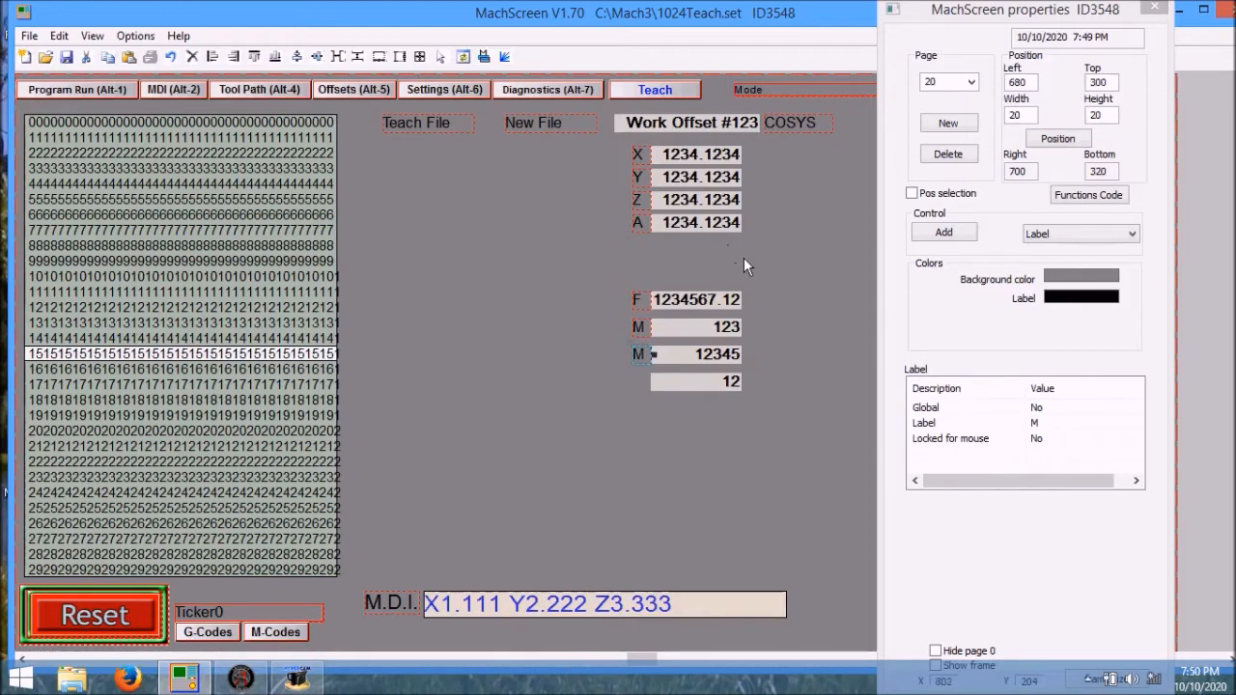
pyautogui.click(1057, 425)
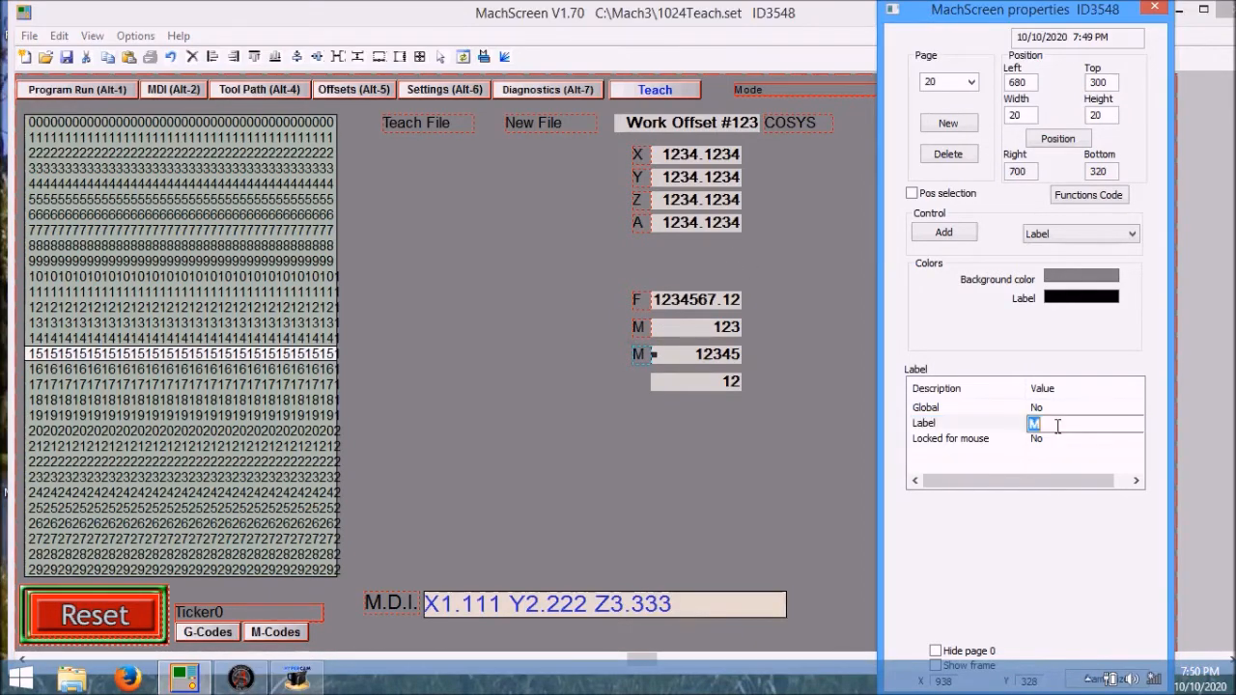
pyautogui.write('S')
pyautogui.press('Return')
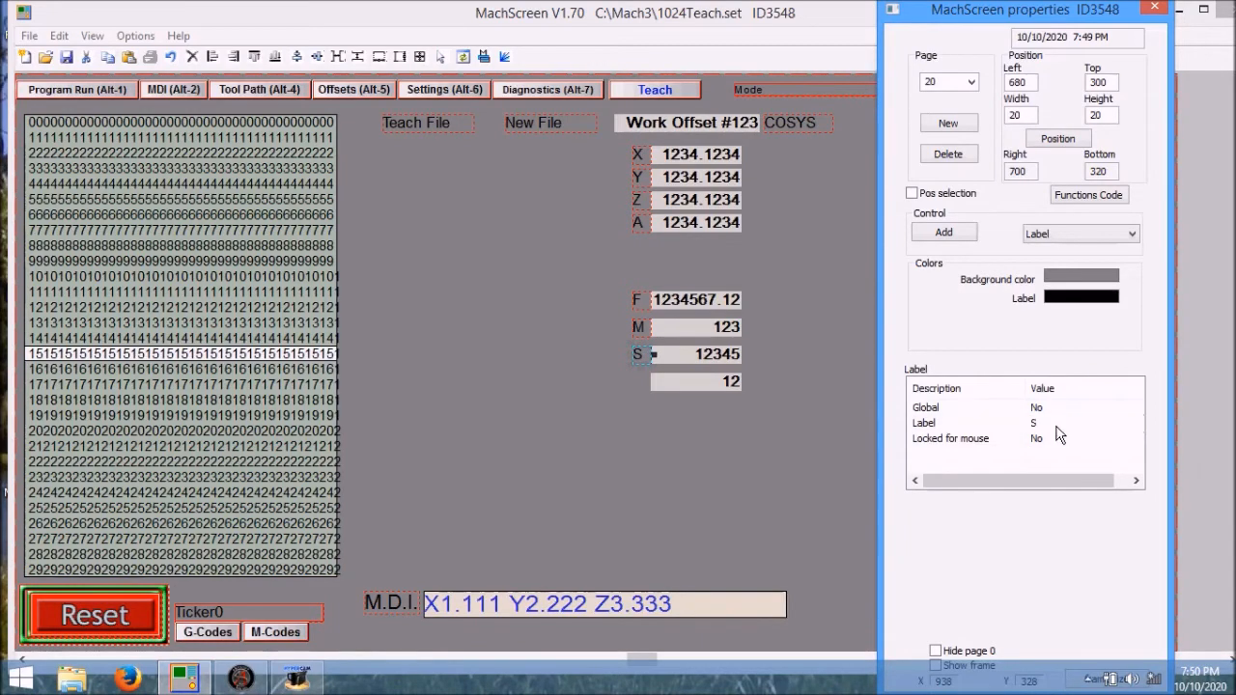
# Duplicate the S label beside DRO 2003 at left 680, top 330, and change the copy's text to T
pyautogui.rightClick(641, 354)
pyautogui.click(679, 228)
pyautogui.rightClick(688, 229)
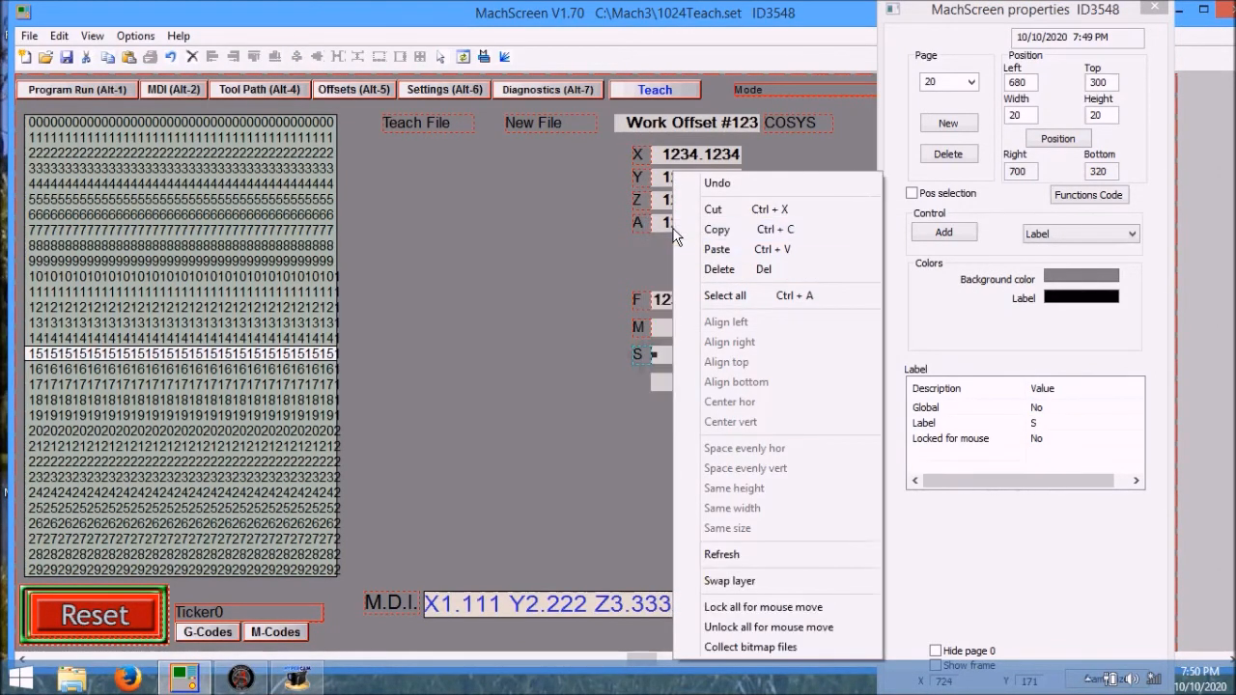
pyautogui.click(697, 248)
pyautogui.press('Down')
pyautogui.press('Down')
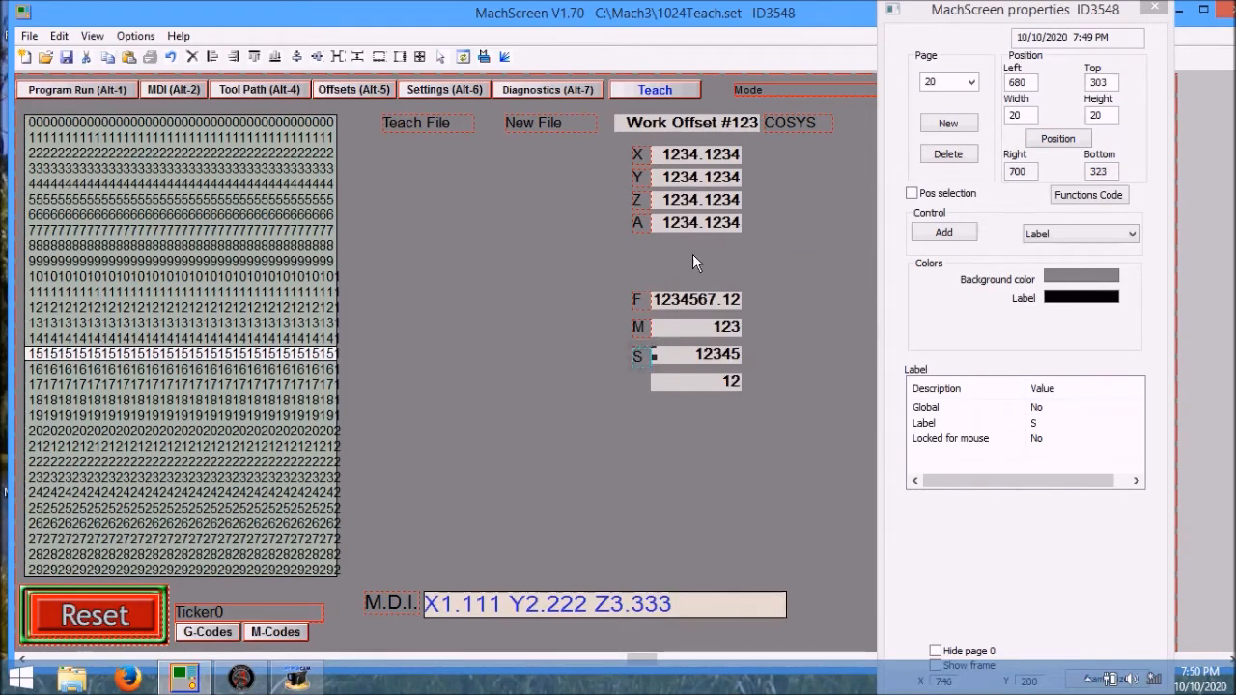
pyautogui.press('Down')
pyautogui.press('Down')
pyautogui.press('Down')
pyautogui.press('Down')
pyautogui.press('Down')
pyautogui.press('Down')
pyautogui.press('Down')
pyautogui.press('Down')
pyautogui.press('Down')
pyautogui.press('Down')
pyautogui.press('Down')
pyautogui.press('Down')
pyautogui.press('Down')
pyautogui.press('Down')
pyautogui.press('Down')
pyautogui.press('Down')
pyautogui.press('Down')
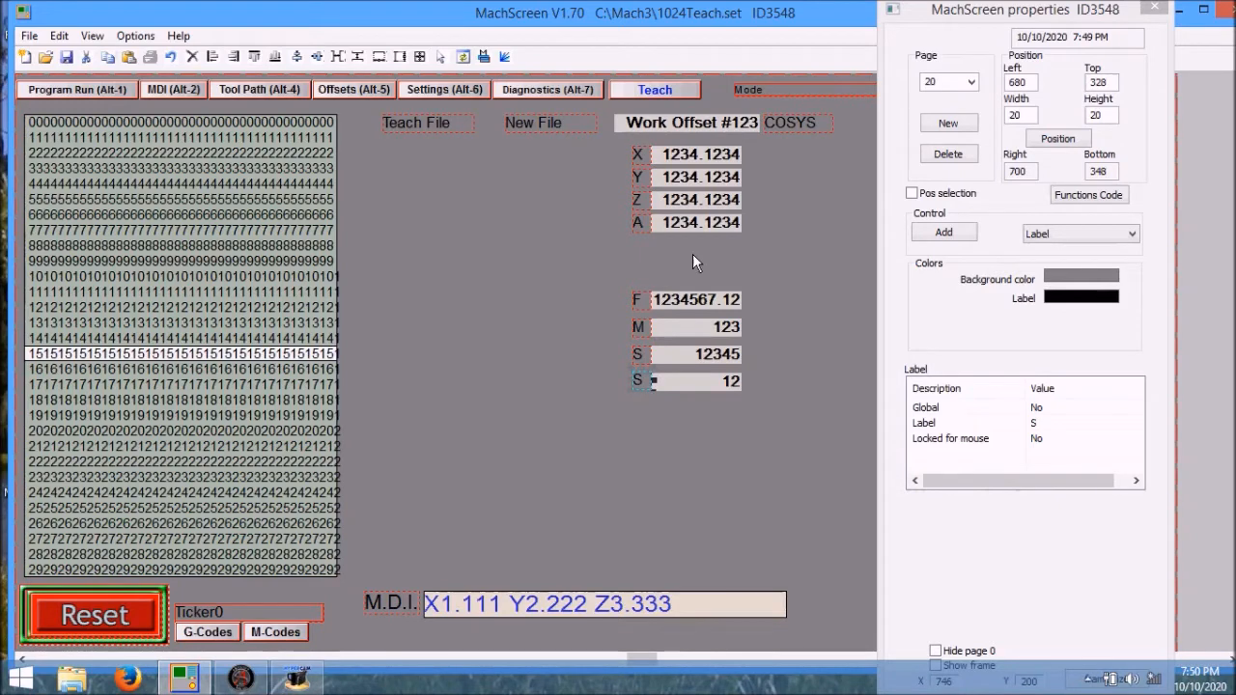
pyautogui.click(1124, 424)
pyautogui.click(1123, 423)
pyautogui.write('T')
pyautogui.press('Return')
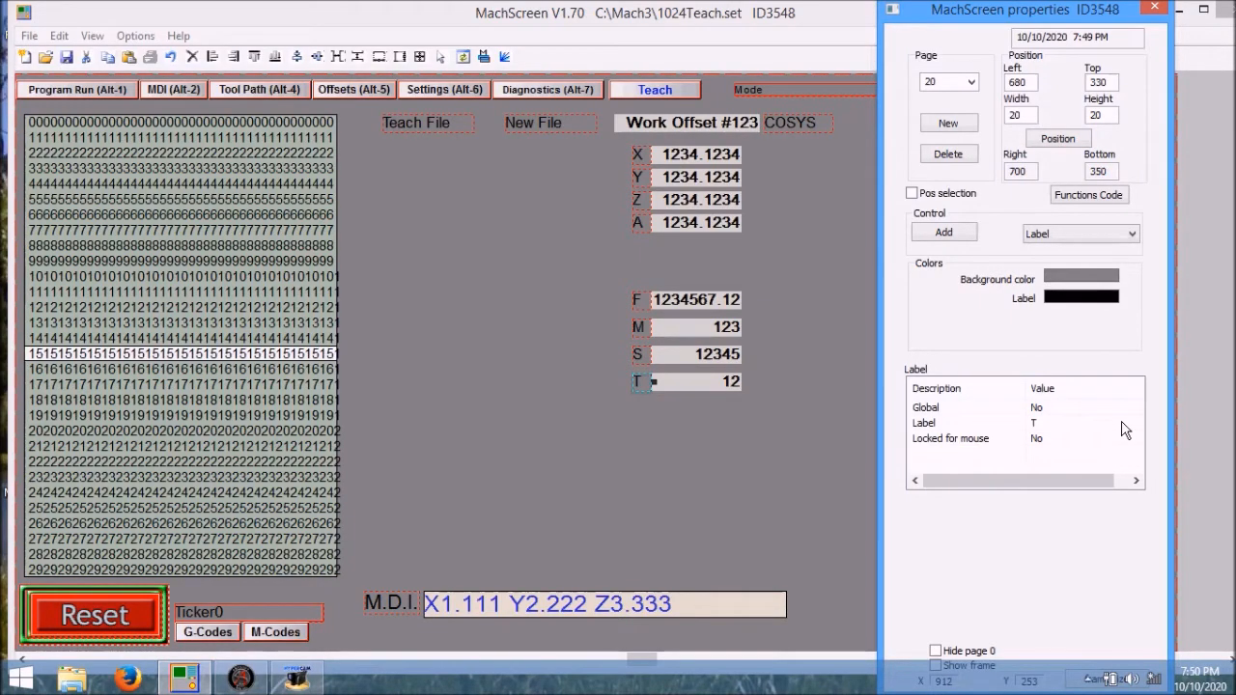
# Add a button control to the Teach page below the T row, at about left 755, top 426
pyautogui.click(1132, 234)
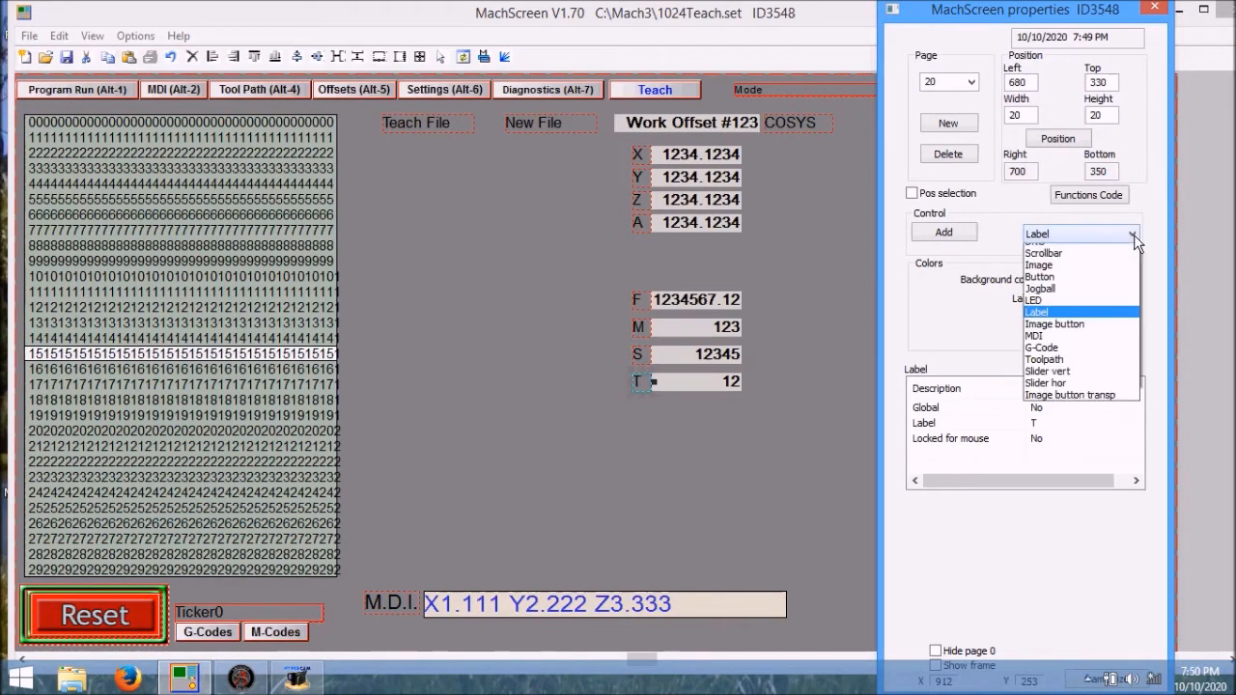
pyautogui.click(1075, 286)
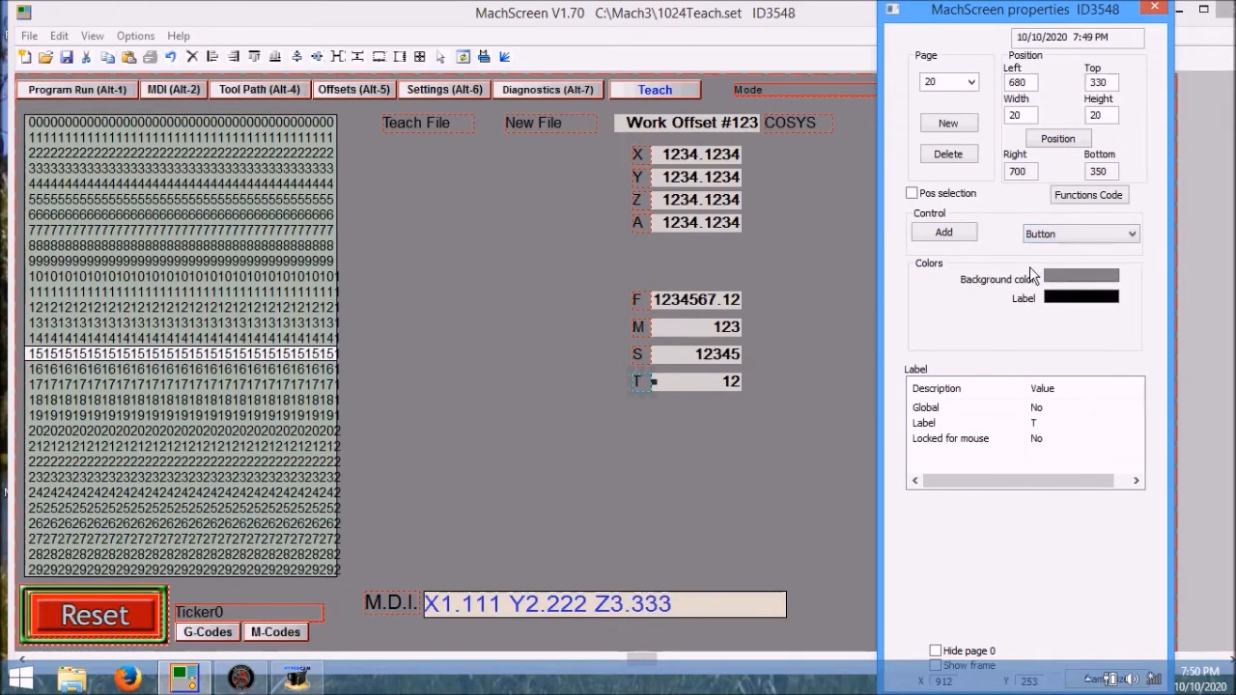
pyautogui.click(958, 236)
pyautogui.click(703, 460)
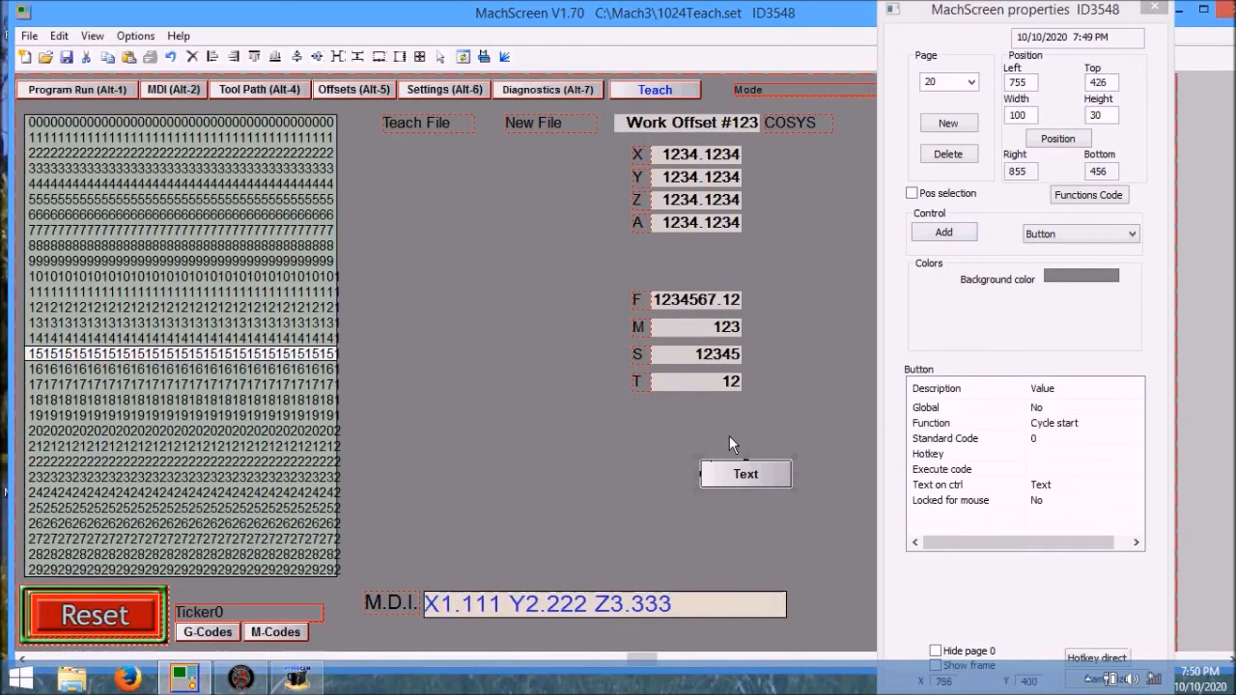
# Try to position the new button at left 680, top 400
pyautogui.doubleClick(1030, 83)
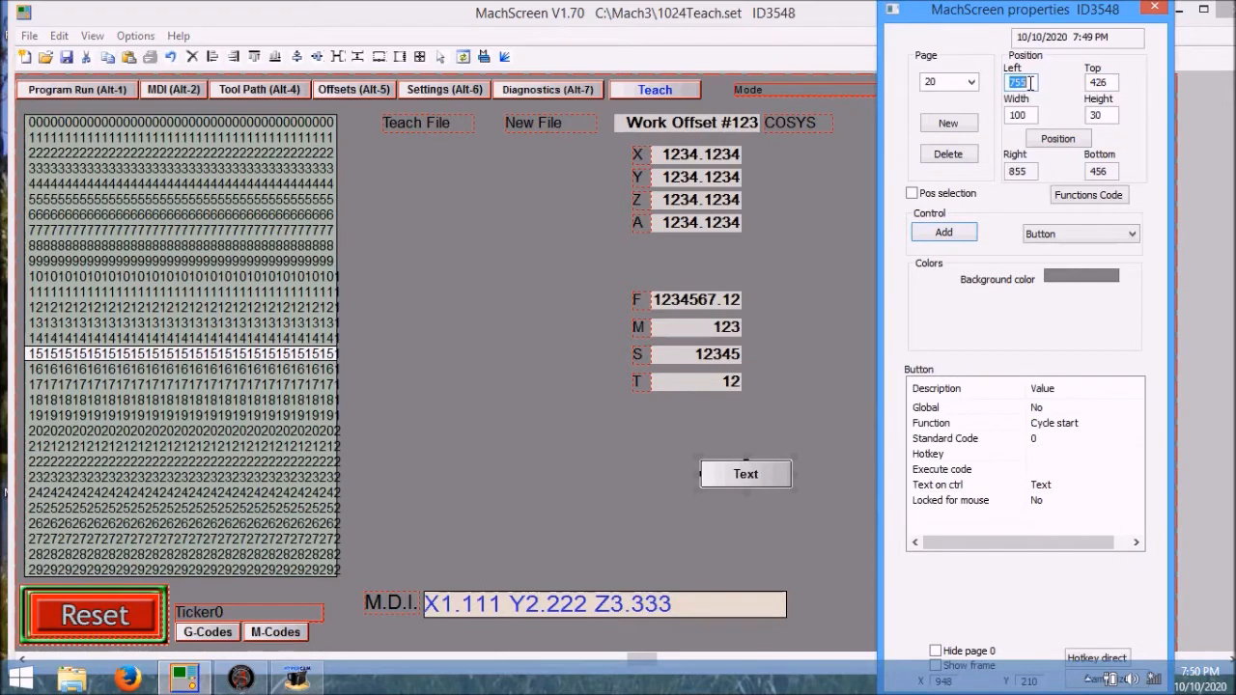
pyautogui.write('680')
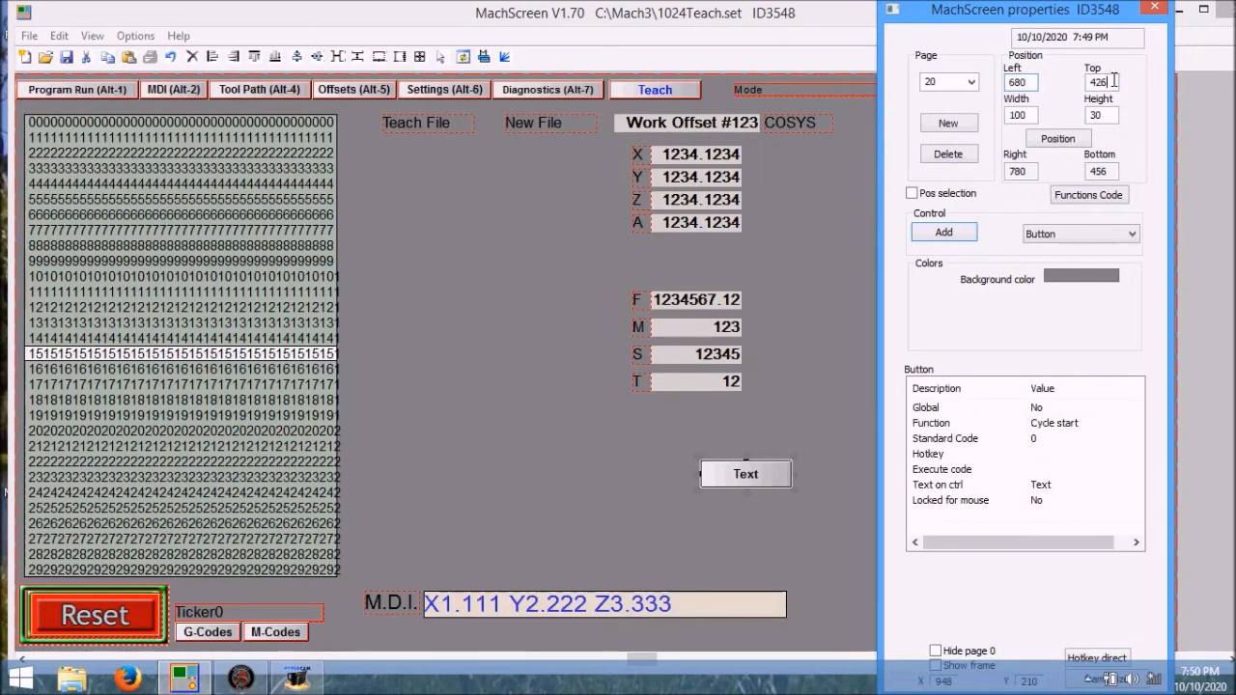
pyautogui.doubleClick(1114, 81)
pyautogui.write('400')
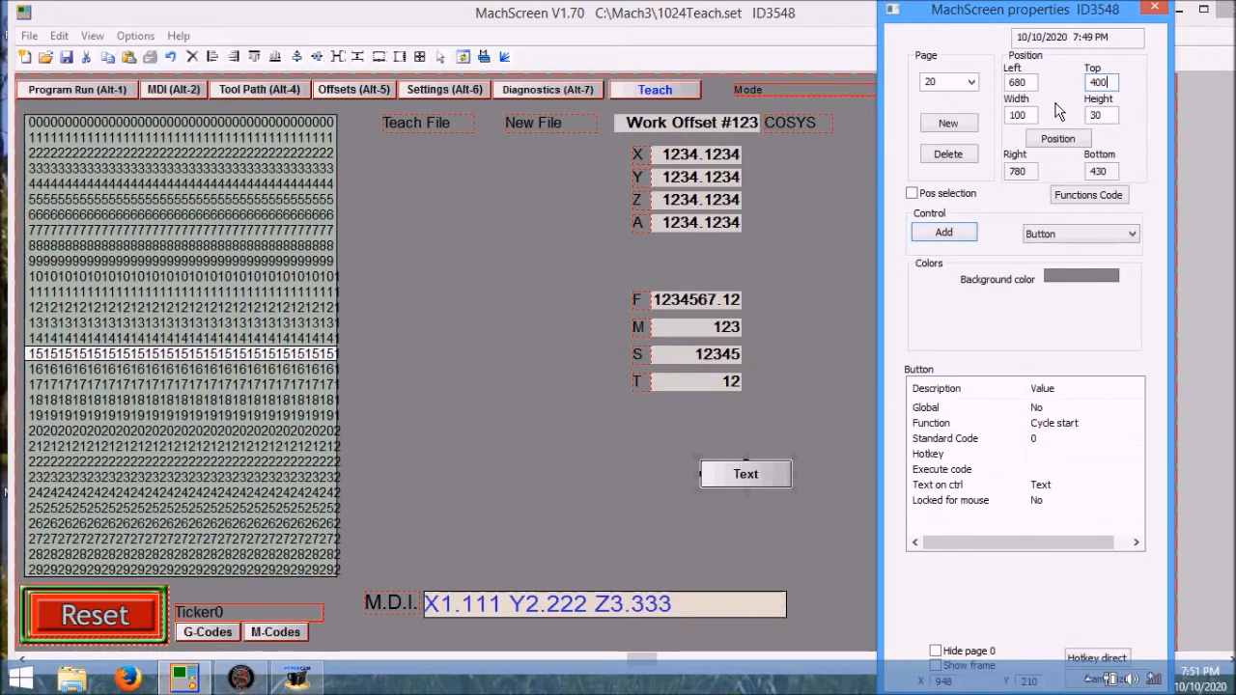
# Assign function code 115 (Edit G-code) to the new button and set its text to Edit
pyautogui.click(1063, 438)
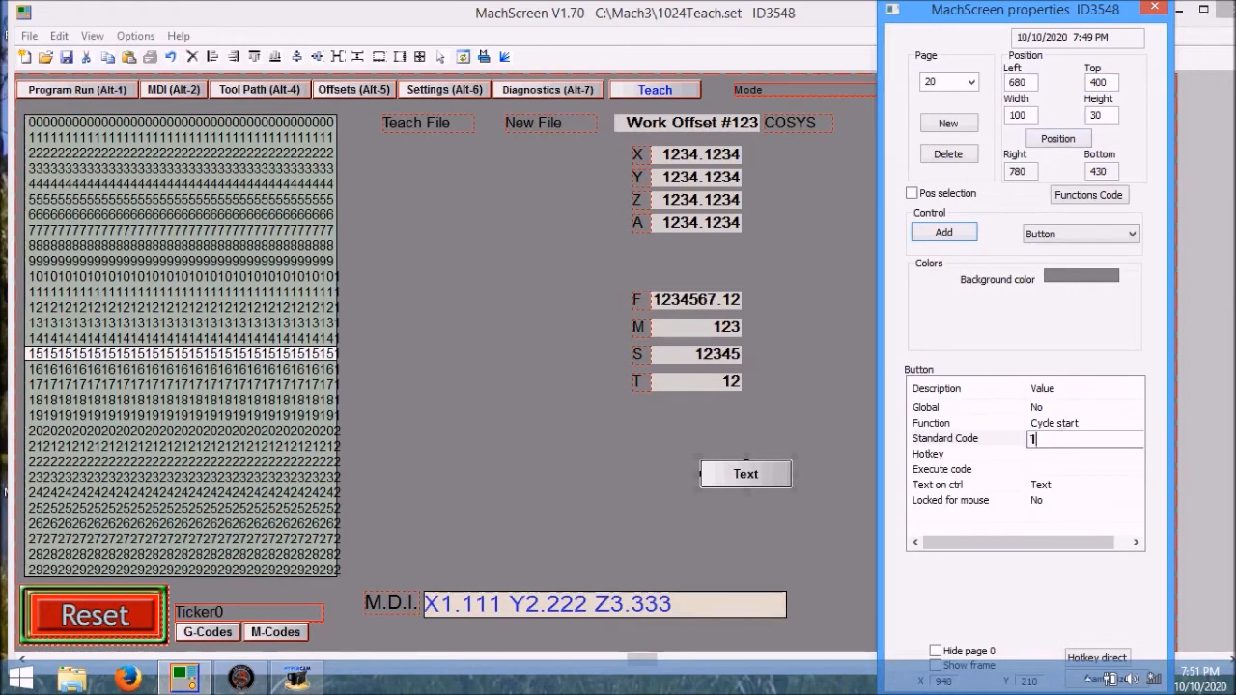
pyautogui.press('Return')
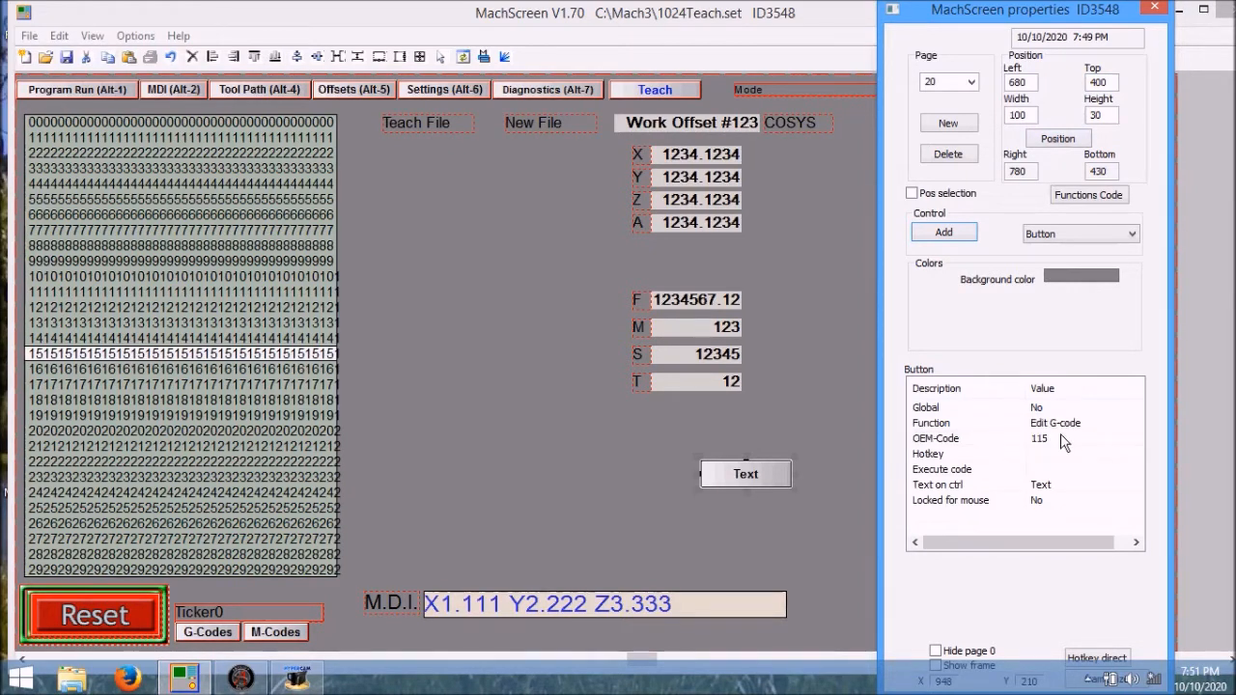
pyautogui.click(1059, 486)
pyautogui.write('Edit')
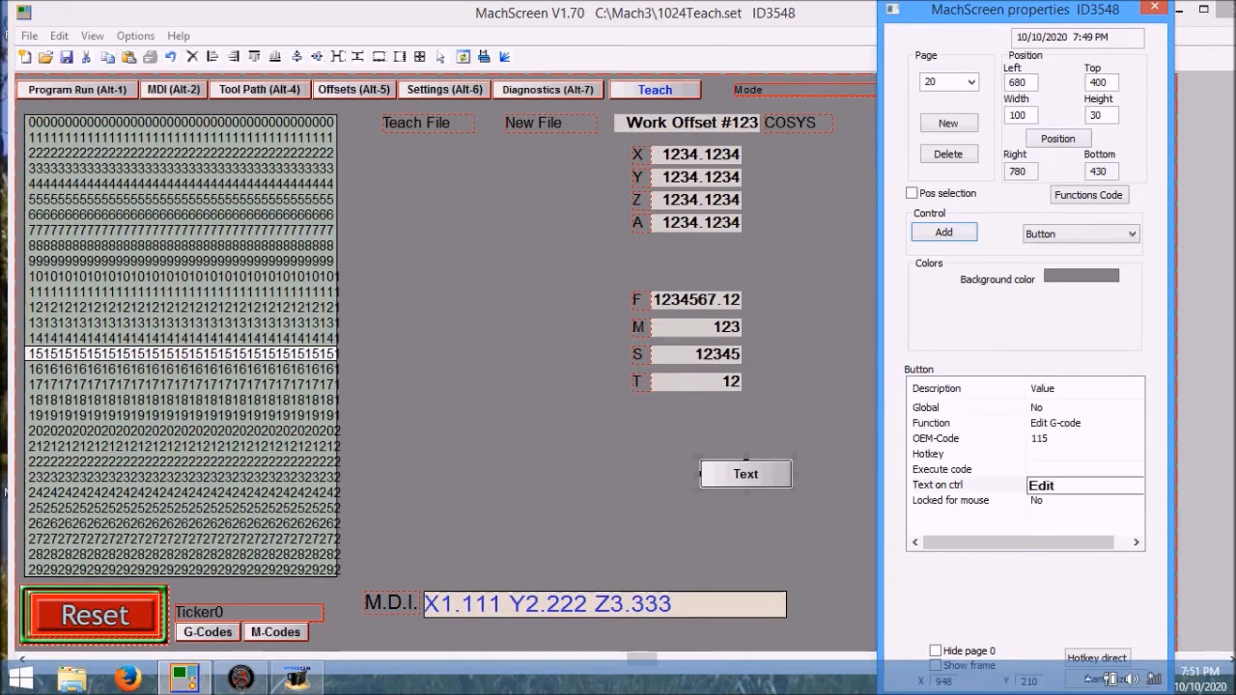
pyautogui.press('Return')
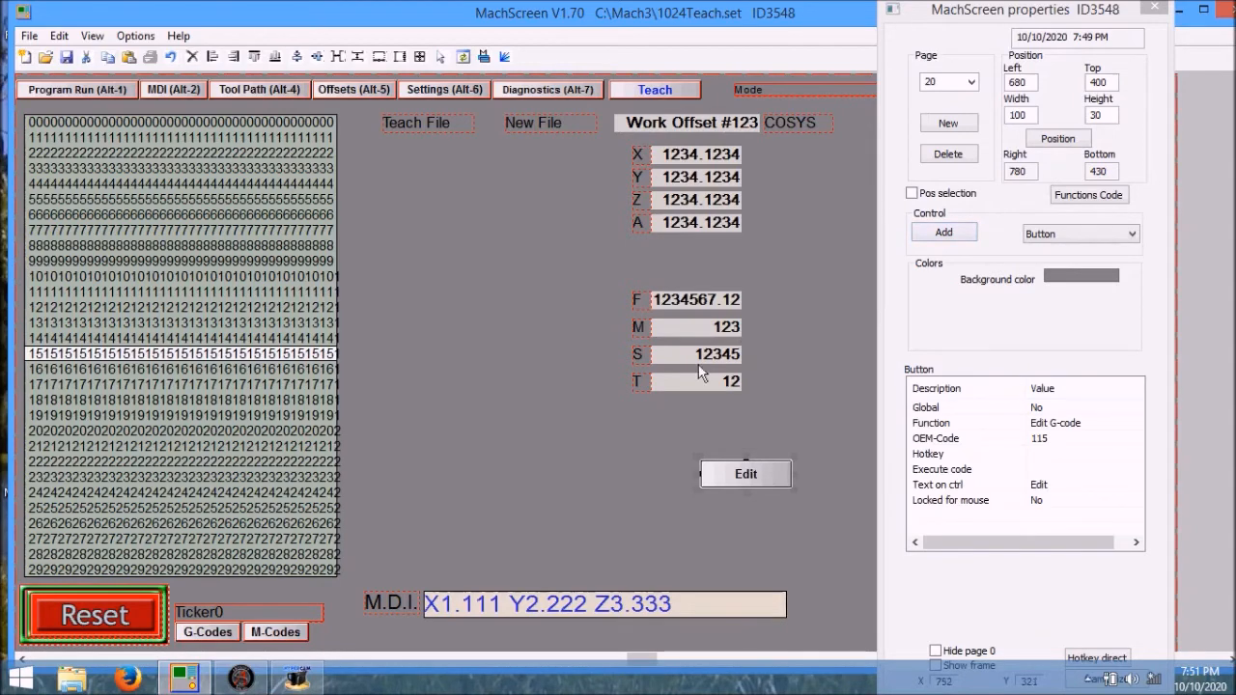
# Position the Edit button at left 680, top 400, in line with the F, M, S and T labels
pyautogui.click(639, 382)
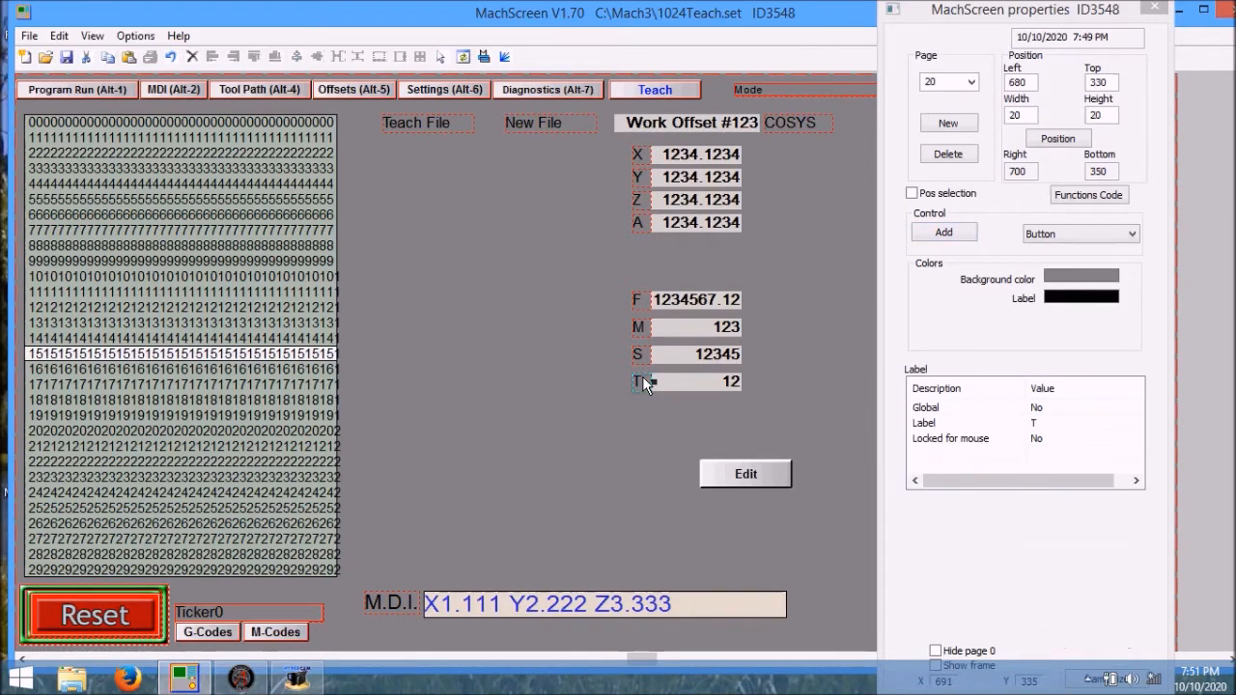
pyautogui.click(719, 479)
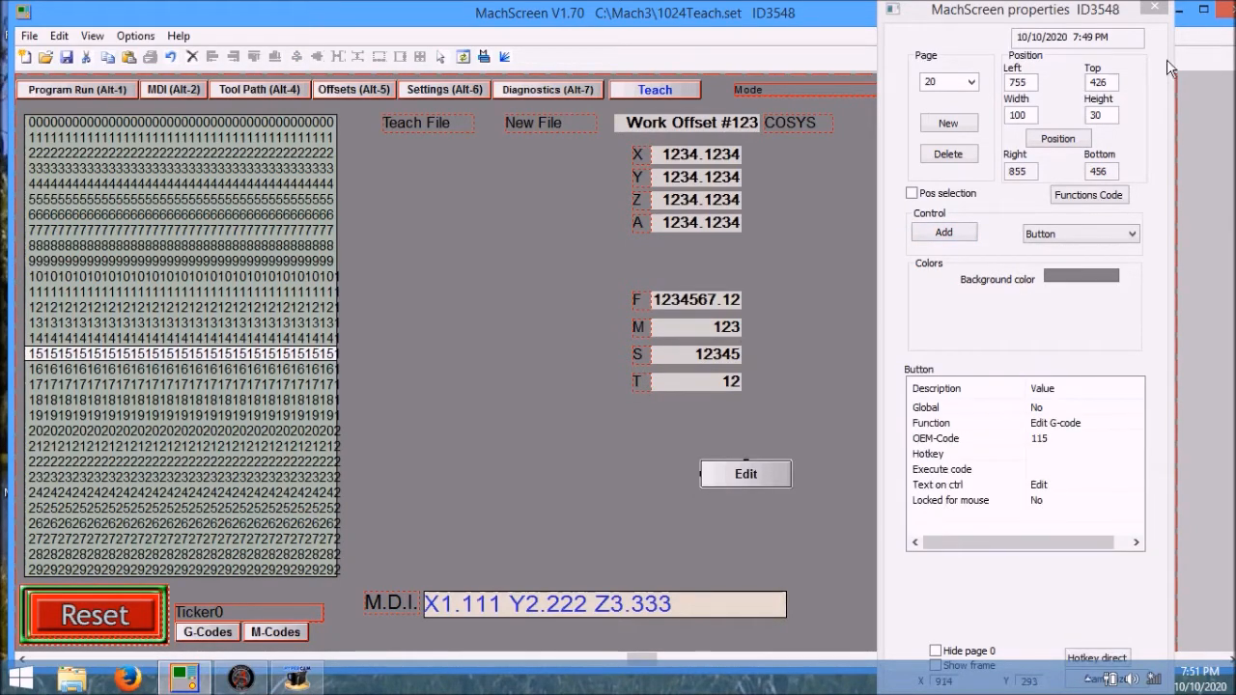
pyautogui.doubleClick(1019, 82)
pyautogui.write('680')
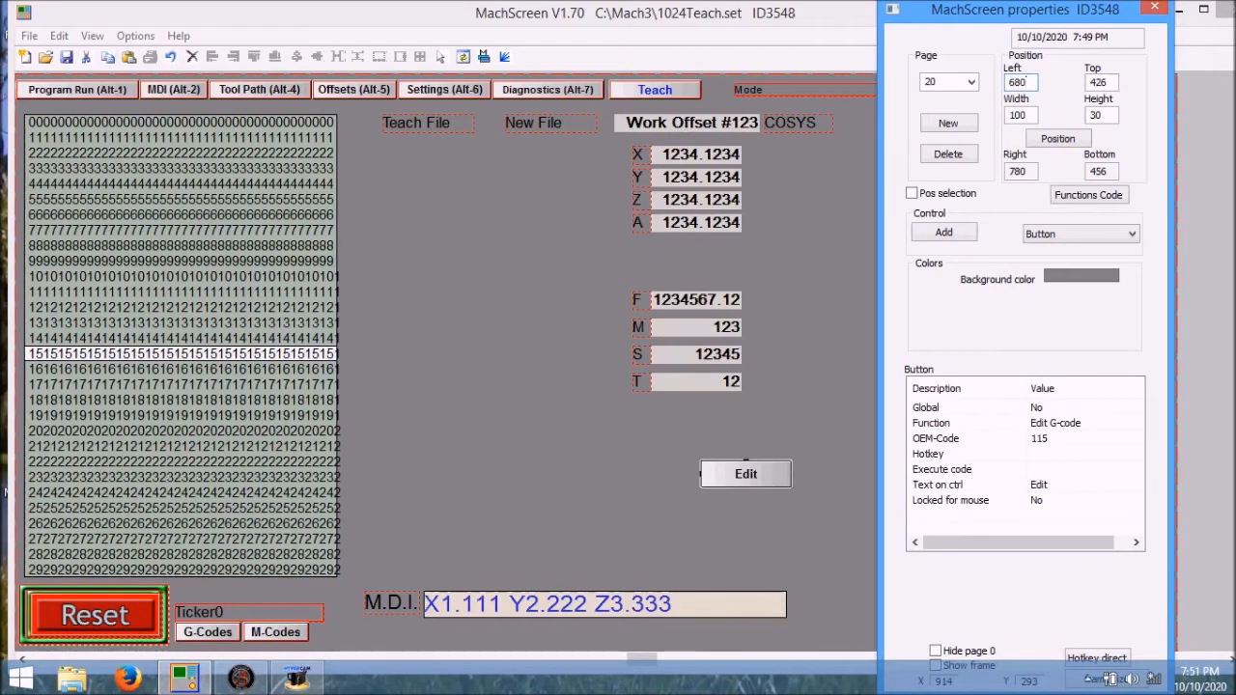
pyautogui.doubleClick(1109, 82)
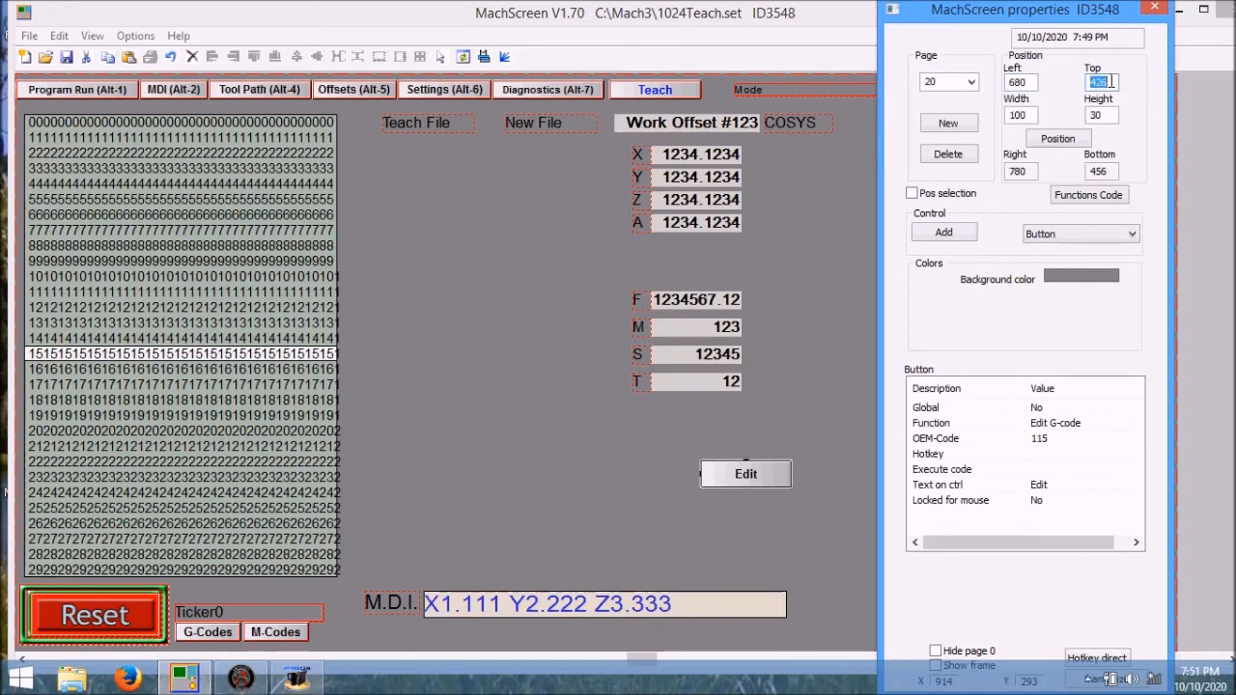
pyautogui.write('400')
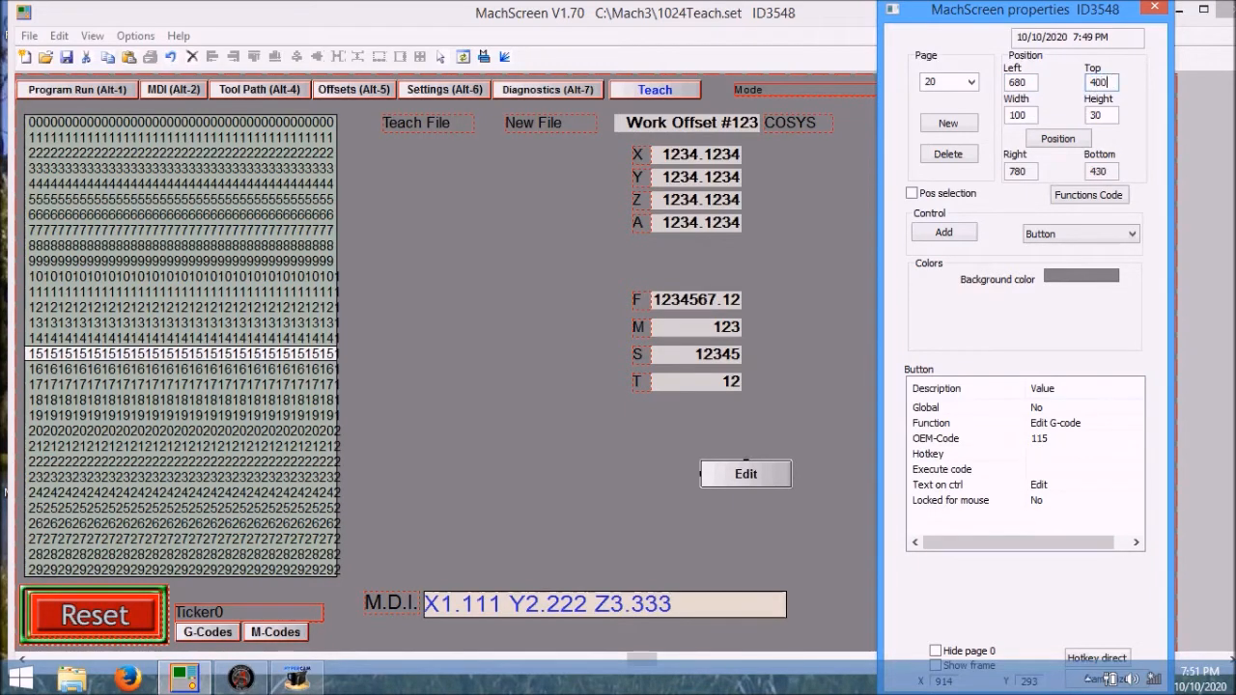
pyautogui.press('Return')
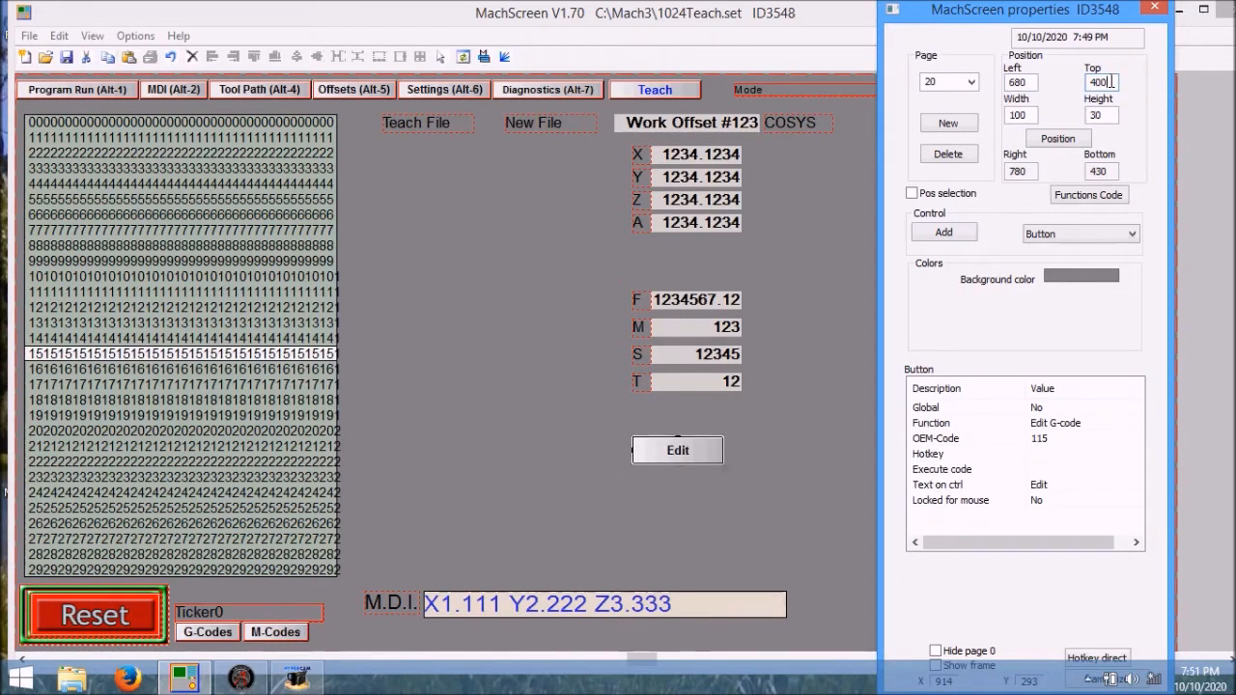
pyautogui.click(488, 283)
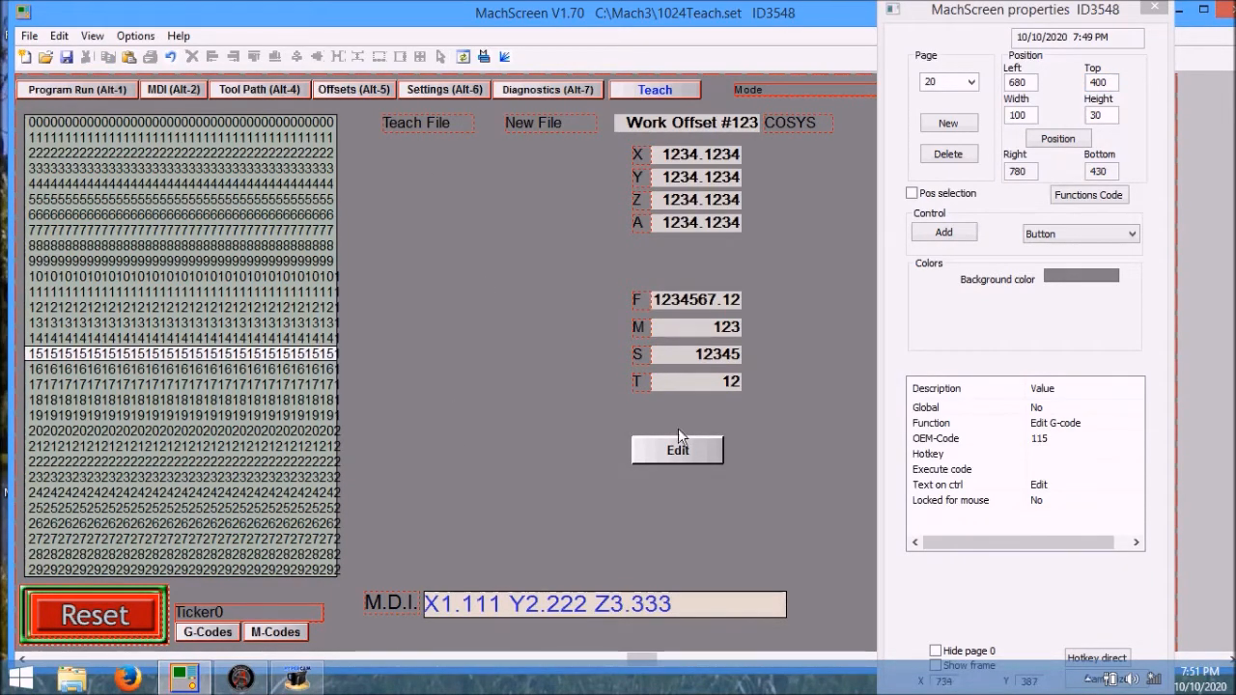
# Add a second button control to the empty area beside the G-code list, at about left 516, top 239
pyautogui.click(1132, 236)
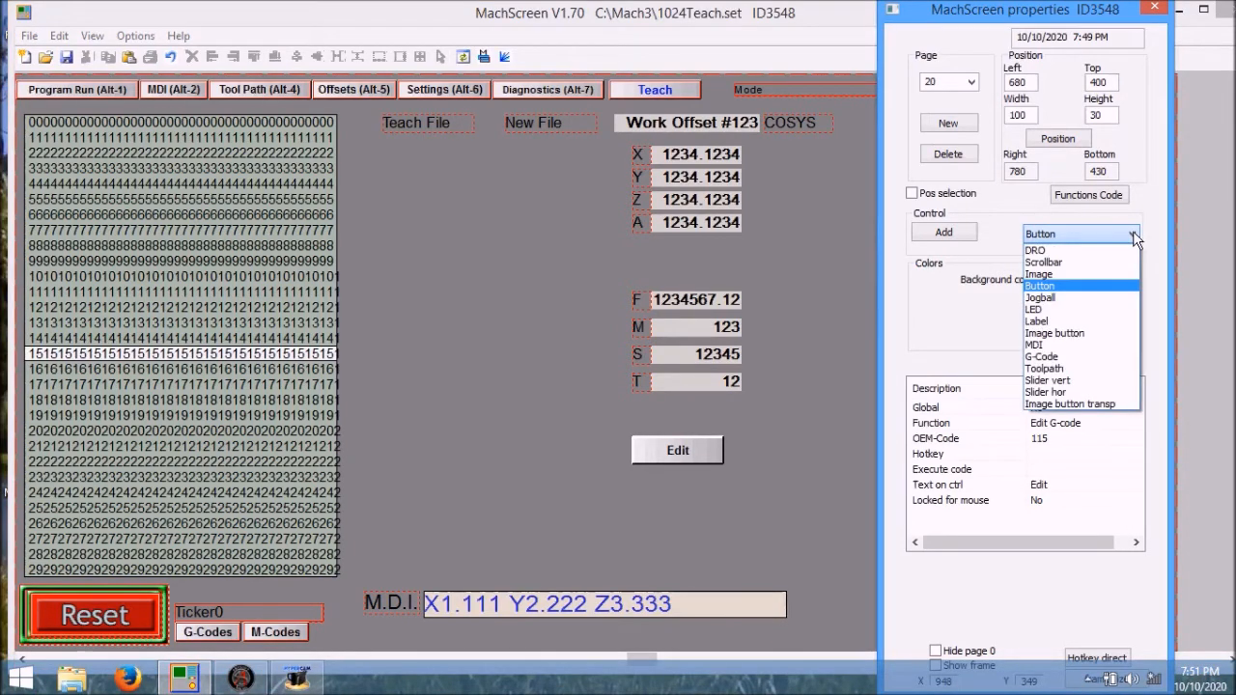
pyautogui.click(960, 237)
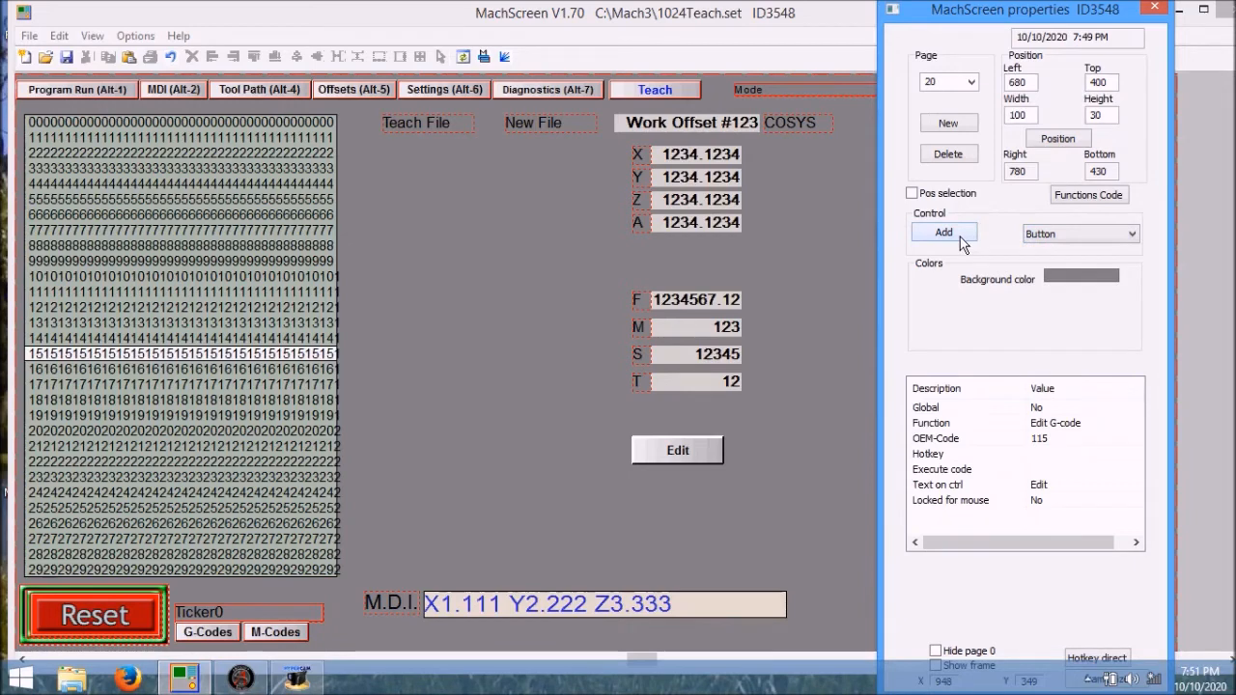
pyautogui.click(452, 258)
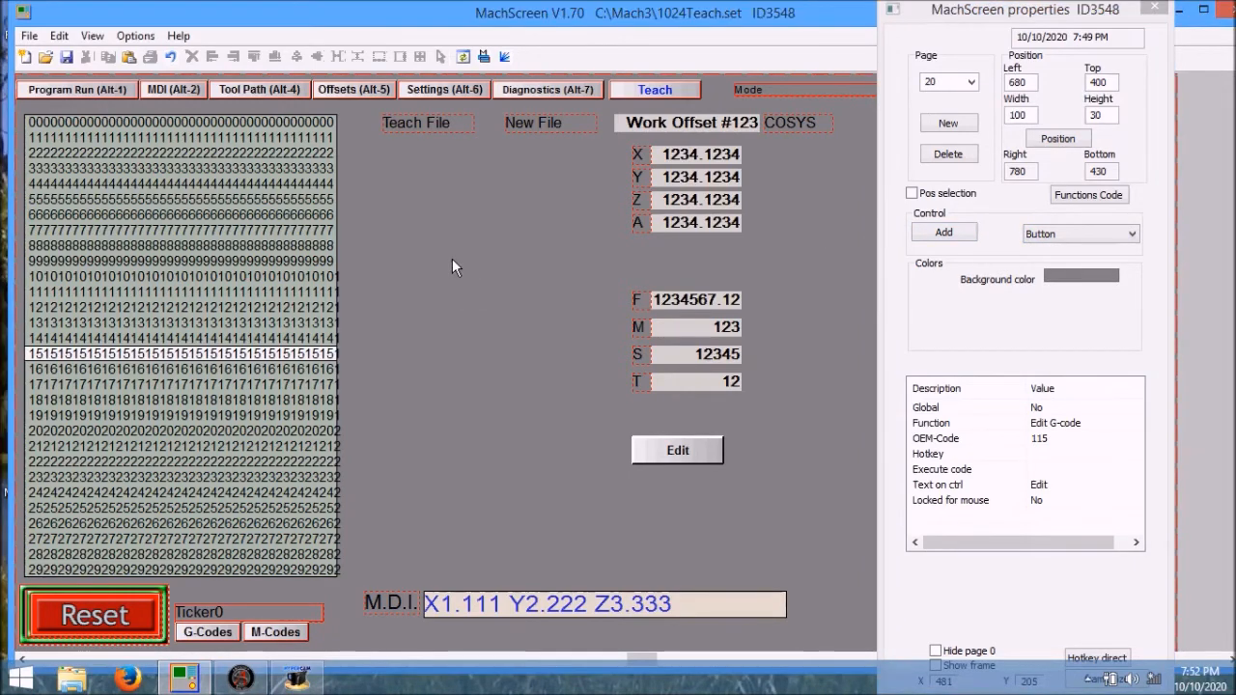
pyautogui.click(930, 235)
pyautogui.click(484, 281)
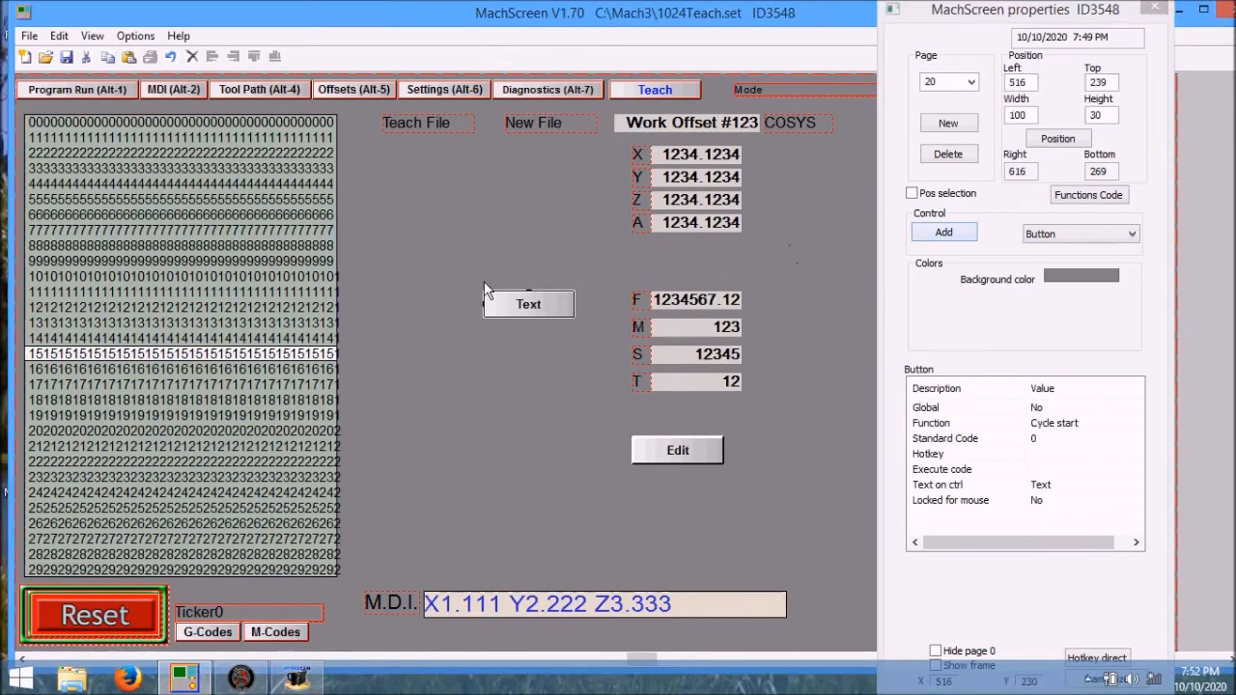
# Position the new button under the Teach File label at left 405, top 80
pyautogui.doubleClick(1032, 84)
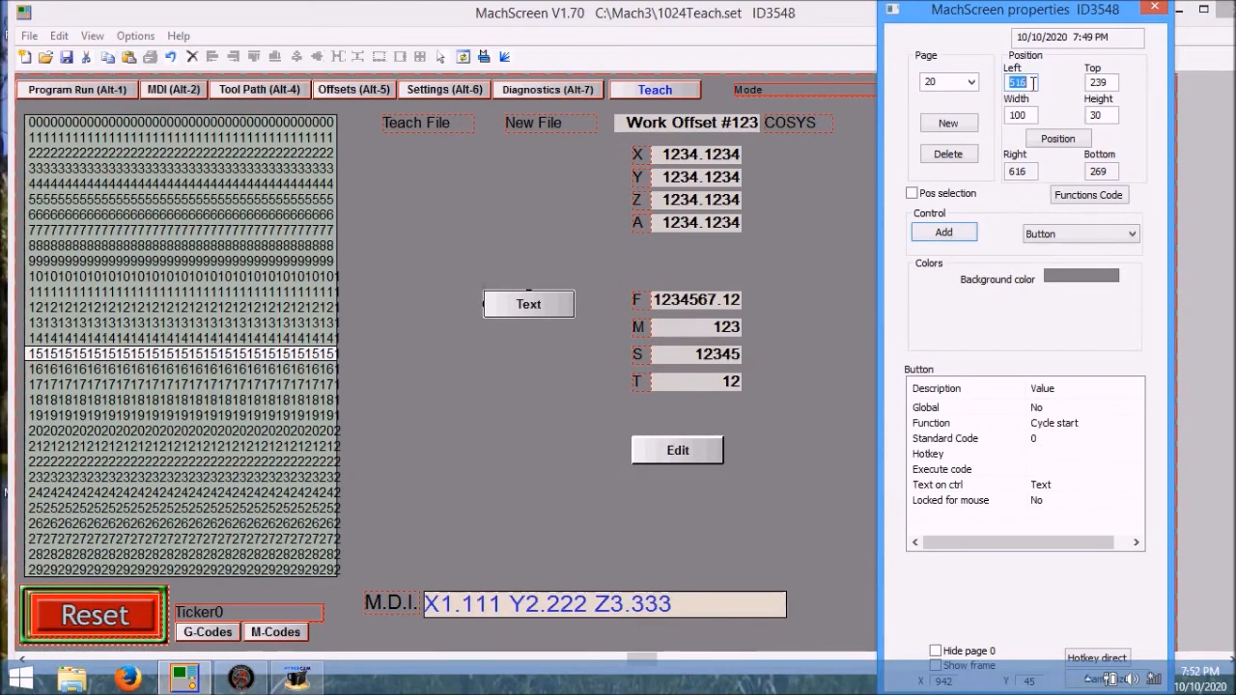
pyautogui.write('405')
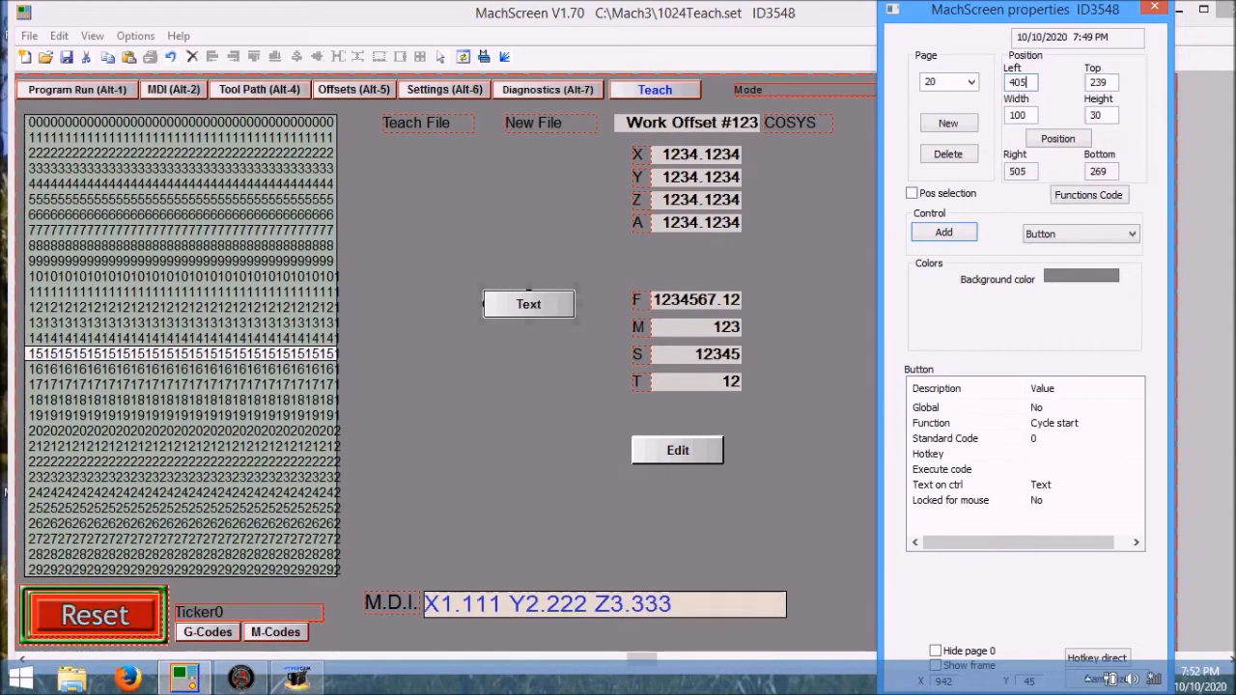
pyautogui.doubleClick(1114, 84)
pyautogui.write('80')
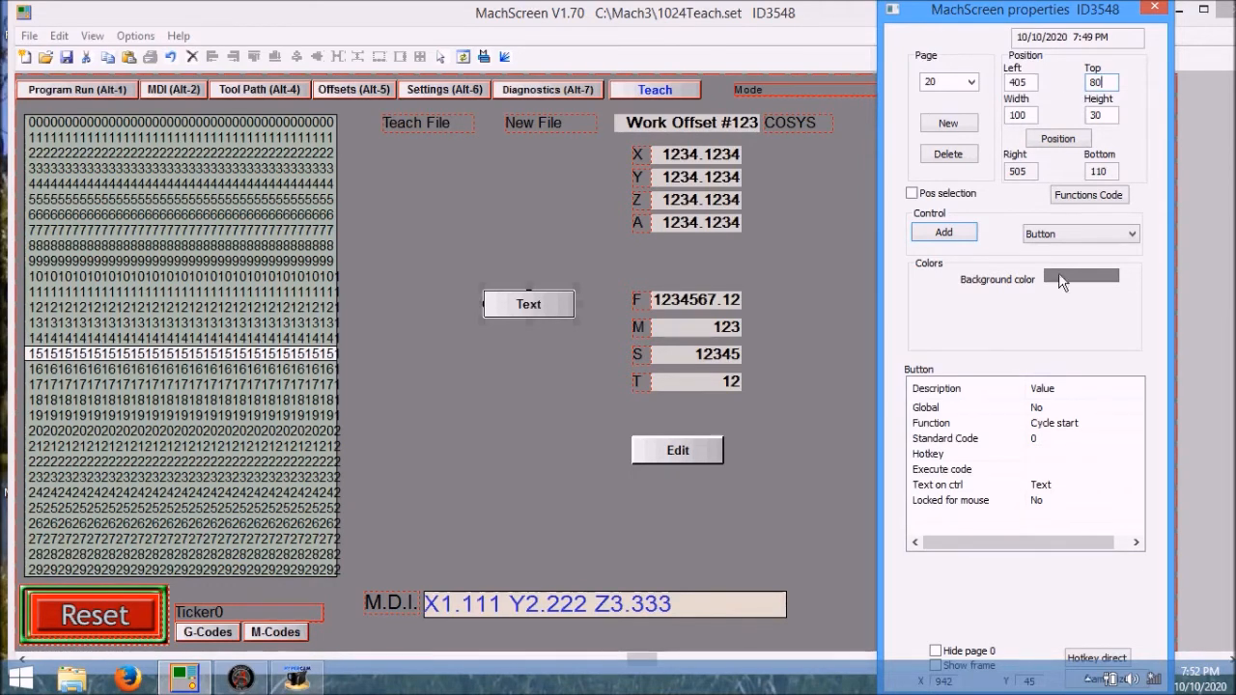
pyautogui.press('Return')
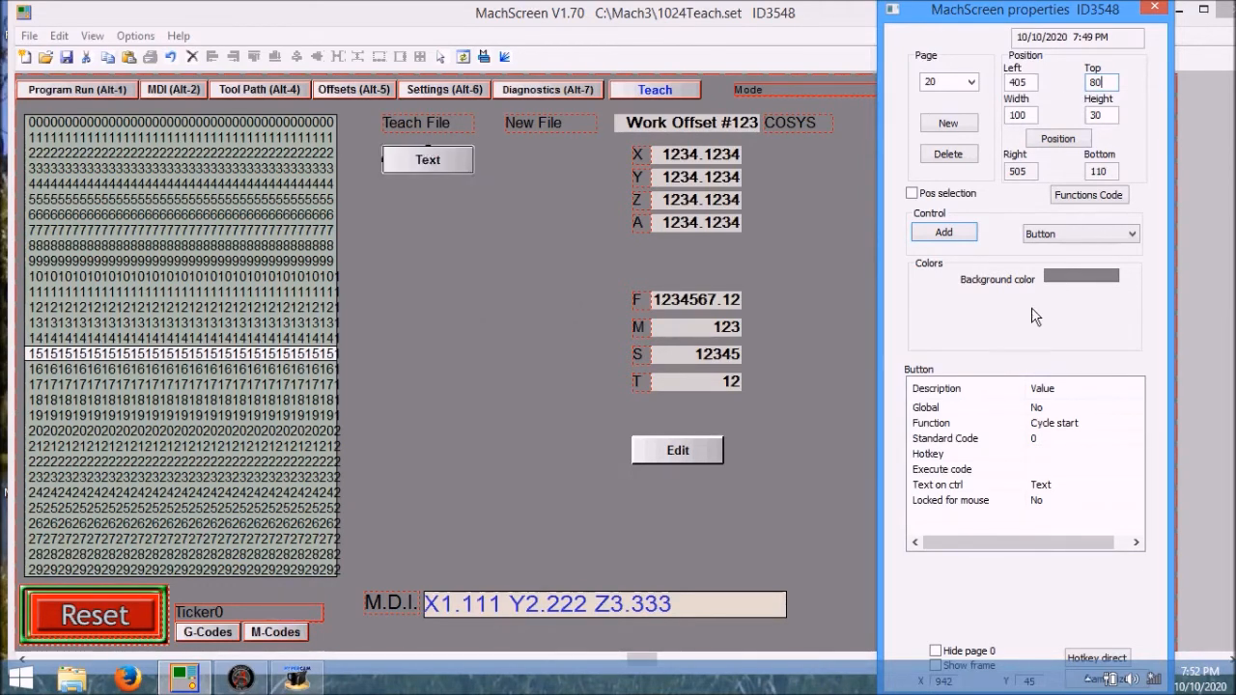
# Assign standard code 34 (Execute Basic-Script) to the new button under Teach File and set its text to Program Start
pyautogui.click(1078, 443)
pyautogui.write('34')
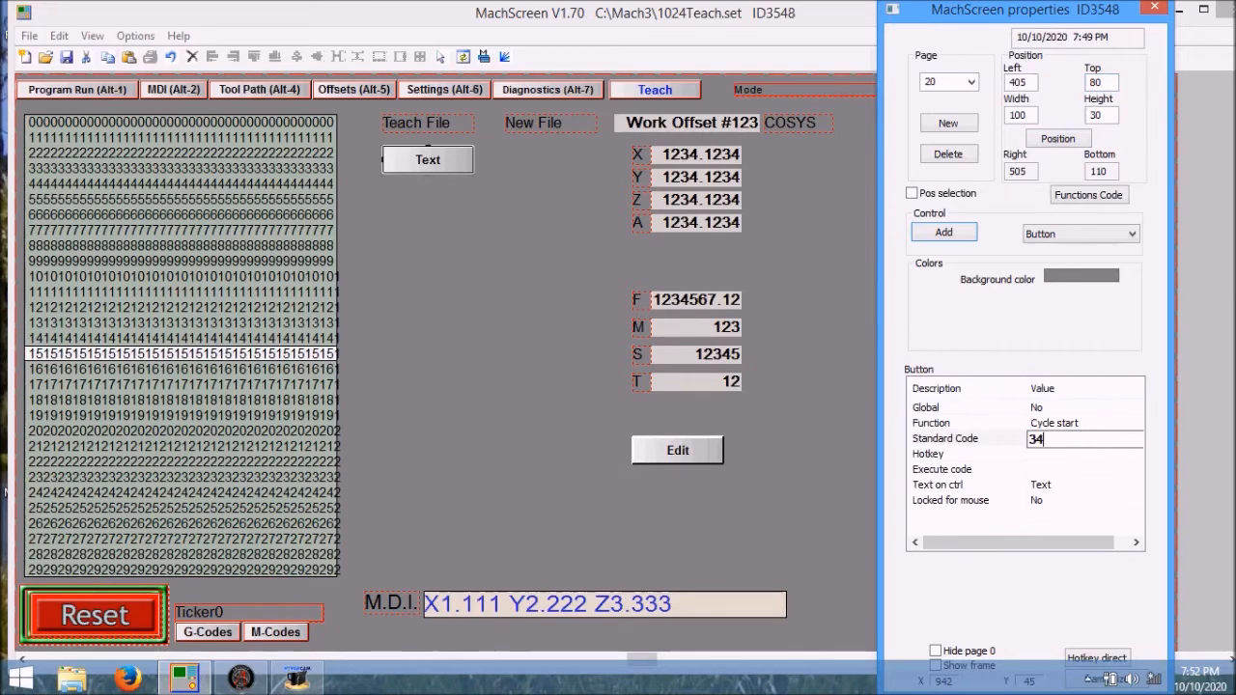
pyautogui.press('Return')
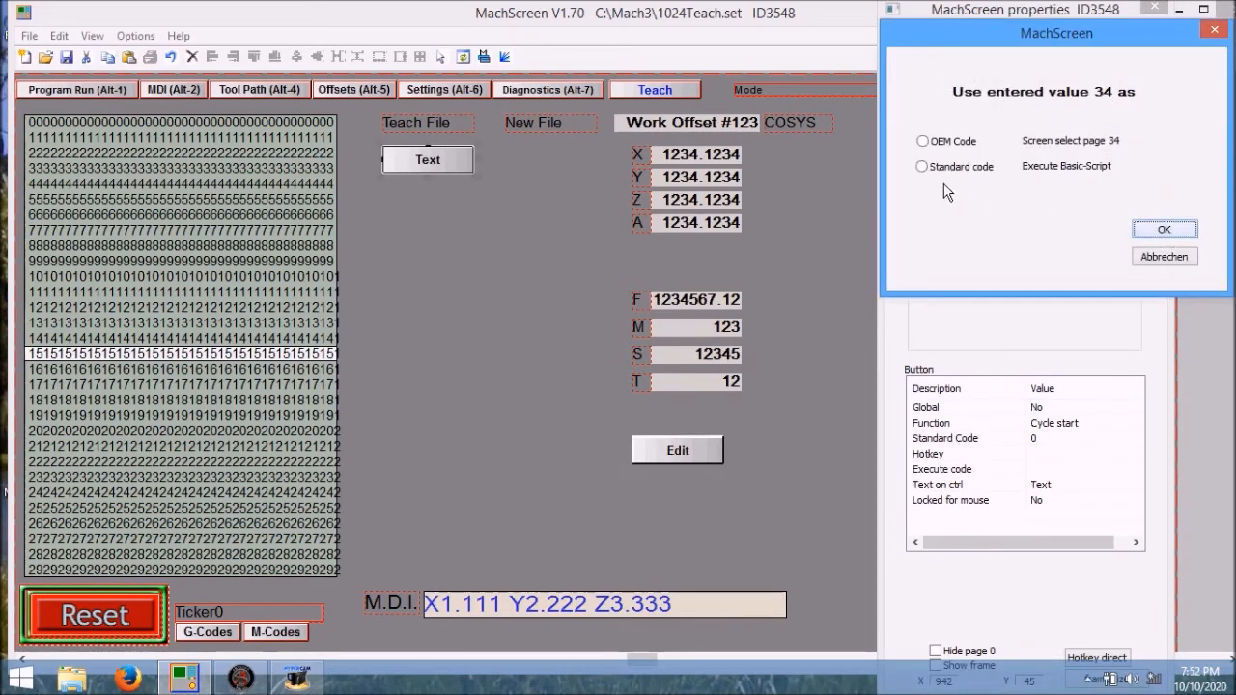
pyautogui.click(922, 166)
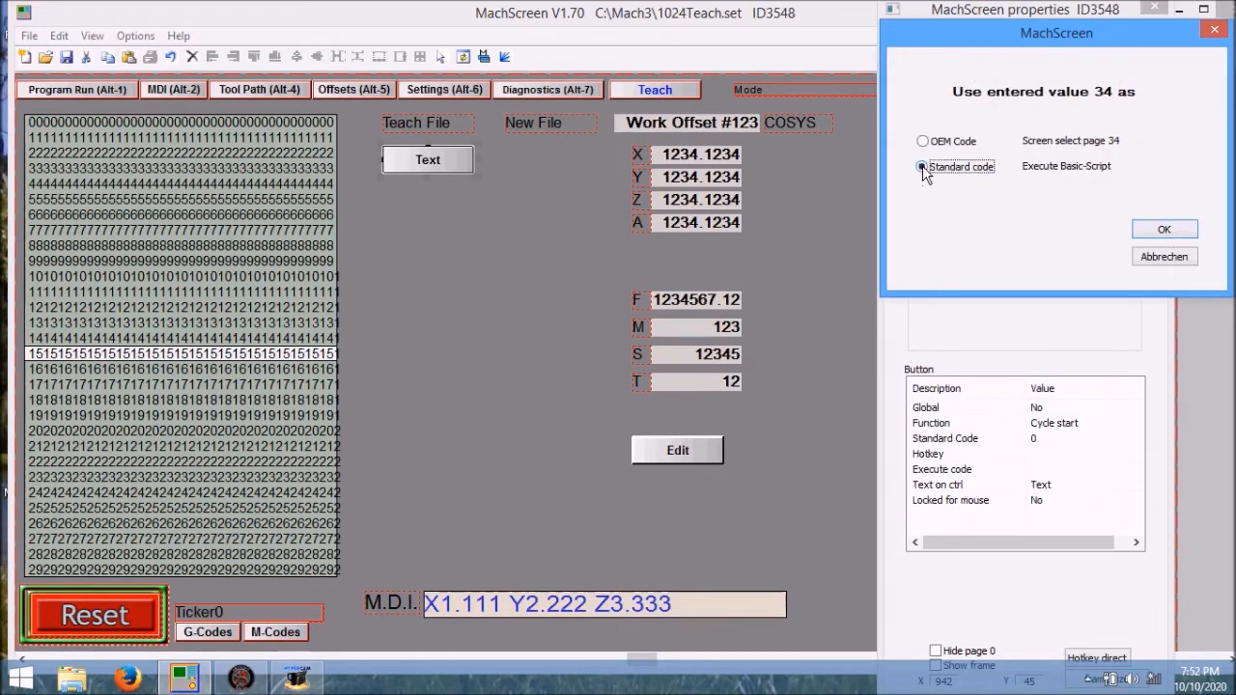
pyautogui.click(1164, 230)
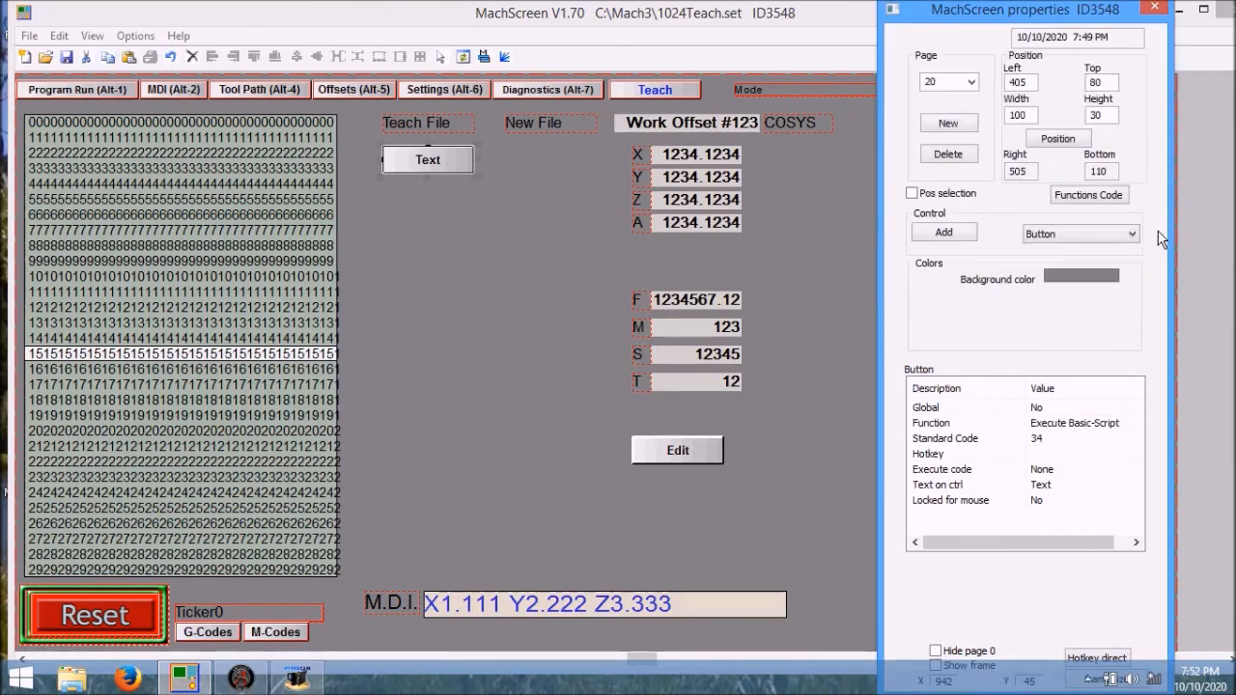
pyautogui.click(1067, 487)
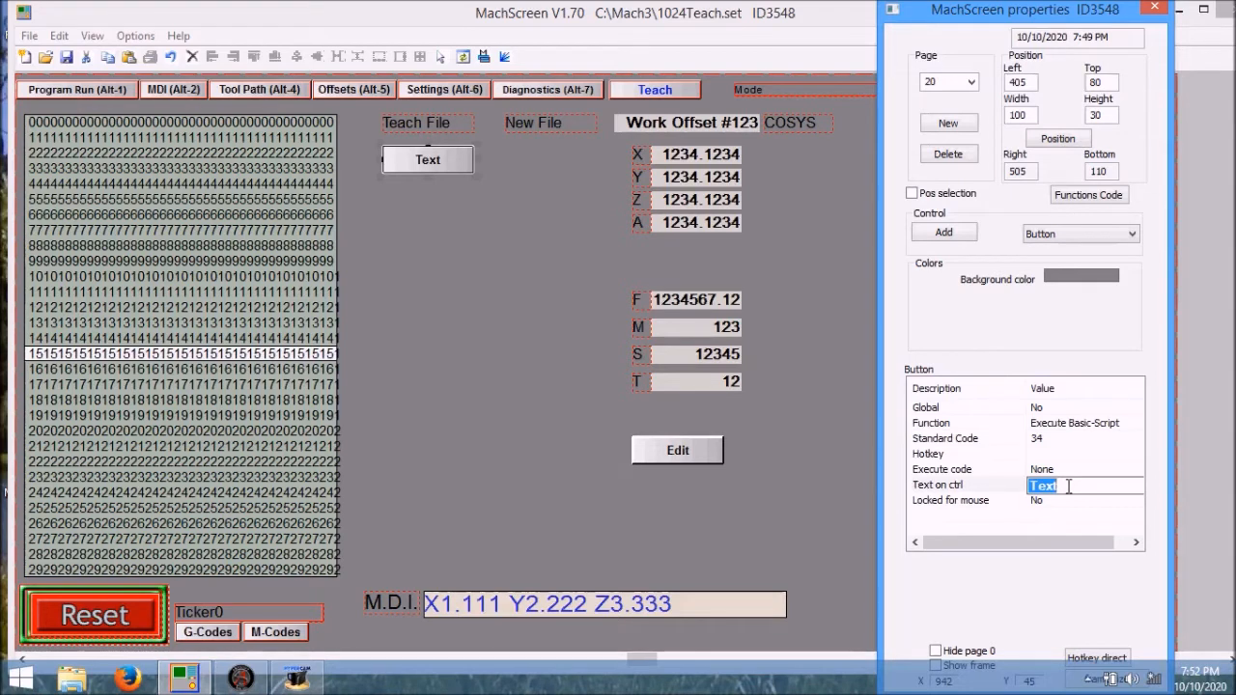
pyautogui.write('Program Start')
pyautogui.press('Return')
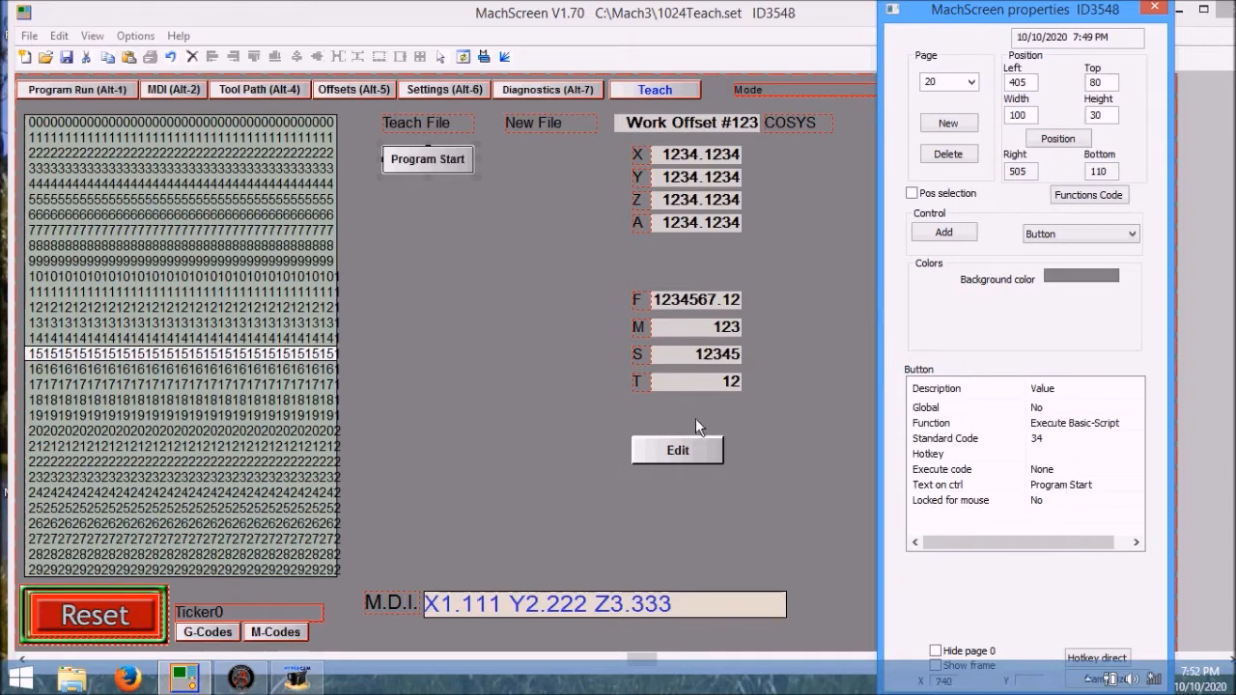
# Duplicate the Program Start button and place the copy directly below it at left 405, top 120
pyautogui.rightClick(446, 165)
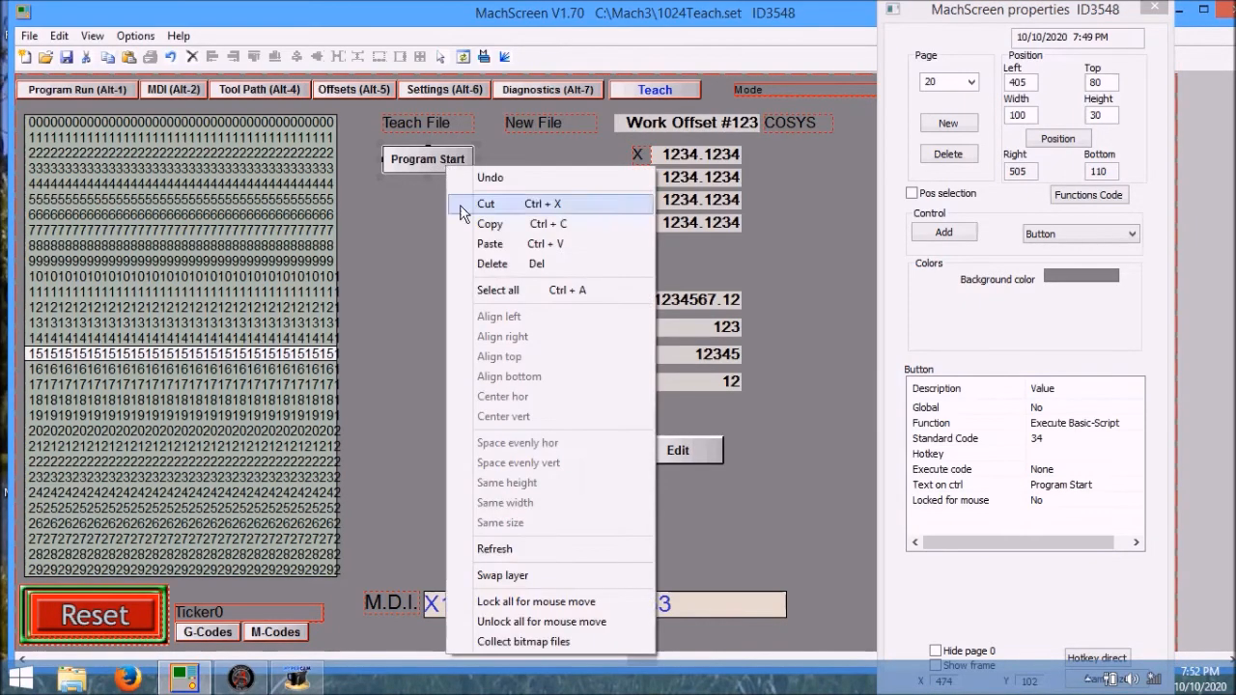
pyautogui.click(487, 250)
pyautogui.press('Down')
pyautogui.press('Down')
pyautogui.press('Down')
pyautogui.press('Down')
pyautogui.press('Down')
pyautogui.press('Down')
pyautogui.press('Down')
pyautogui.press('Down')
pyautogui.press('Down')
pyautogui.press('Down')
pyautogui.press('Down')
pyautogui.press('Down')
pyautogui.press('Down')
pyautogui.press('Down')
pyautogui.press('Down')
pyautogui.press('Down')
pyautogui.press('Down')
pyautogui.press('Down')
pyautogui.press('Down')
pyautogui.press('Down')
pyautogui.press('Down')
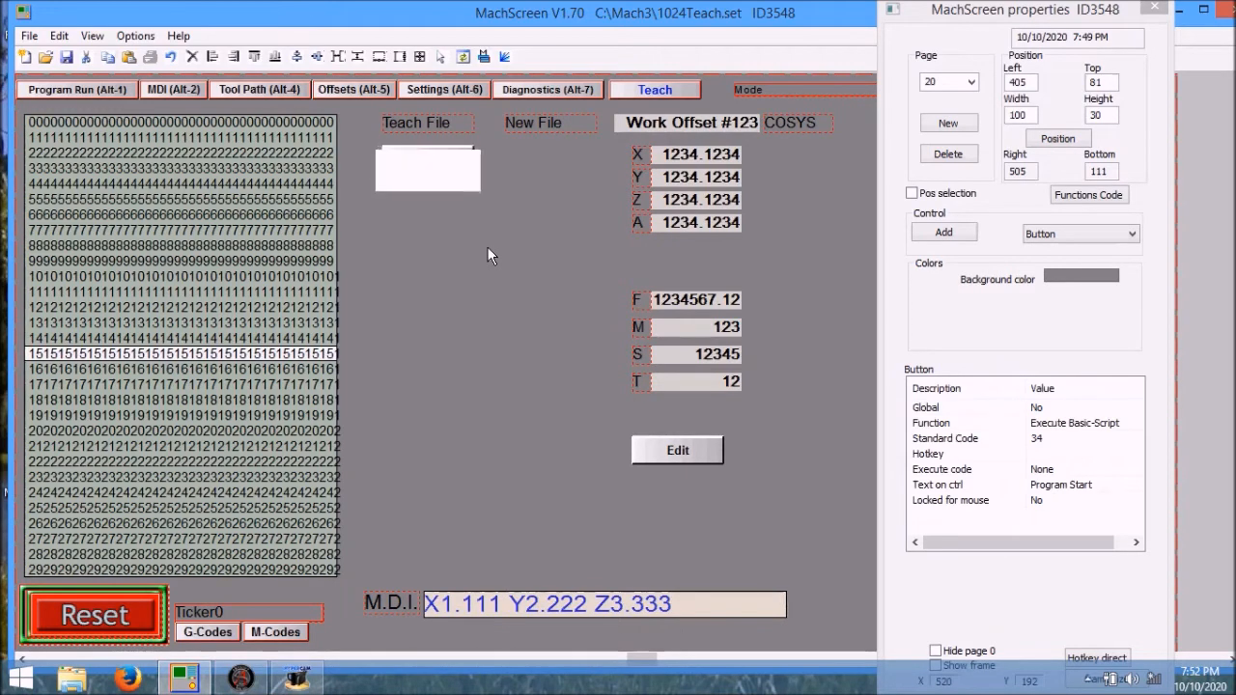
pyautogui.press('Down')
pyautogui.press('Down')
pyautogui.press('Down')
pyautogui.press('Down')
pyautogui.press('Down')
pyautogui.press('Down')
pyautogui.press('Down')
pyautogui.press('Down')
pyautogui.press('Down')
pyautogui.press('Down')
pyautogui.press('Down')
pyautogui.press('Down')
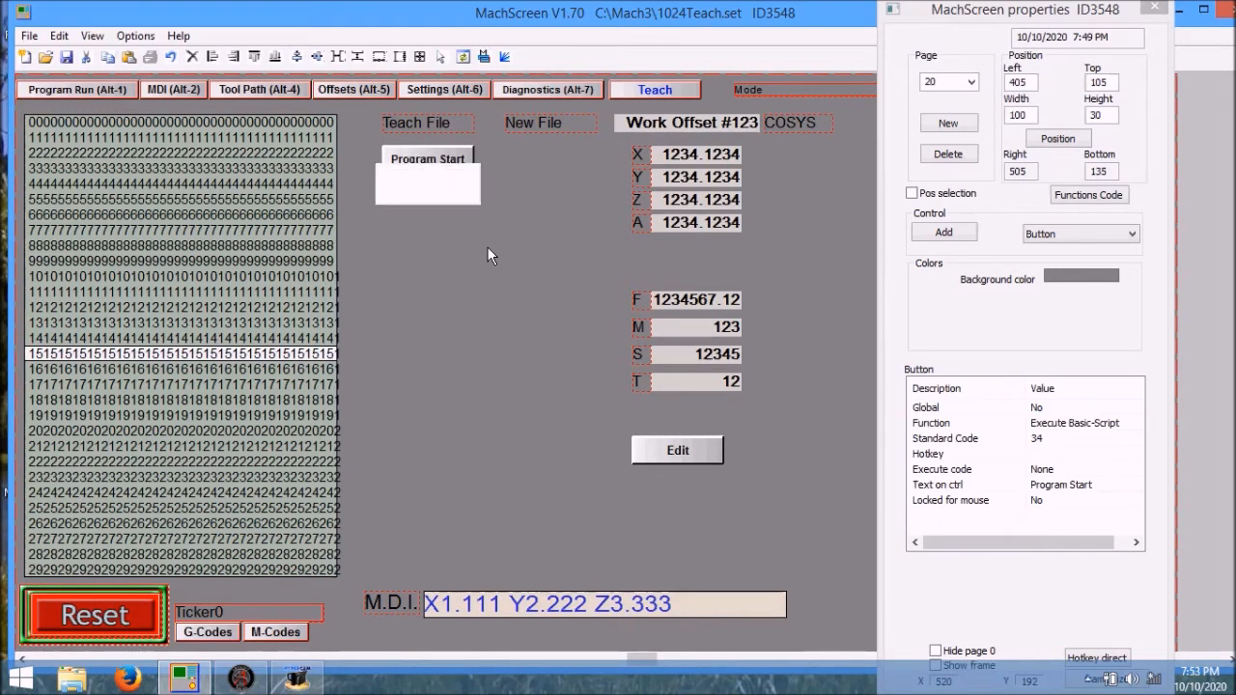
pyautogui.press('Down')
pyautogui.press('Down')
pyautogui.press('Down')
pyautogui.press('Down')
pyautogui.press('Down')
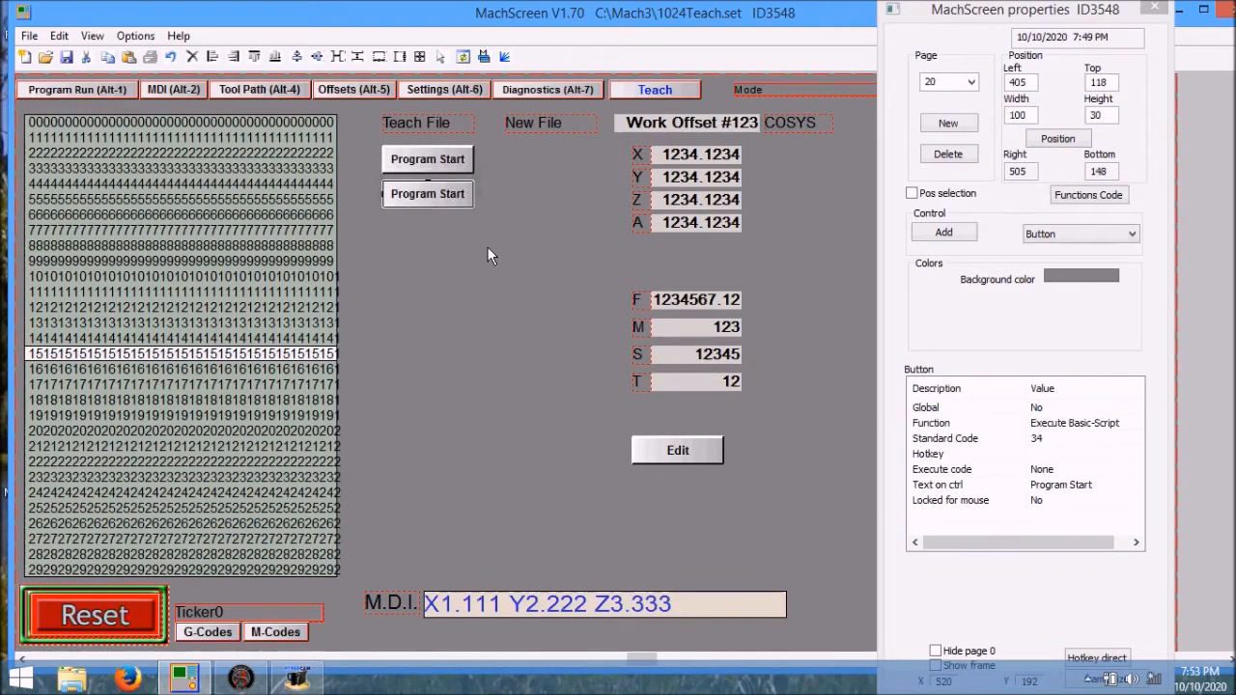
pyautogui.press('Up')
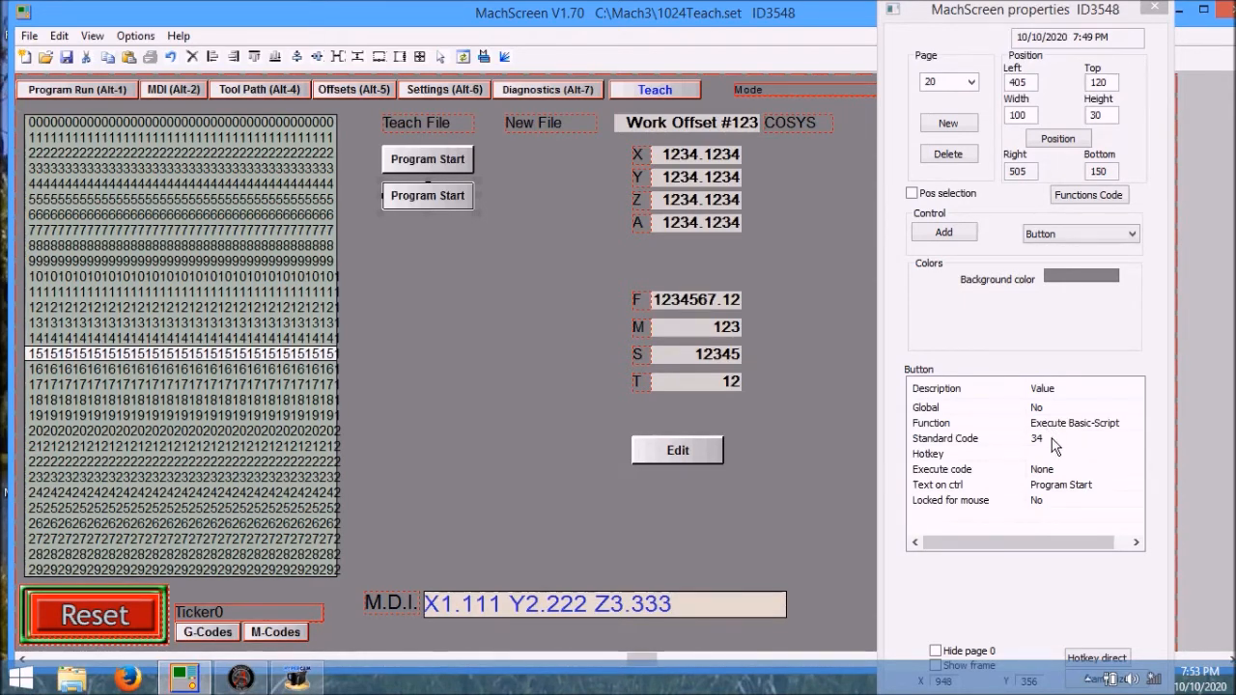
# Change the text on the duplicated button to Program End
pyautogui.click(1085, 483)
pyautogui.click(1107, 486)
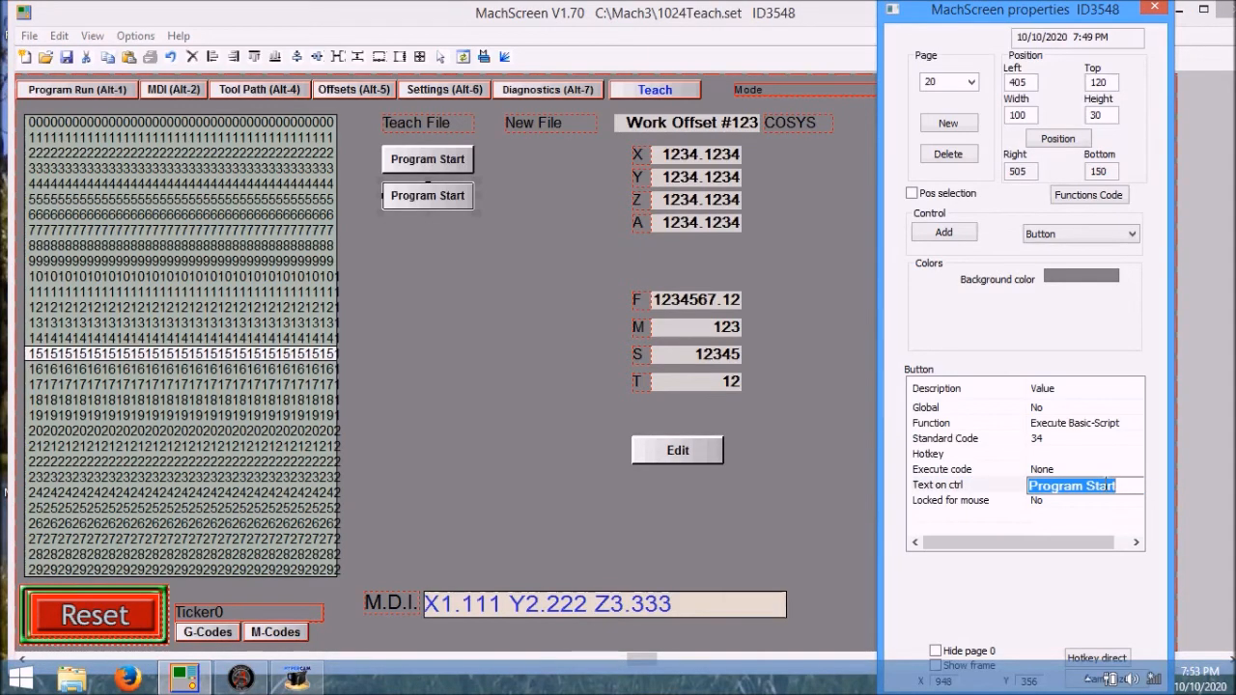
pyautogui.click(1124, 491)
pyautogui.doubleClick(1124, 490)
pyautogui.click(1124, 490)
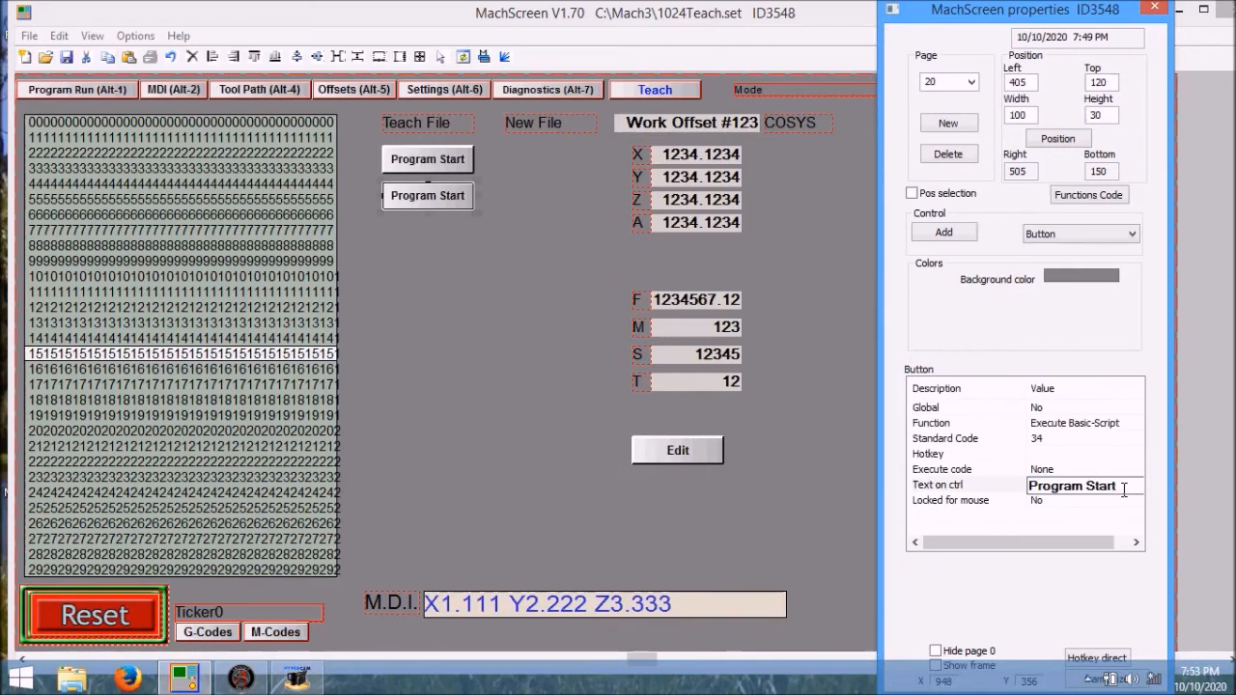
pyautogui.press('BackSpace')
pyautogui.press('BackSpace')
pyautogui.press('BackSpace')
pyautogui.press('BackSpace')
pyautogui.press('BackSpace')
pyautogui.write('End')
pyautogui.press('Return')
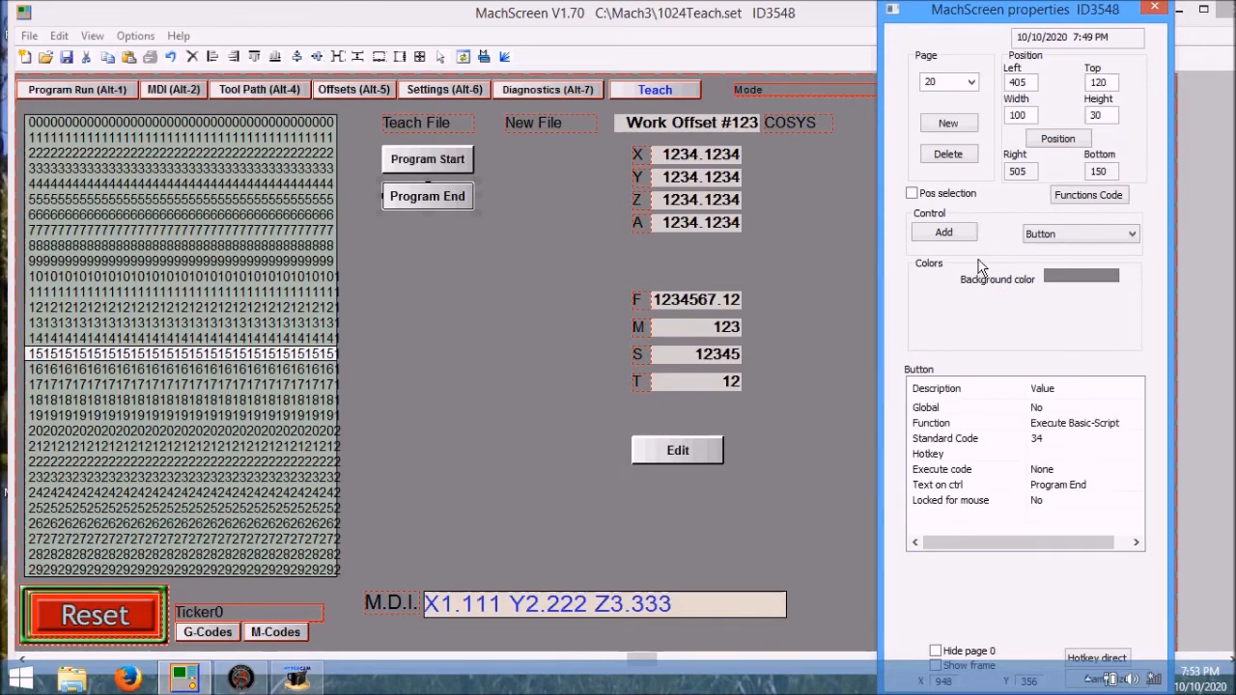
# Add another button control and position it under the New File label at left 540, top 80
pyautogui.click(945, 234)
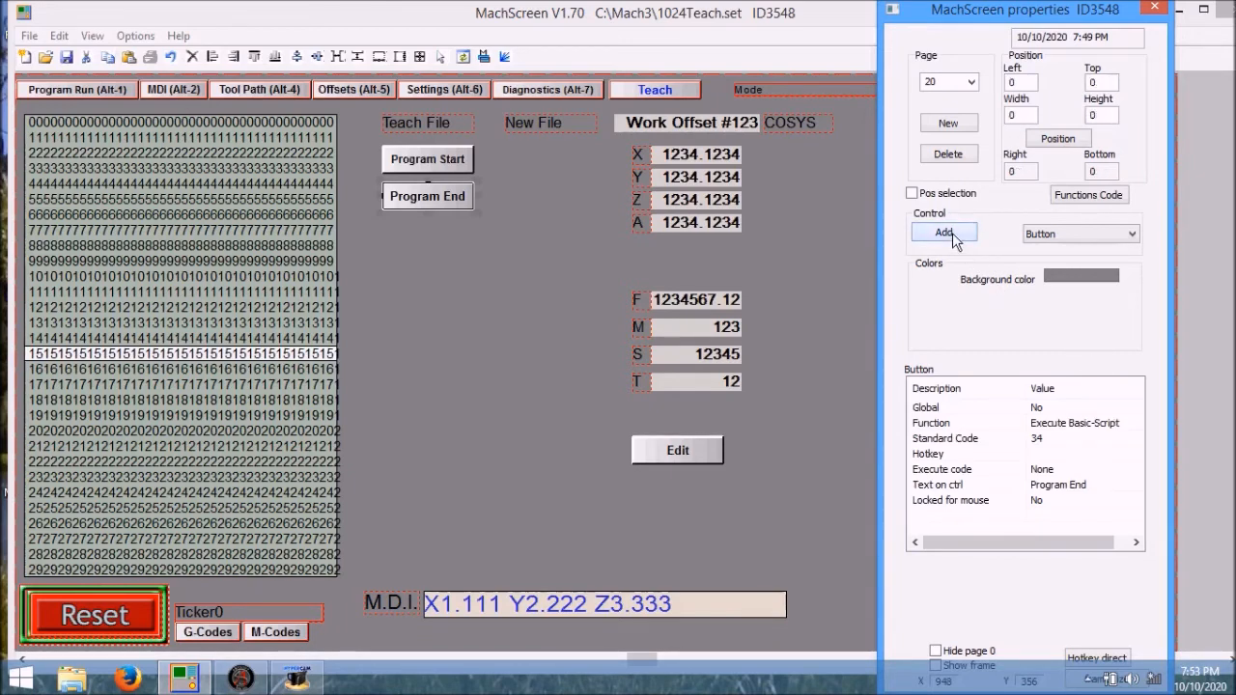
pyautogui.click(532, 184)
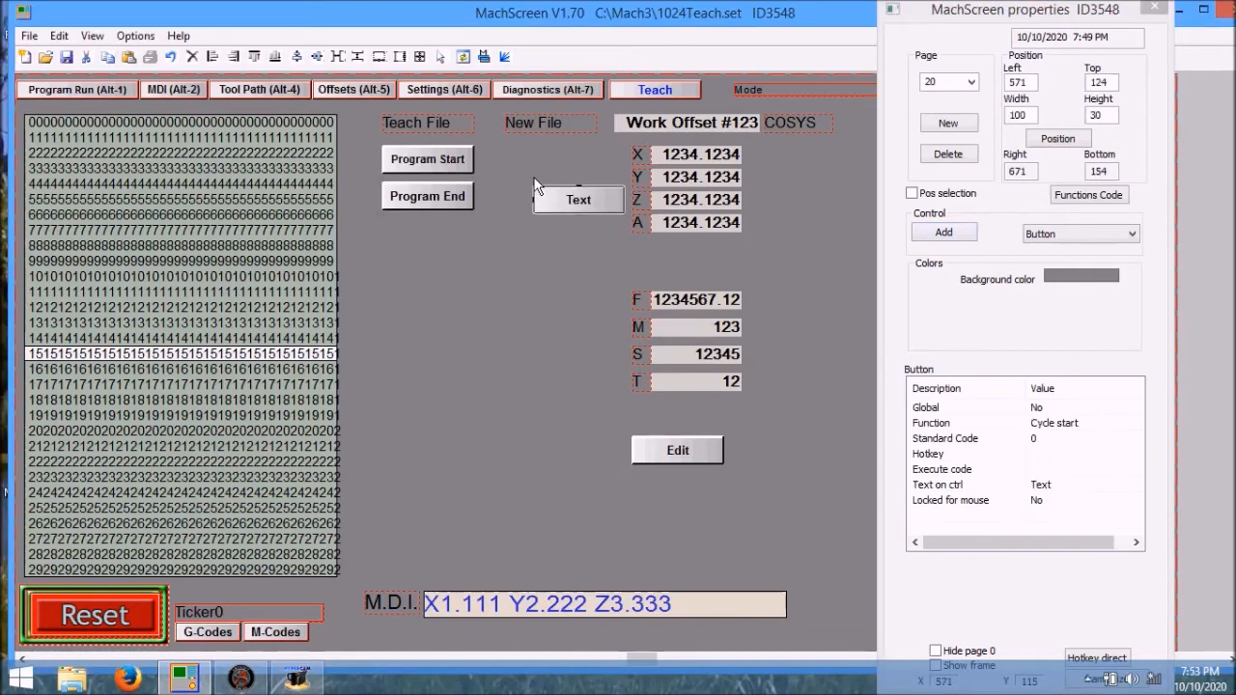
pyautogui.doubleClick(1029, 83)
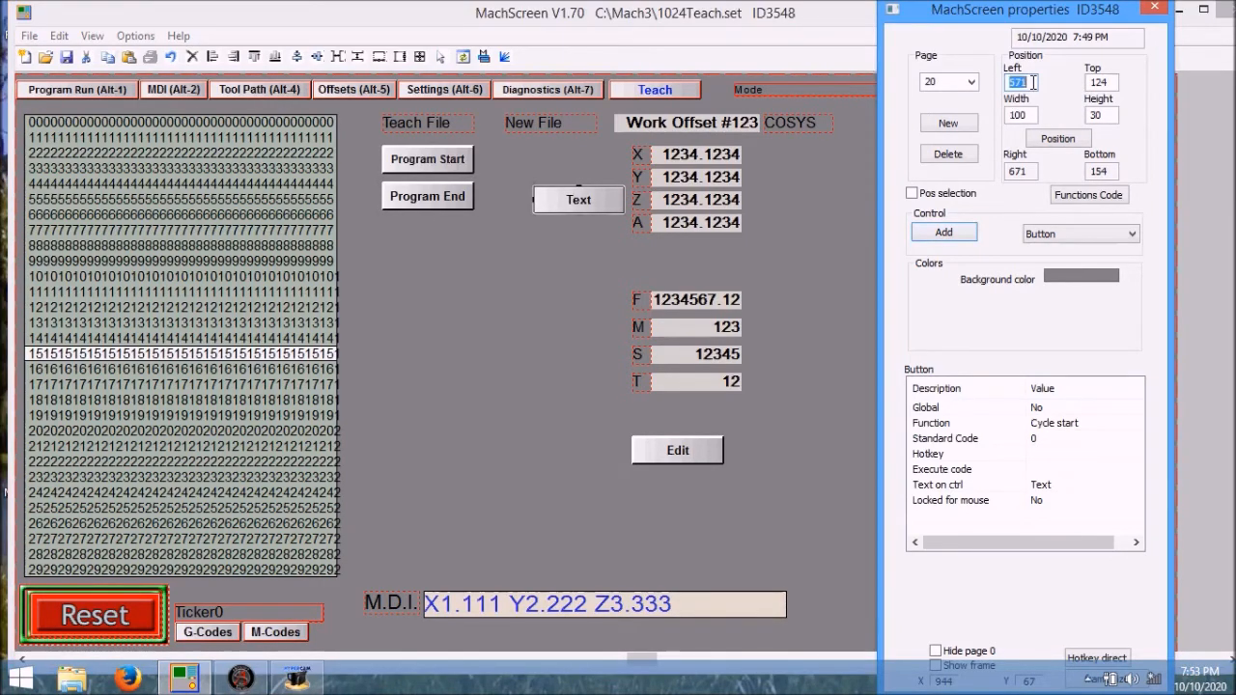
pyautogui.write('540')
pyautogui.doubleClick(1116, 82)
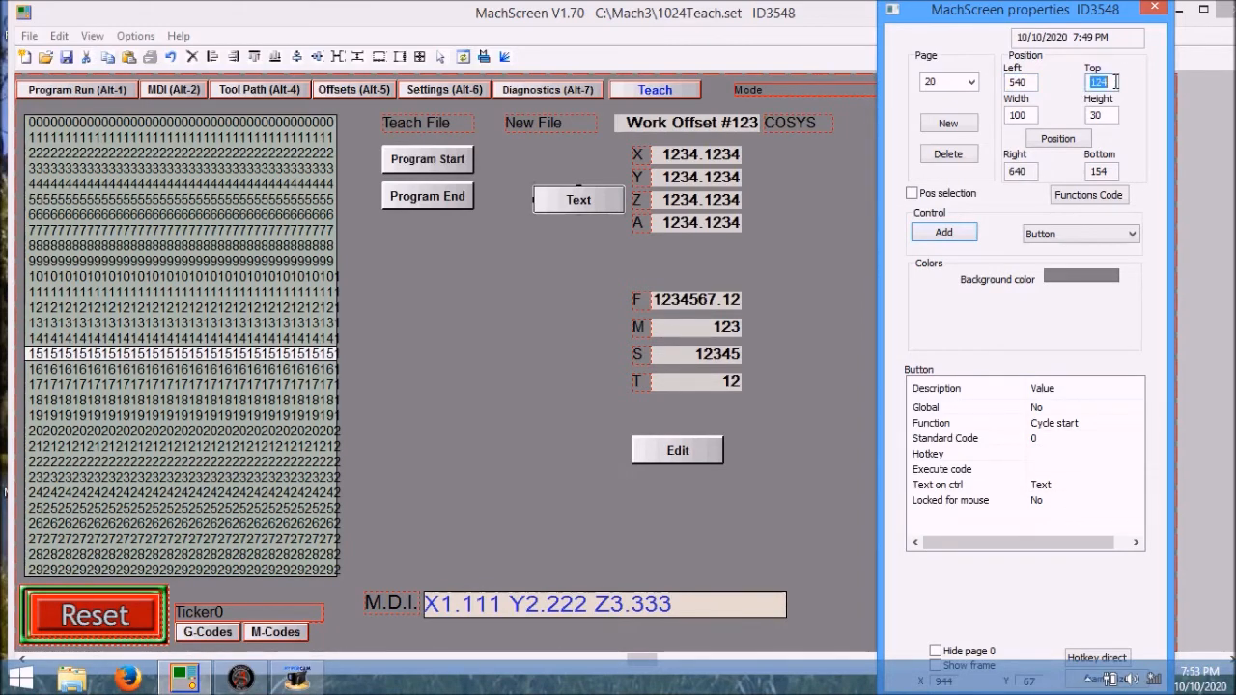
pyautogui.write('80')
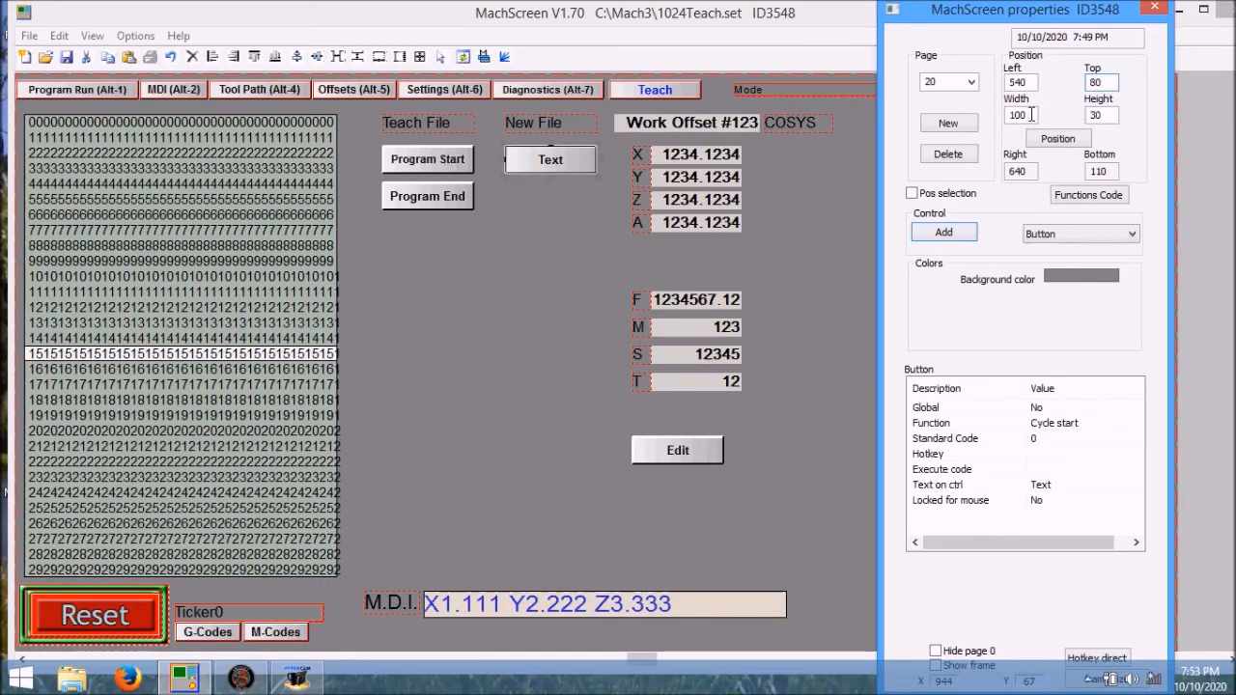
# Assign standard code 34 (Execute Basic-Script) to the button under New File and set its text to Program Start
pyautogui.click(1053, 444)
pyautogui.write('3')
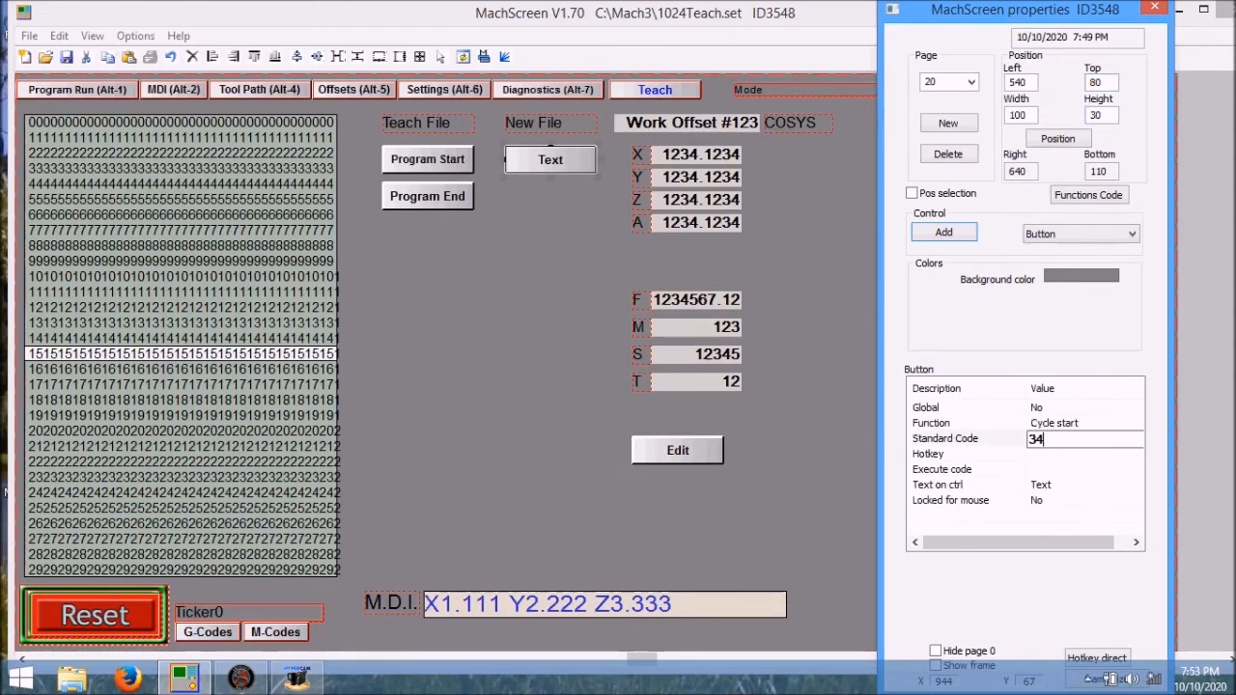
pyautogui.write('4')
pyautogui.press('Return')
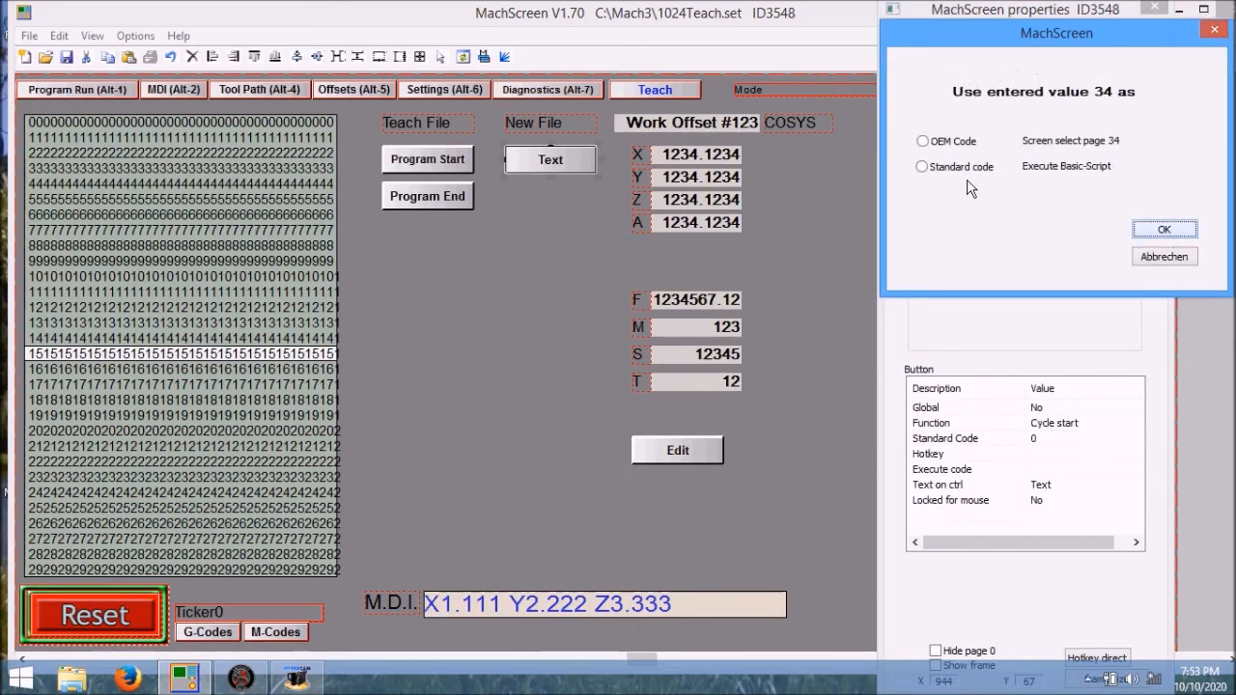
pyautogui.click(922, 166)
pyautogui.click(1141, 233)
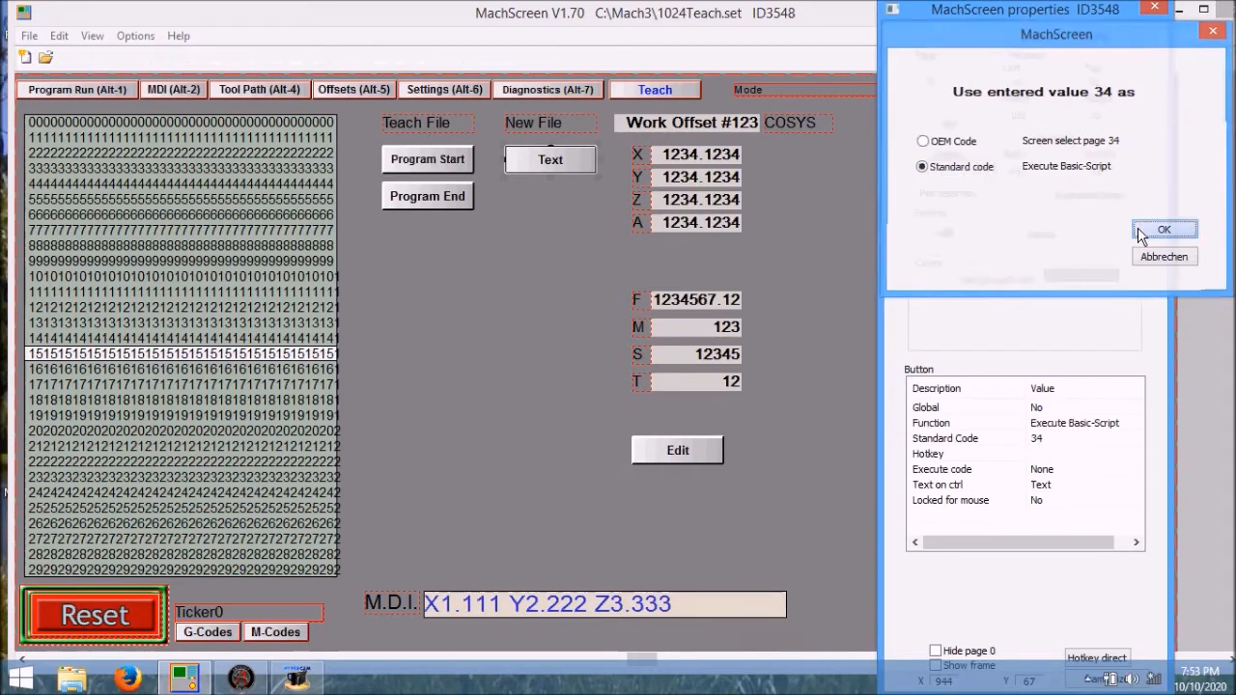
pyautogui.click(1087, 485)
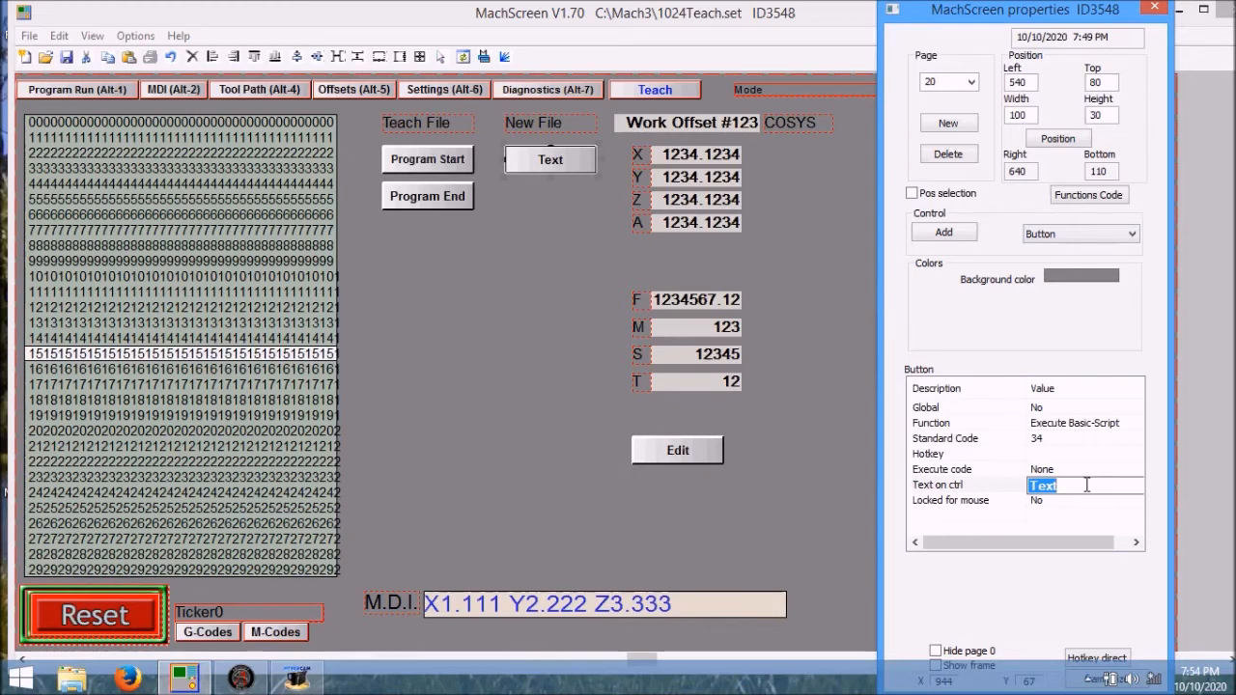
pyautogui.write('Program S')
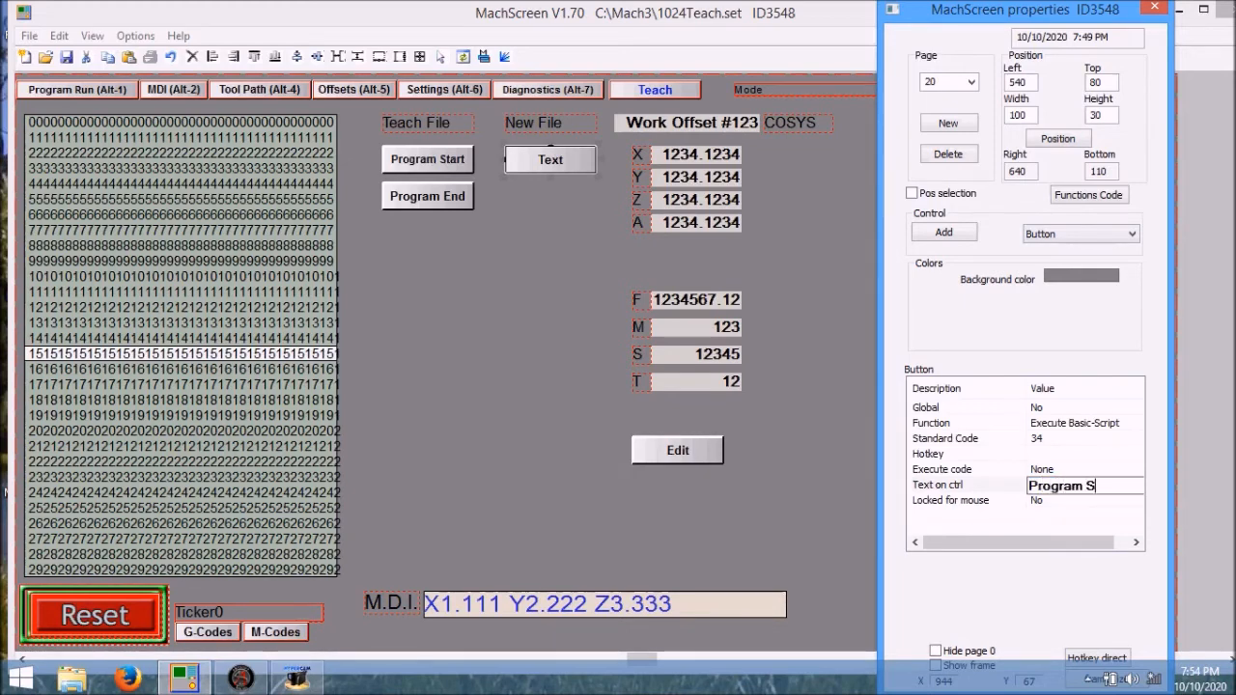
pyautogui.write('tart')
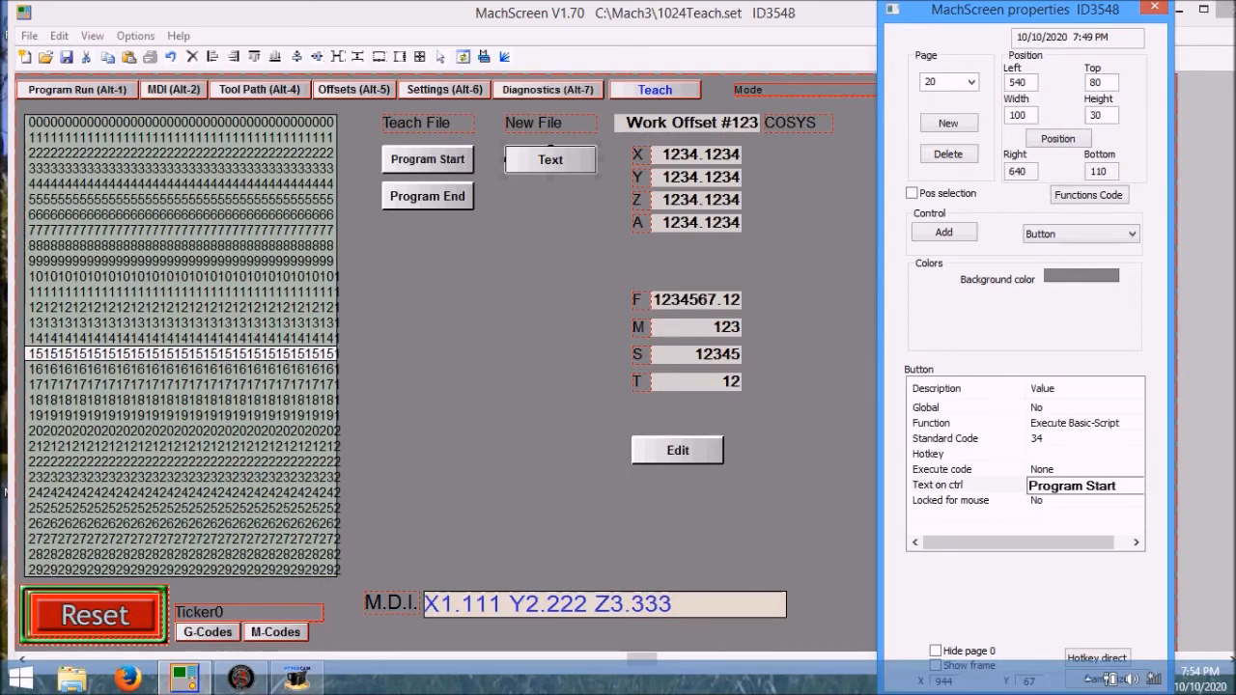
pyautogui.press('Return')
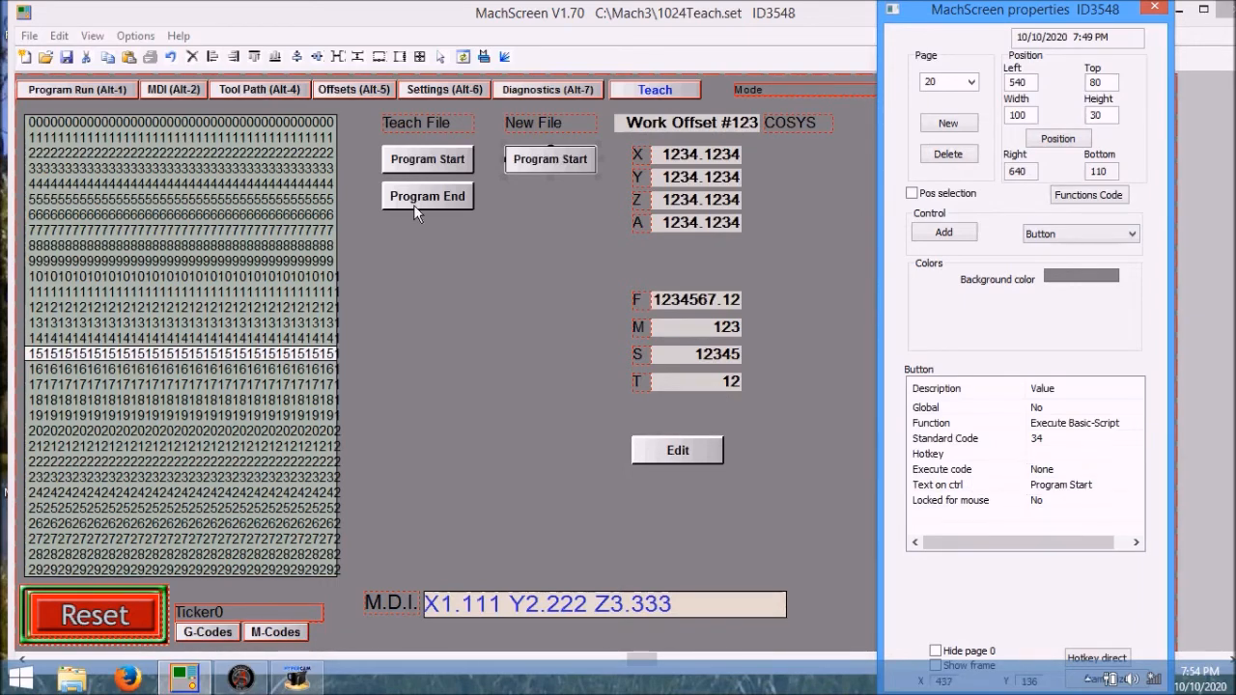